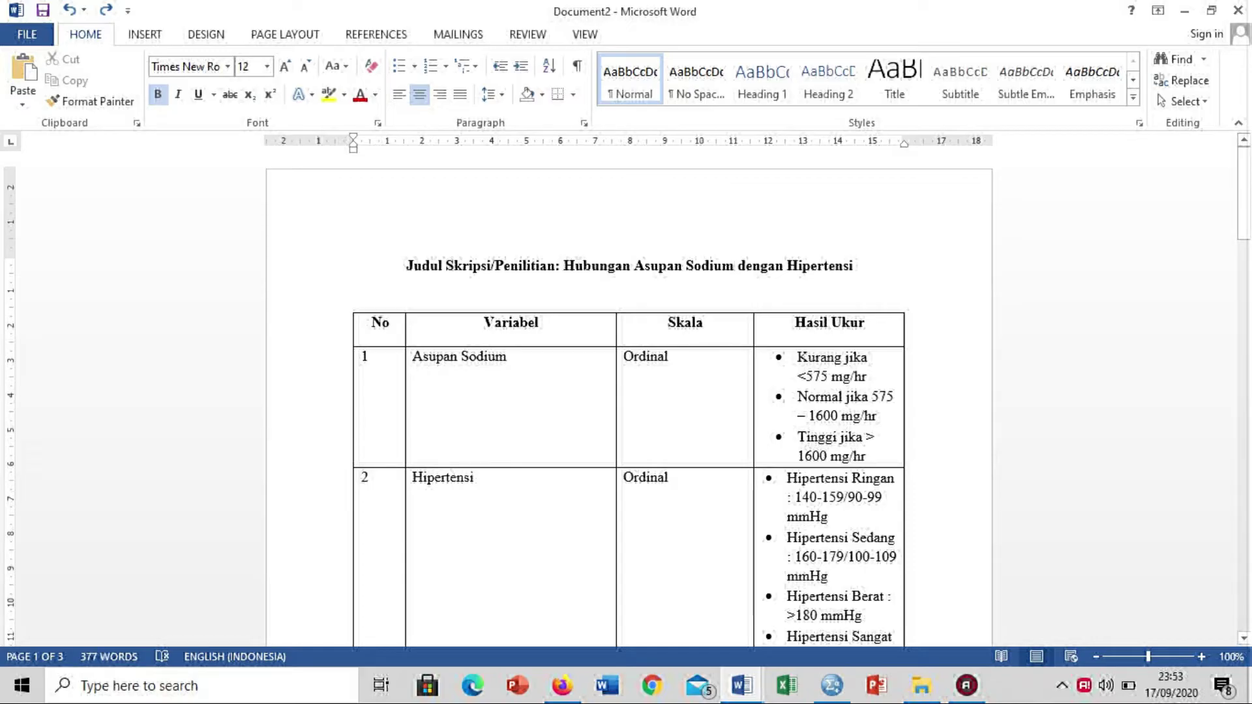
Step: Review the Asupan Sodium and Hipertensi variables with their Skala and Hasil Ukur entries in the variable table
left_click_drag(507, 357, 412, 358)
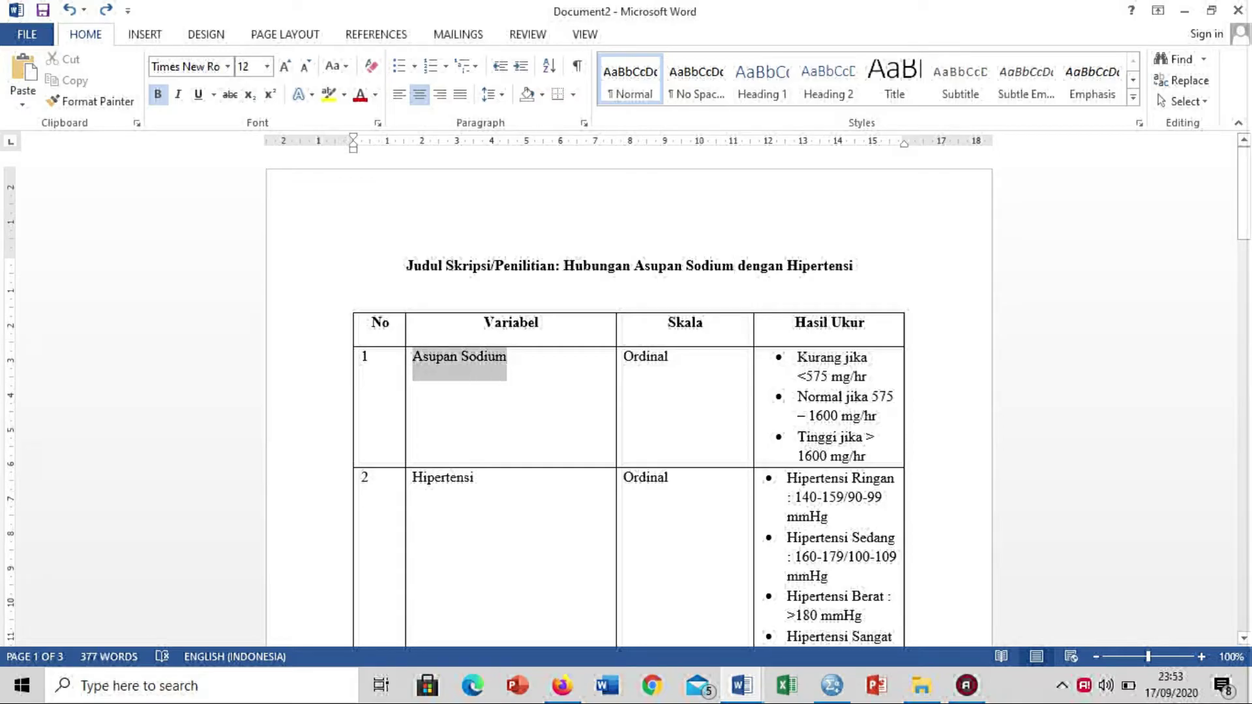
left_click_drag(474, 478, 412, 478)
left_click(669, 357)
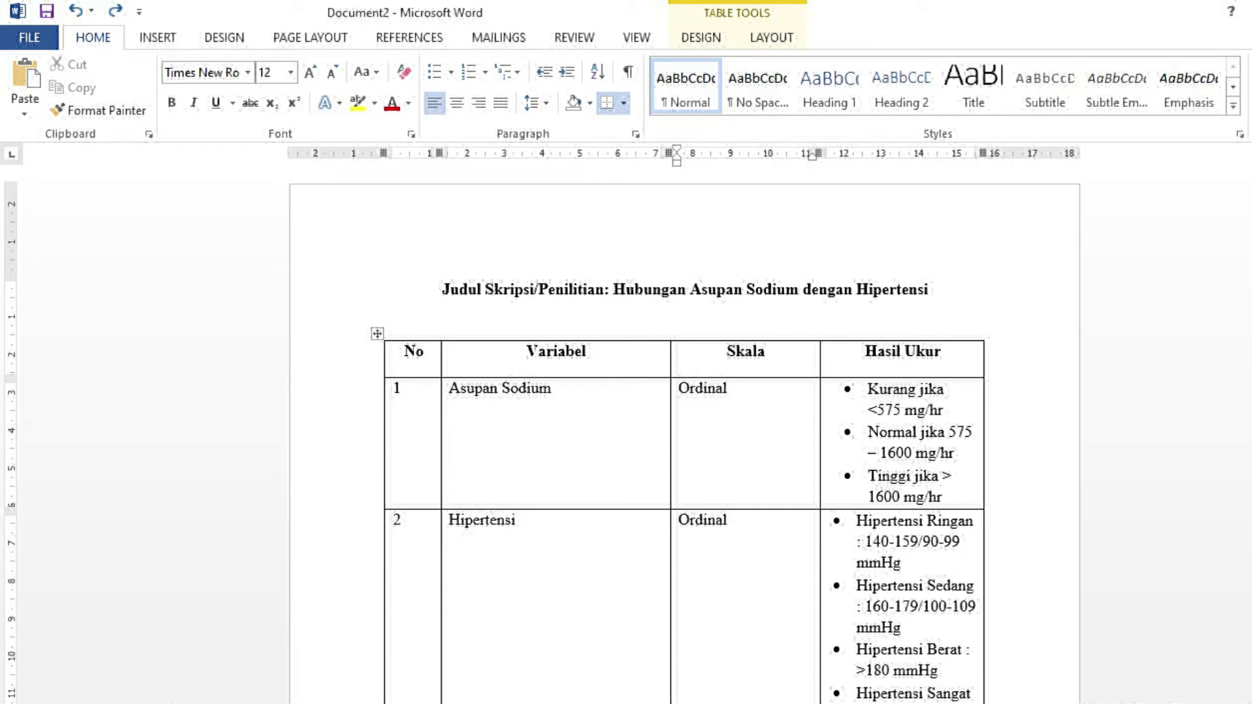
scroll(543, 434, "down", 1)
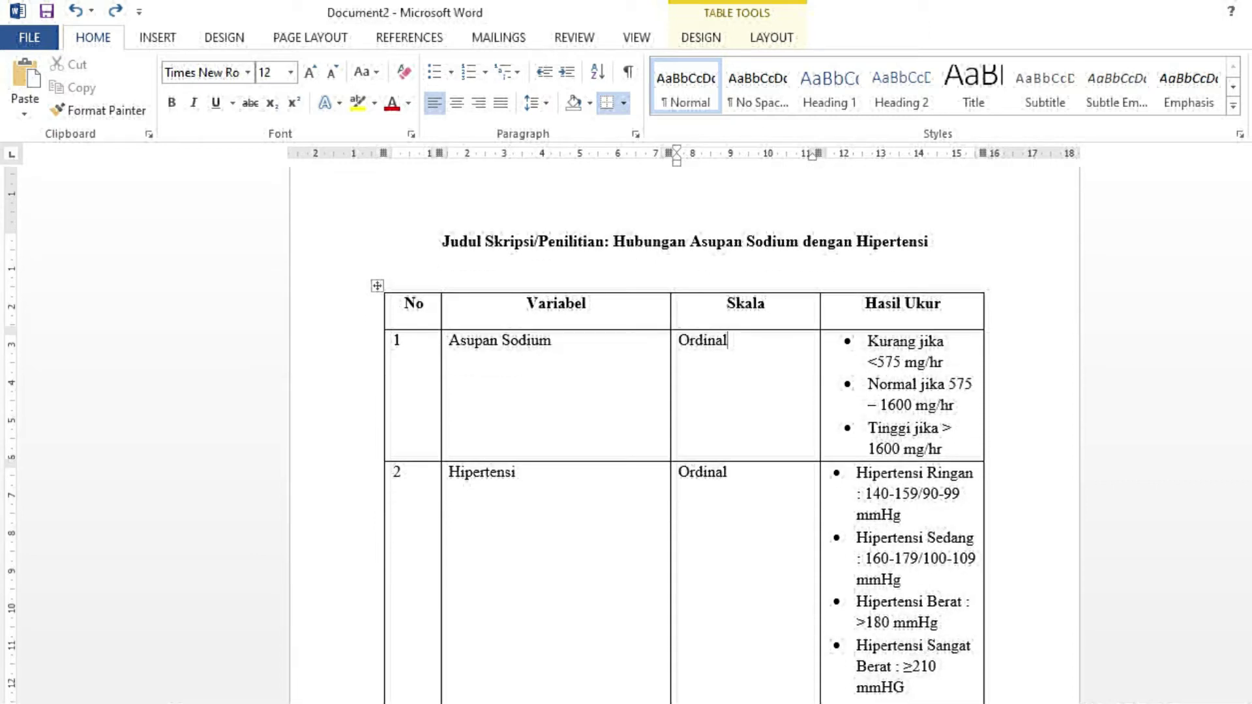
left_click_drag(943, 450, 867, 342)
scroll(868, 342, "down", 3)
scroll(681, 382, "down", 1)
left_click_drag(907, 555, 860, 329)
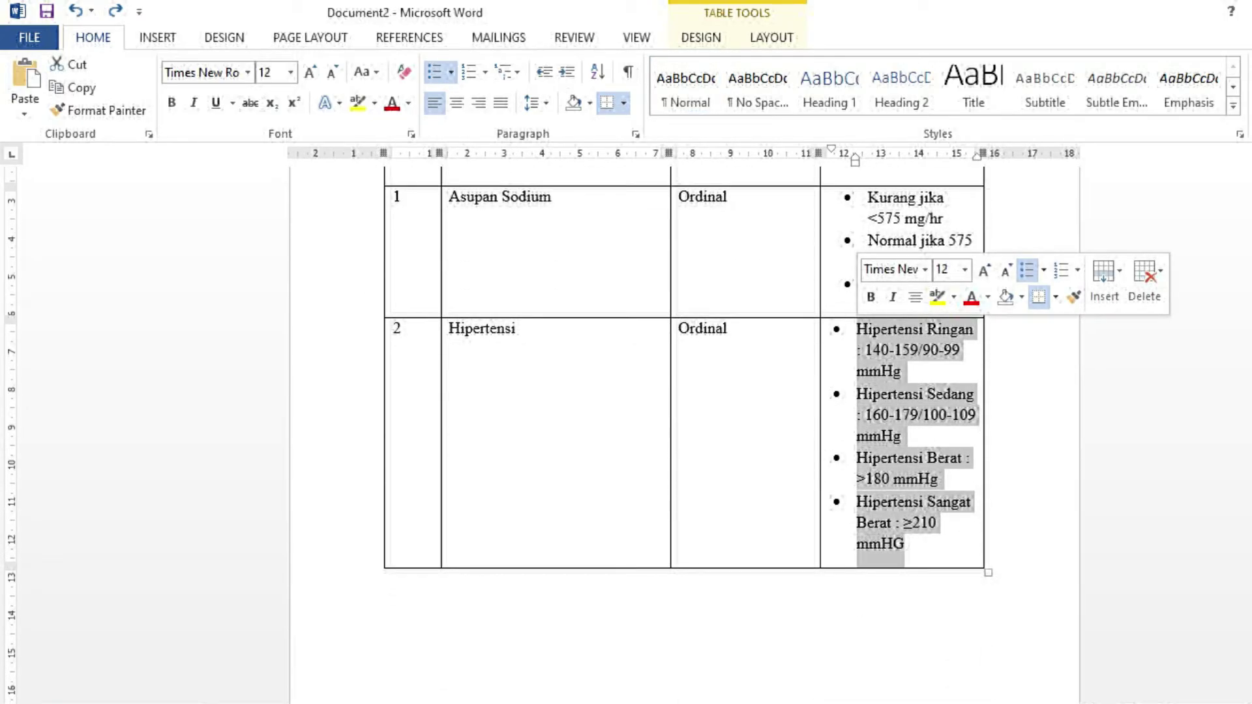
Step: Go through the Hasil Ukur categories line by line for Hipertensi and for Asupan Sodium
left_click(857, 330)
key("Down")
key("Down")
key("Down")
key("Down")
key("Down")
key("Down")
key("Down")
key("Down")
key("Down")
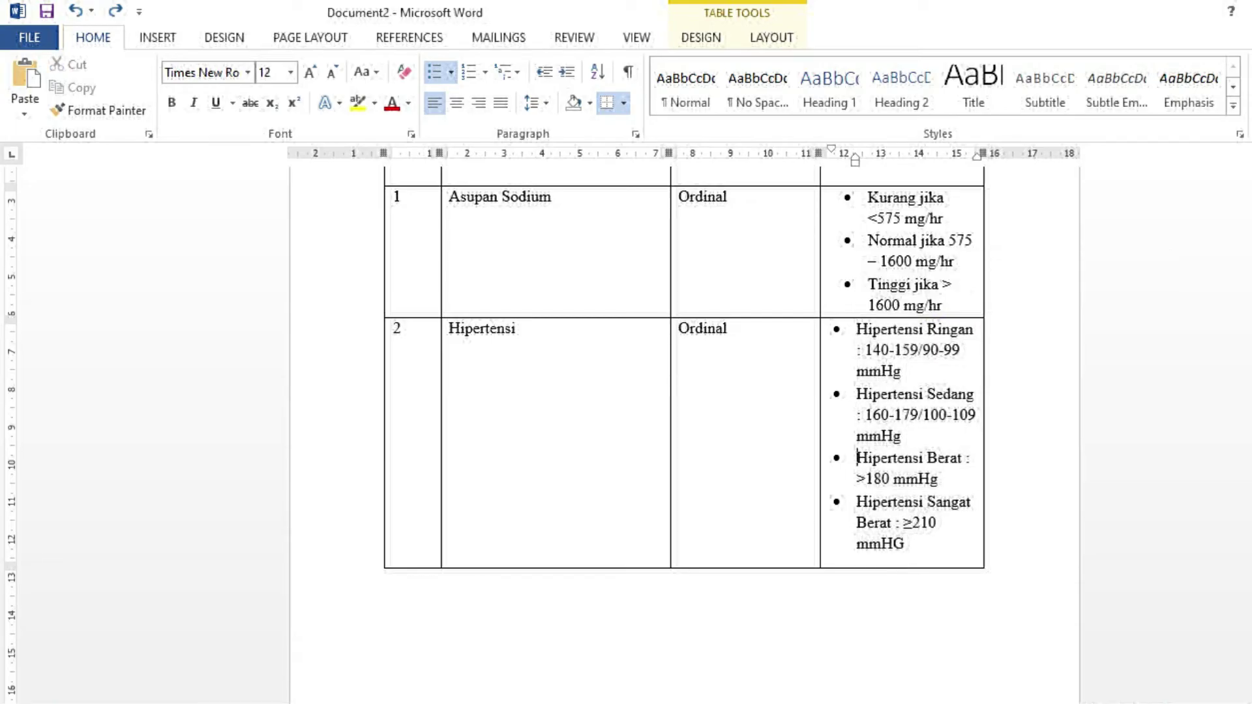
scroll(681, 391, "up", 1)
scroll(868, 293, "up", 2)
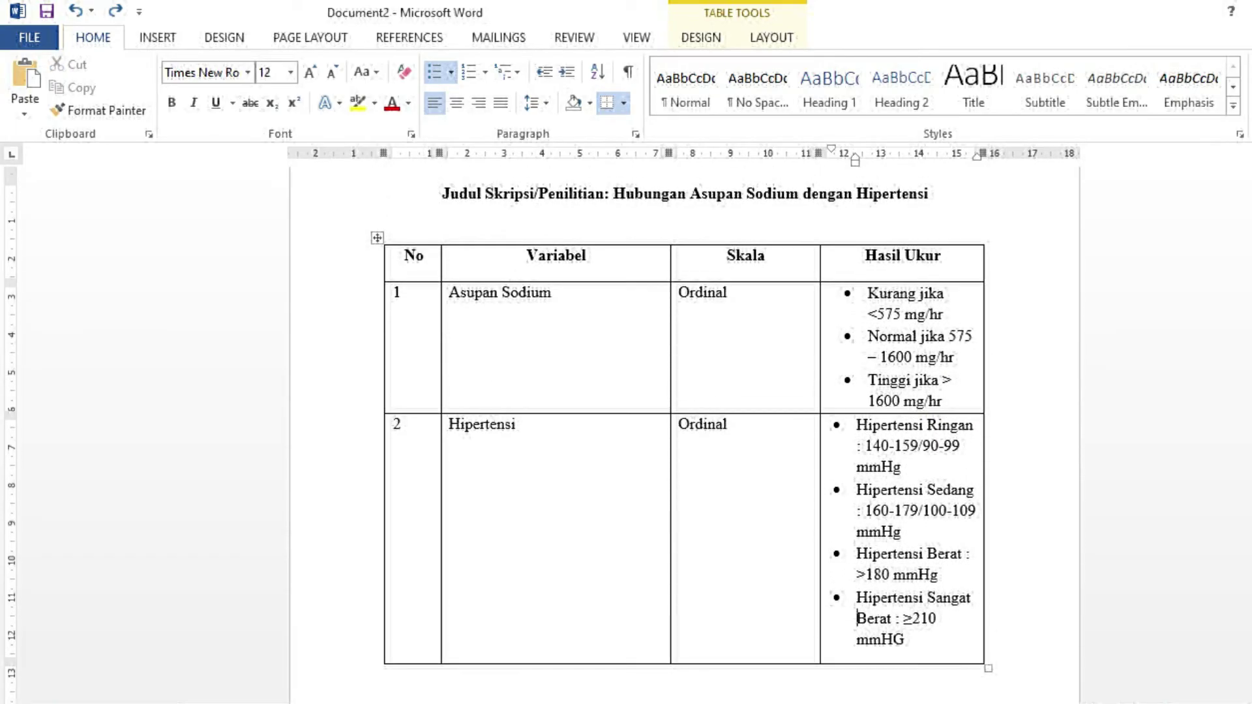
left_click(868, 293)
key("Down")
key("Down")
key("Down")
key("Down")
left_click(944, 314)
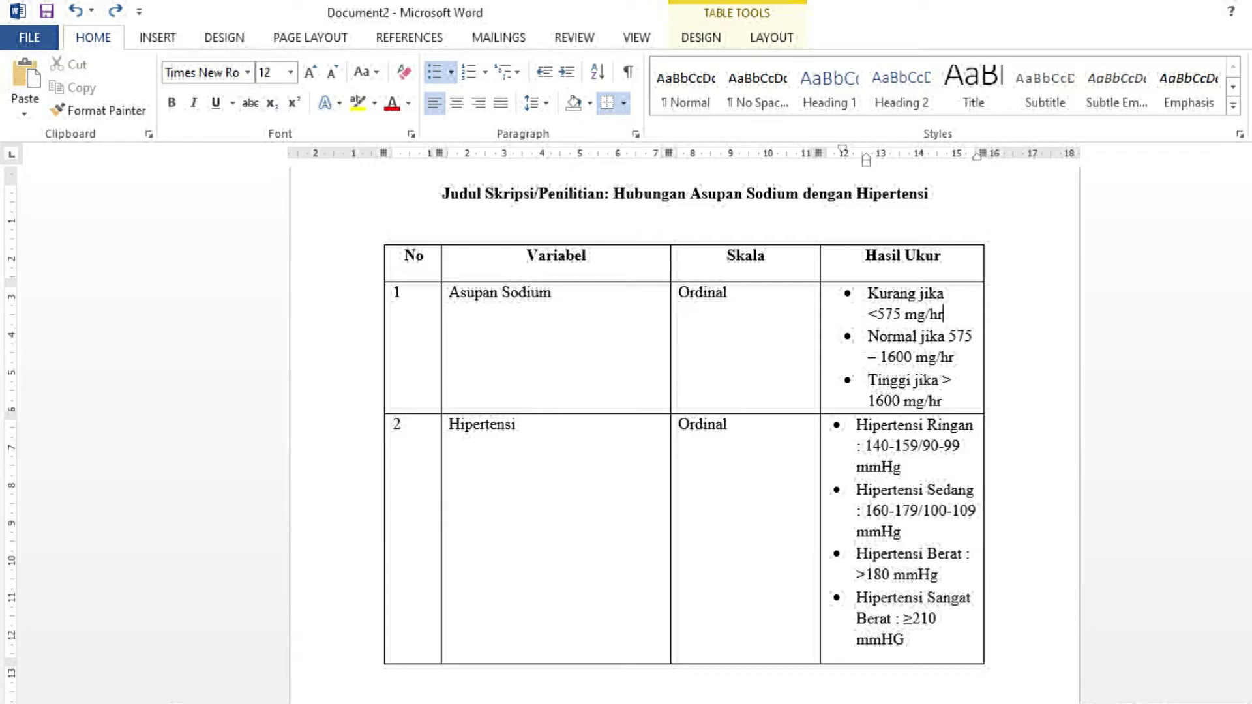
Step: Delete the "Kurang jika <575 mg/hr" bullet from the Asupan Sodium row's Hasil Ukur cell
left_click_drag(944, 314, 868, 294)
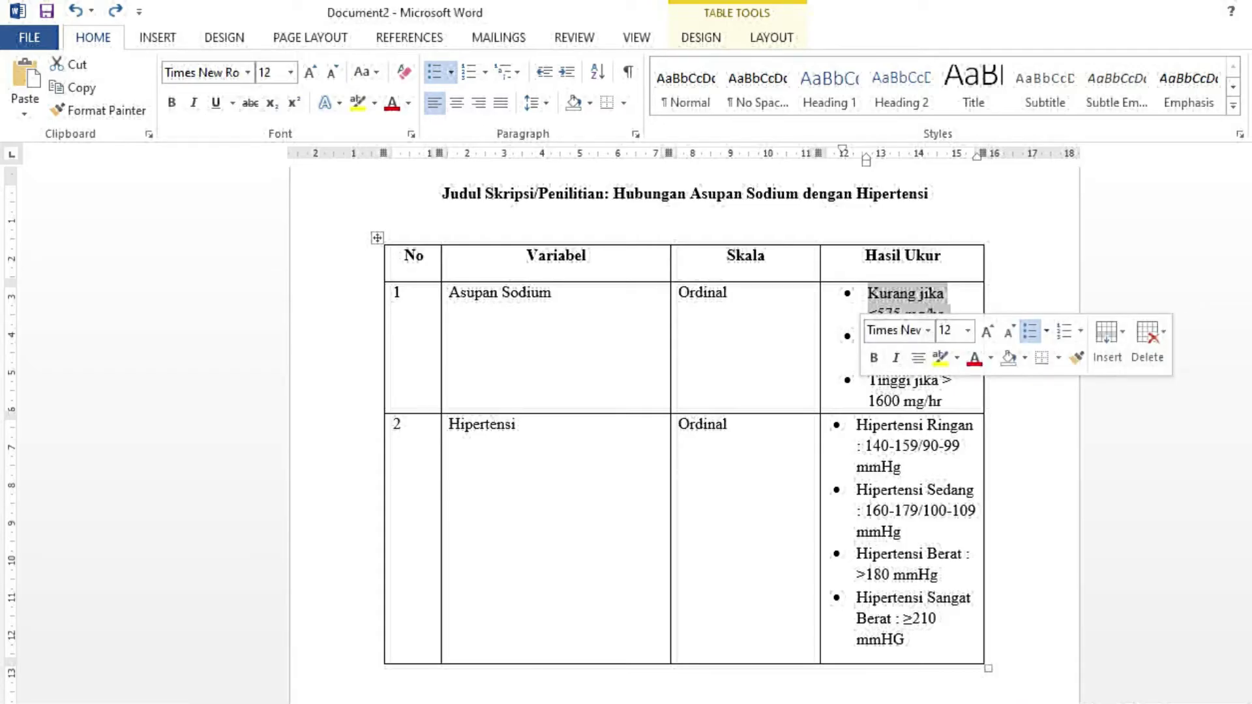
left_click(947, 294)
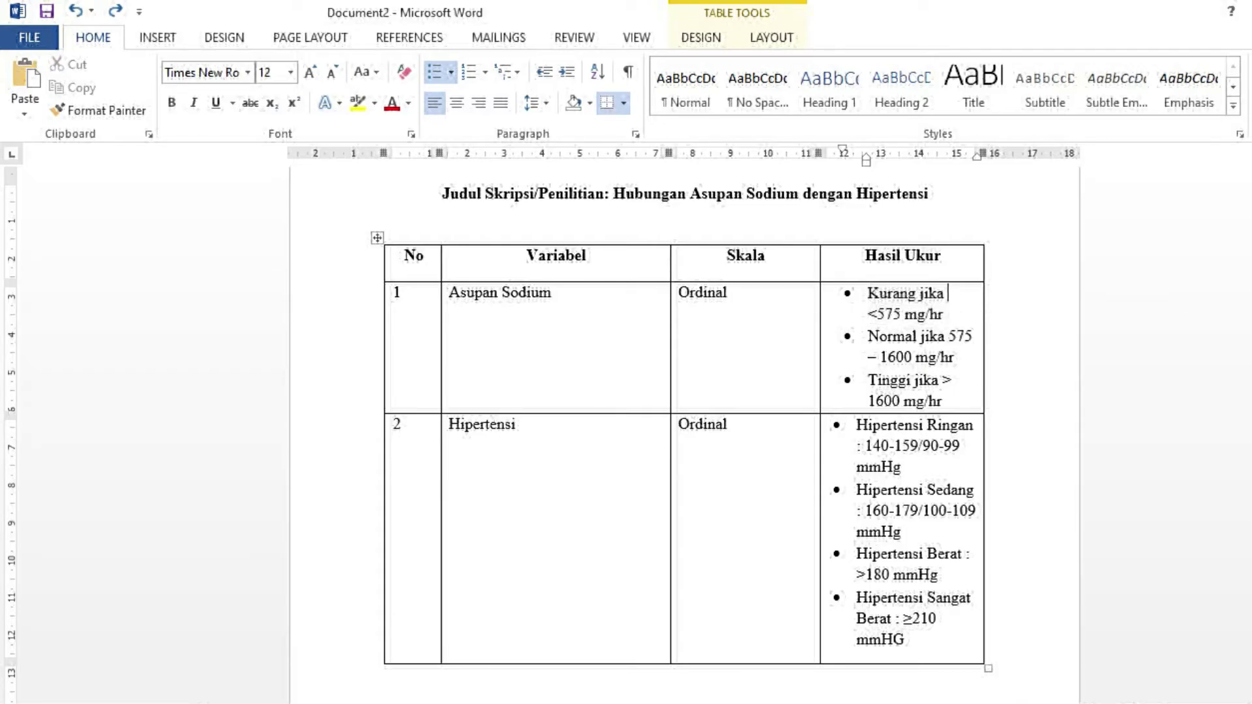
left_click(893, 314)
left_click(901, 314)
triple_click(933, 313)
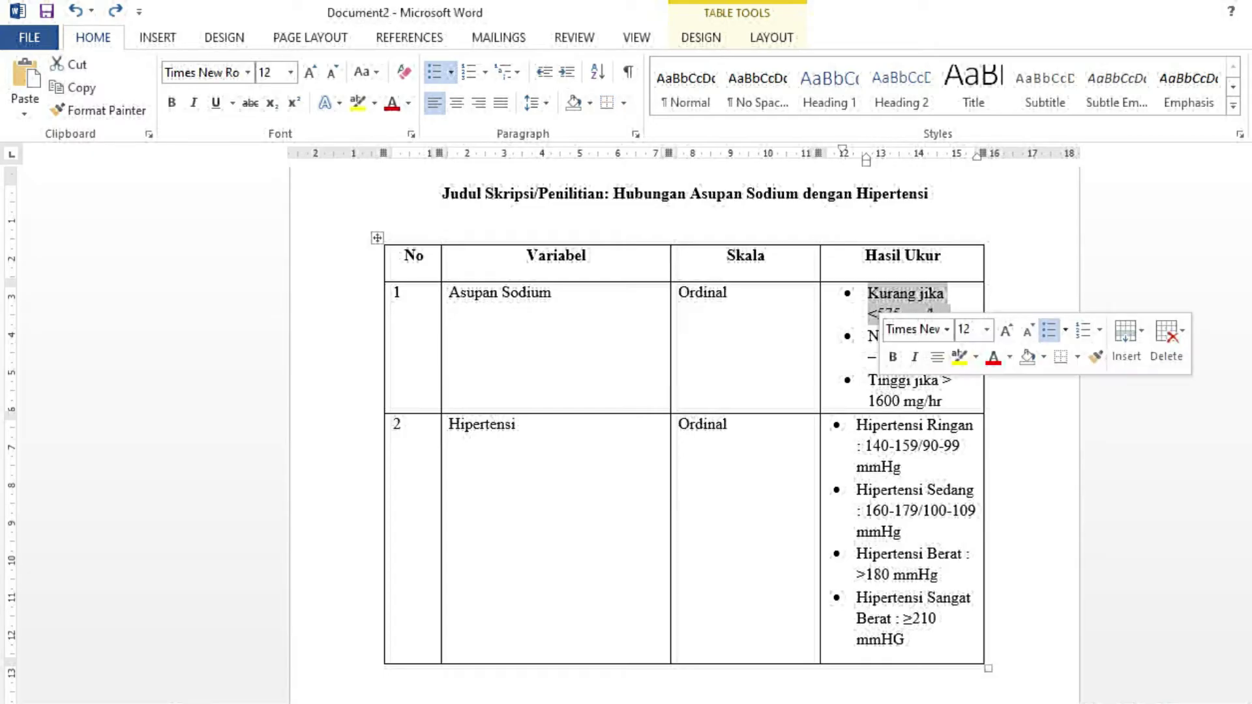
left_click(949, 293)
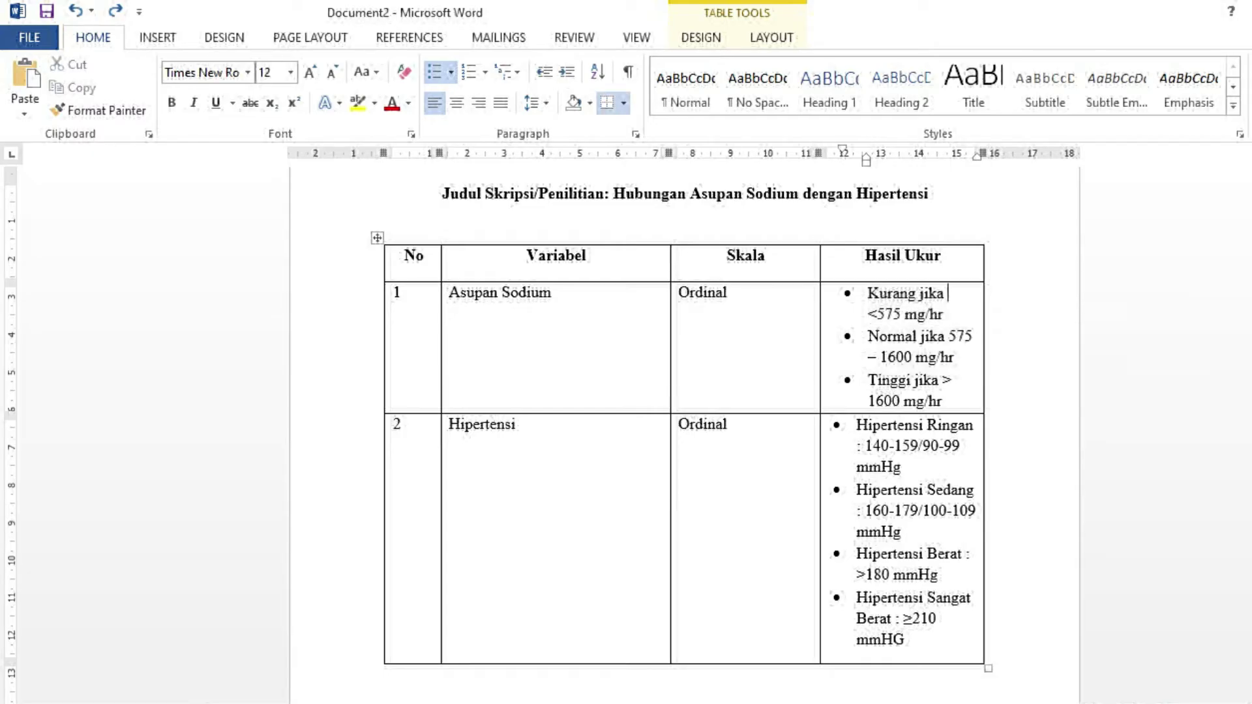
triple_click(949, 297)
key("Delete")
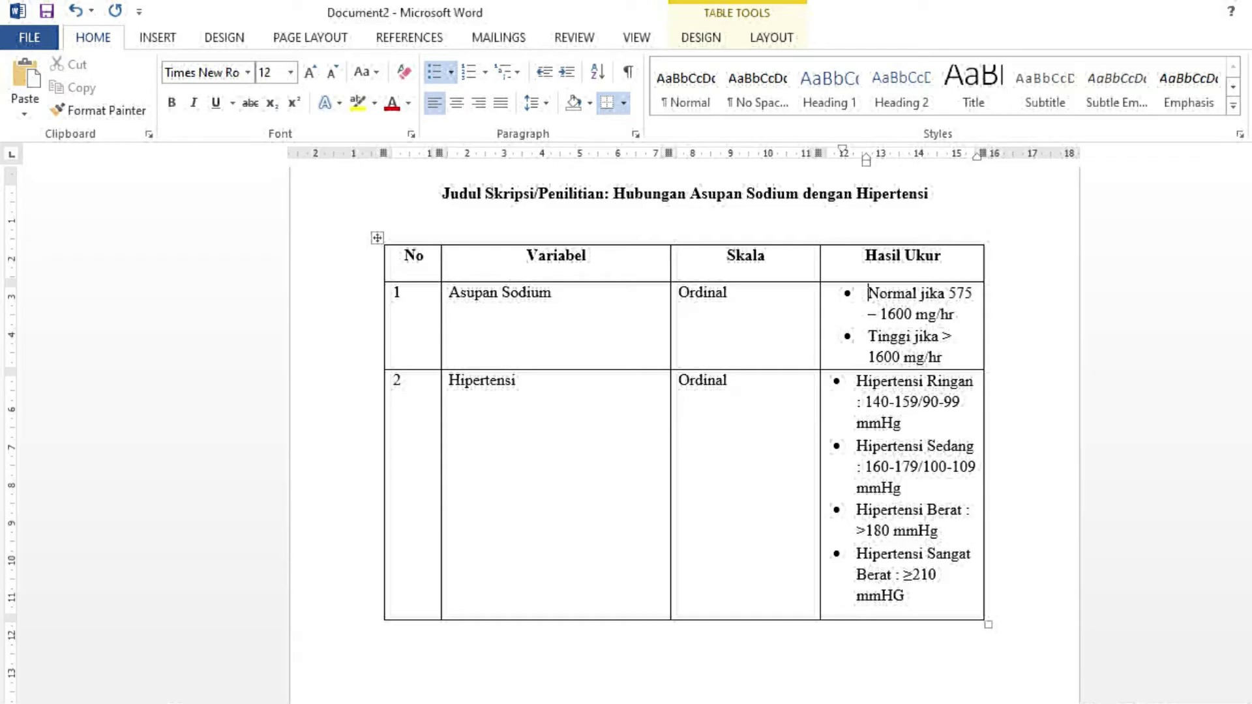
Step: Delete the Hipertensi Berat and Hipertensi Sangat Berat bullets from the Hipertensi row, including the leftover empty bullet line
left_click(924, 382)
left_click(927, 446)
left_click_drag(905, 597, 856, 510)
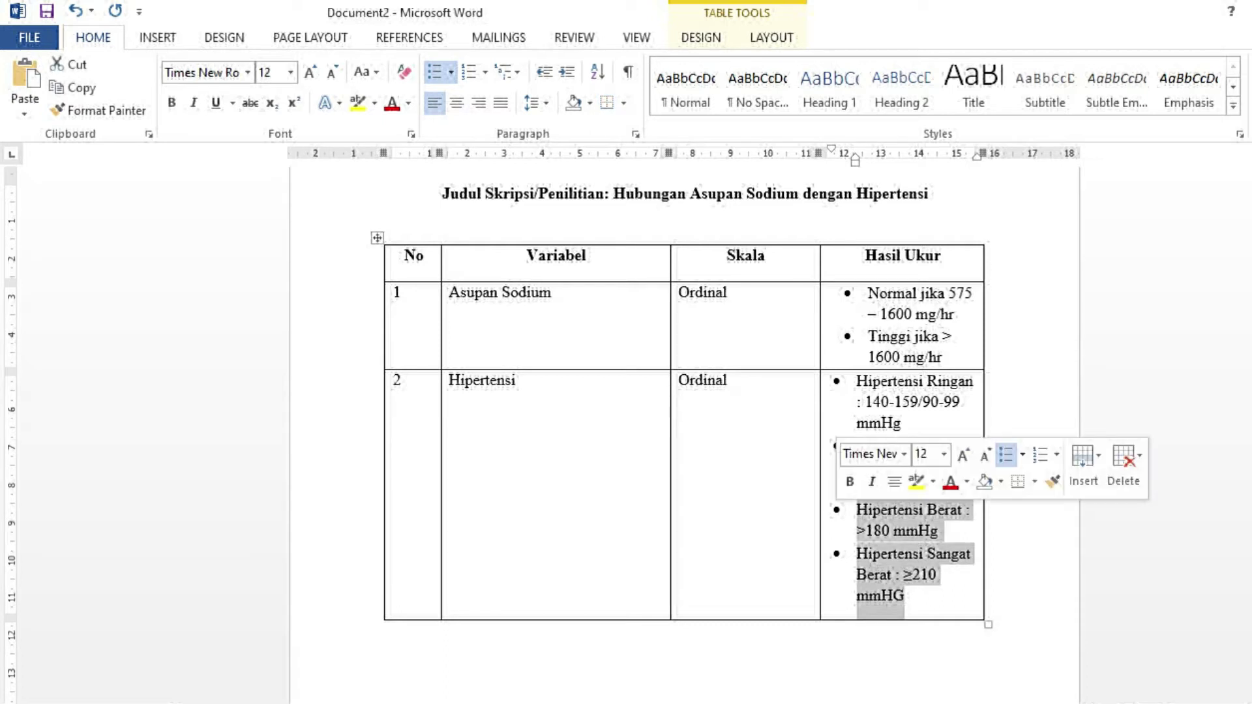
key("BackSpace")
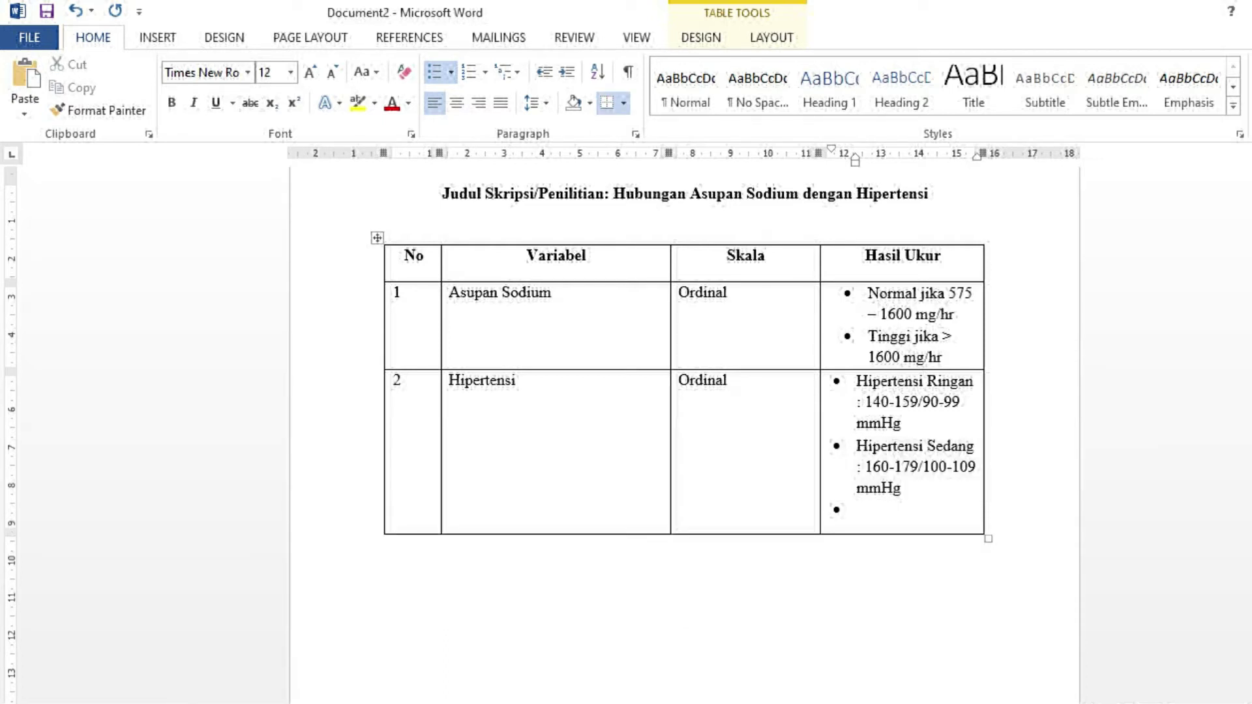
key("BackSpace")
key("BackSpace")
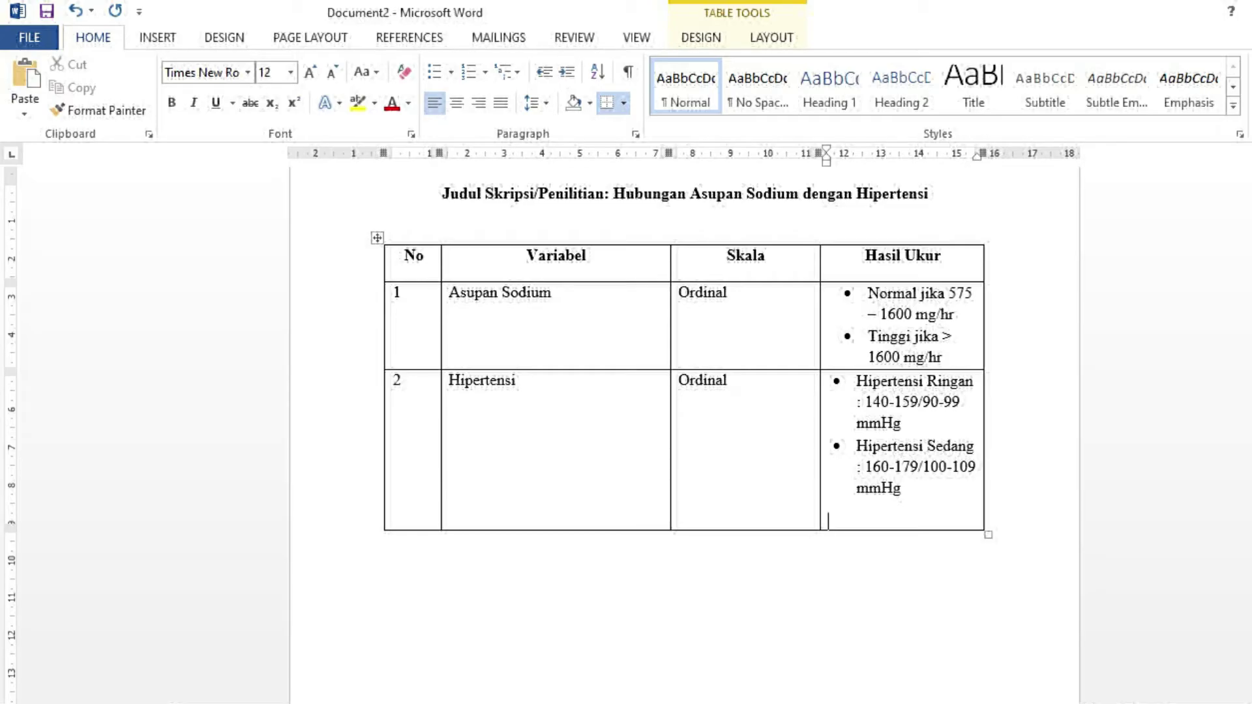
key("BackSpace")
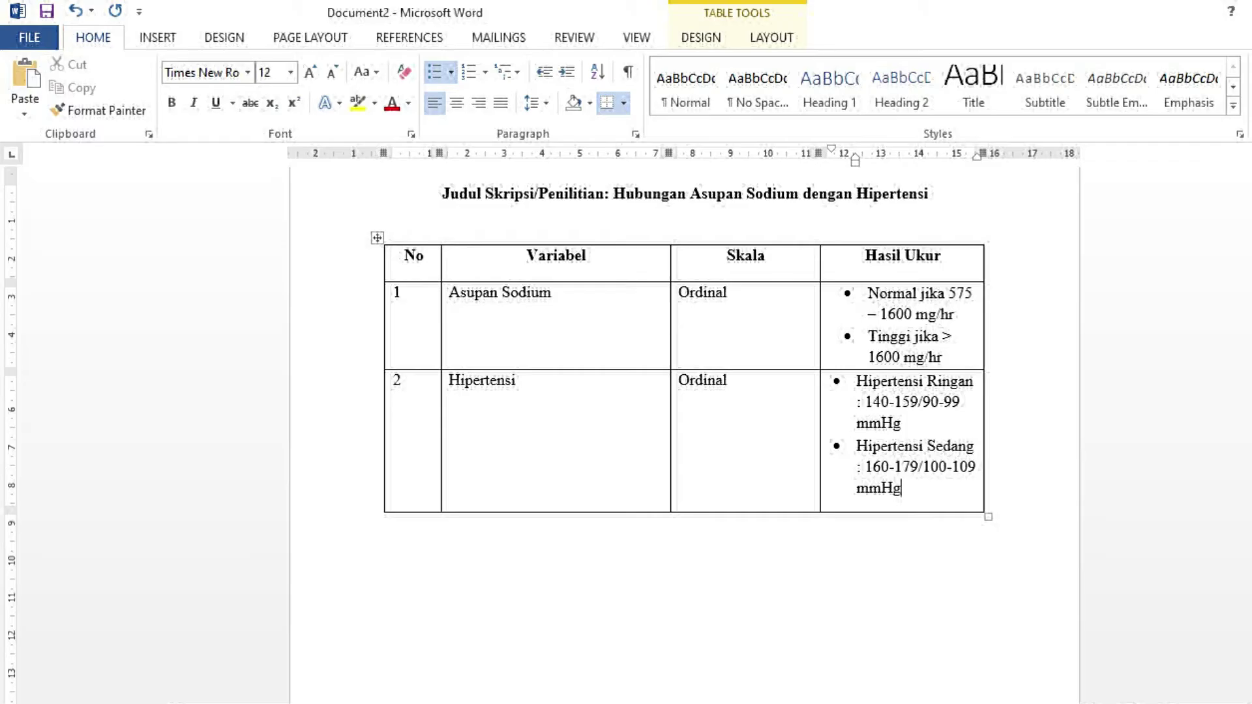
Step: Compare the master table's sodium and blood pressure code keys with the remaining Hasil Ukur categories in the variable table
scroll(685, 430, "down", 15)
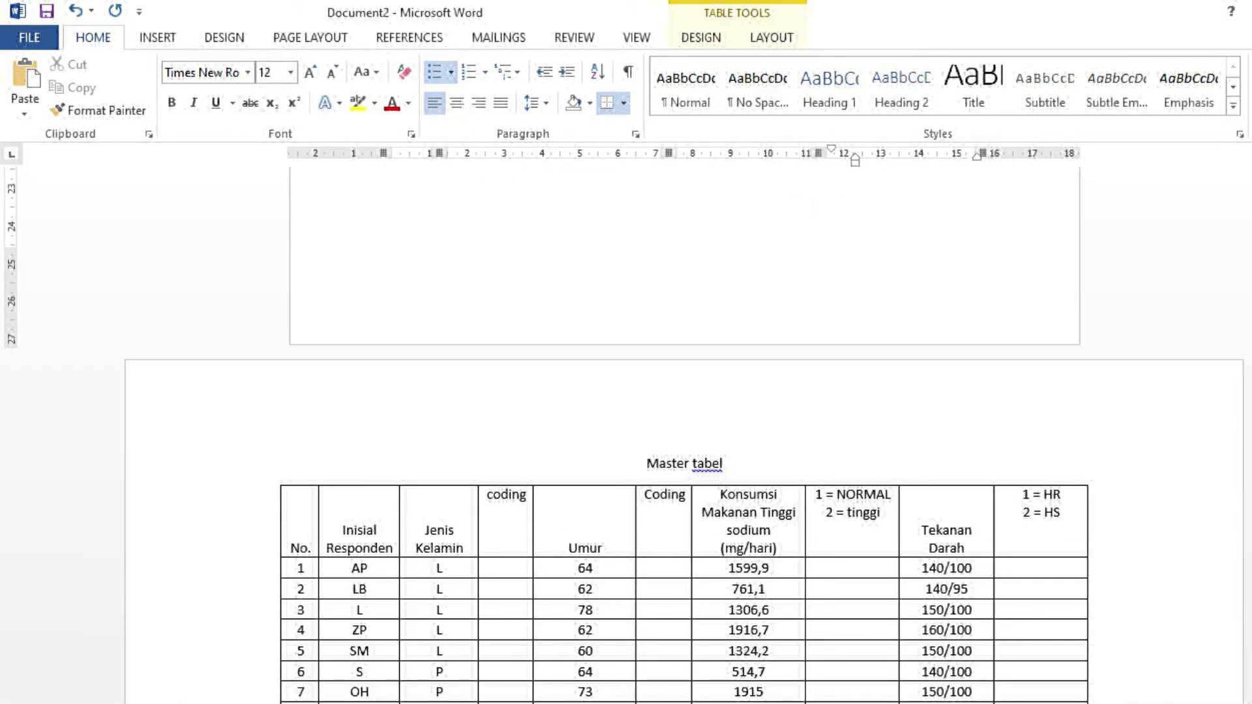
left_click_drag(881, 513, 815, 496)
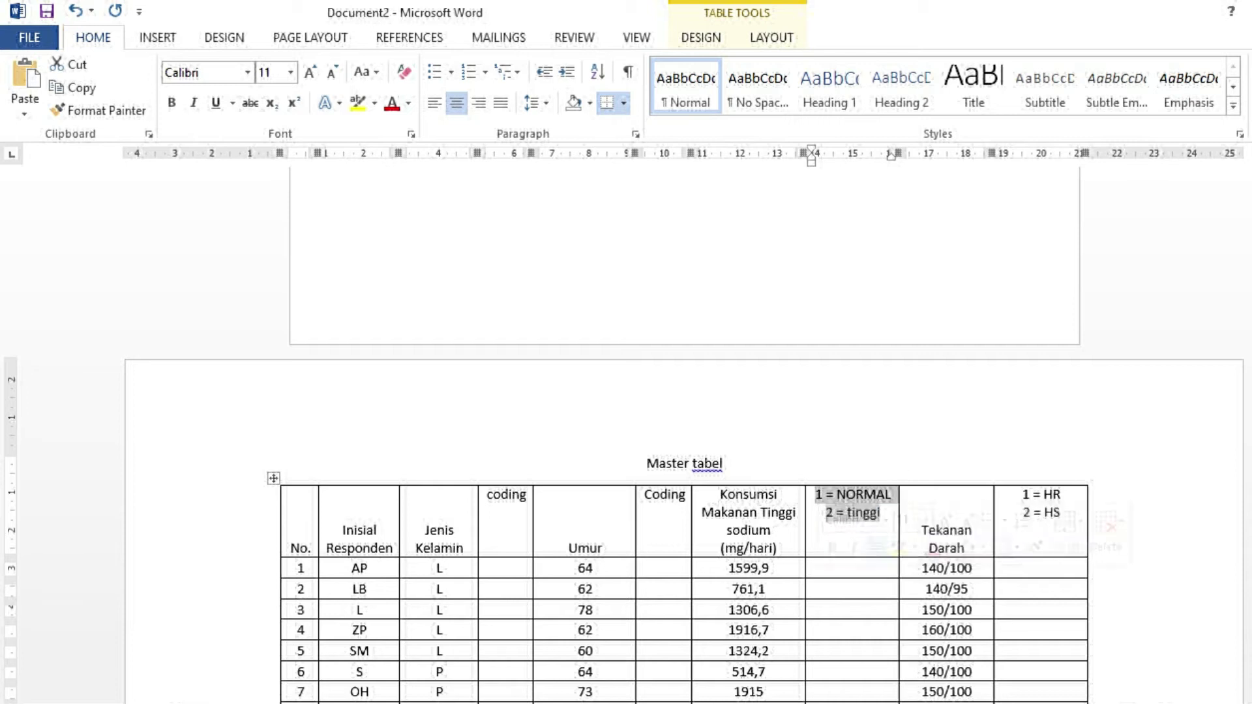
left_click(936, 530)
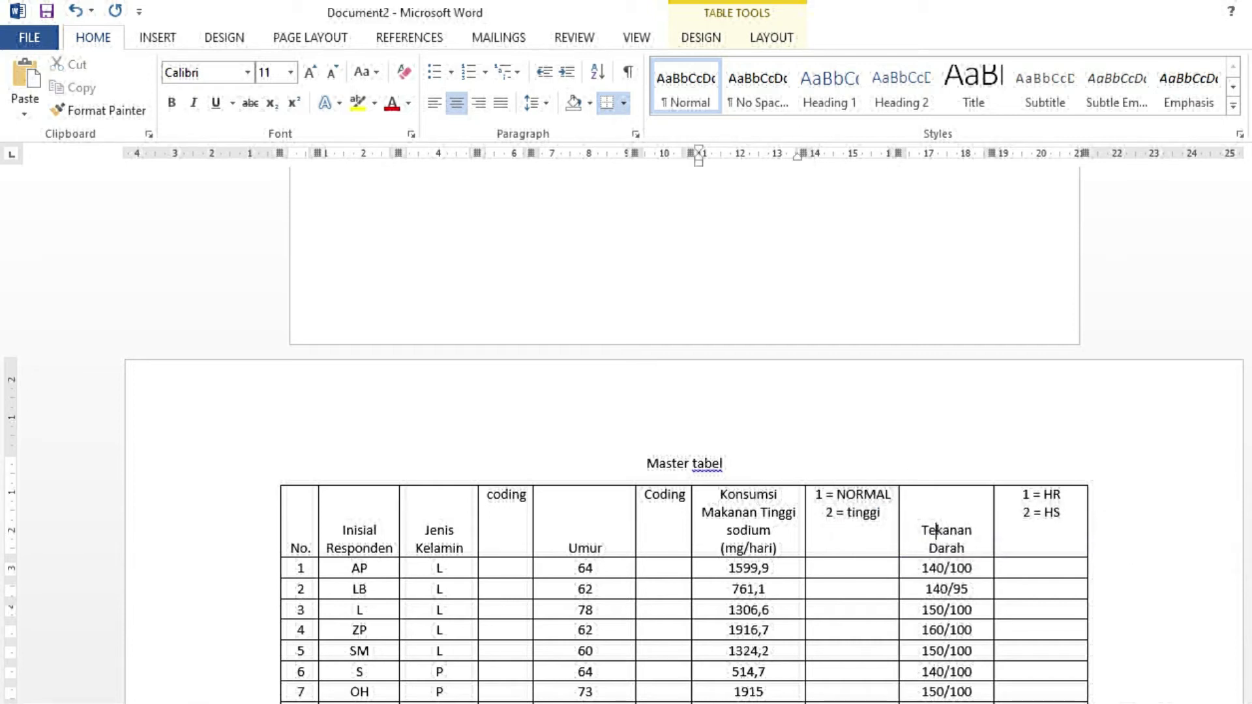
left_click_drag(1061, 512, 1023, 494)
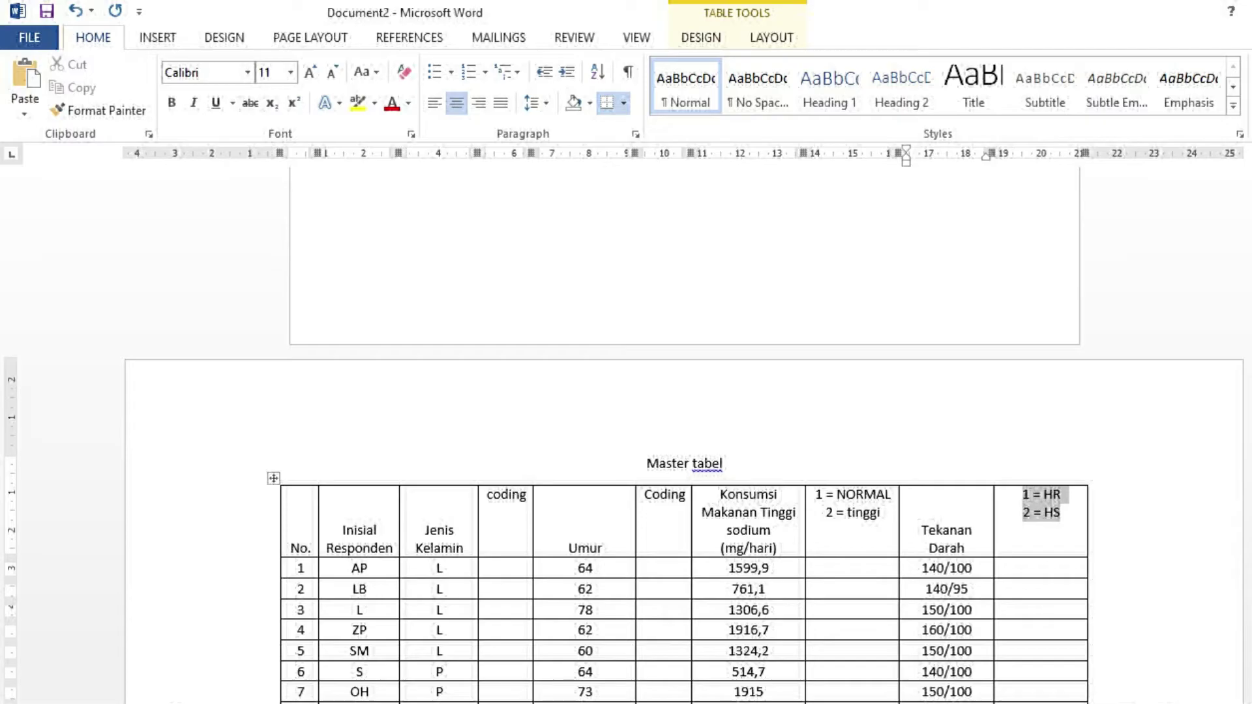
left_click_drag(880, 513, 826, 495)
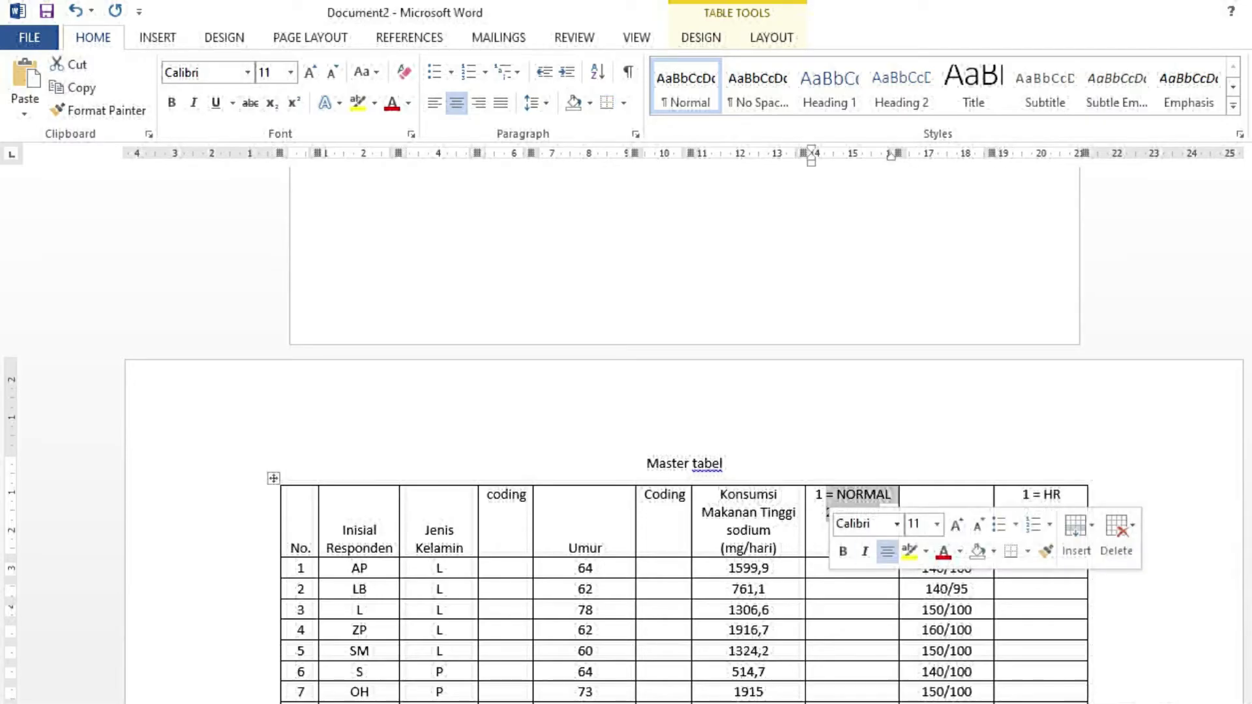
scroll(685, 431, "up", 10)
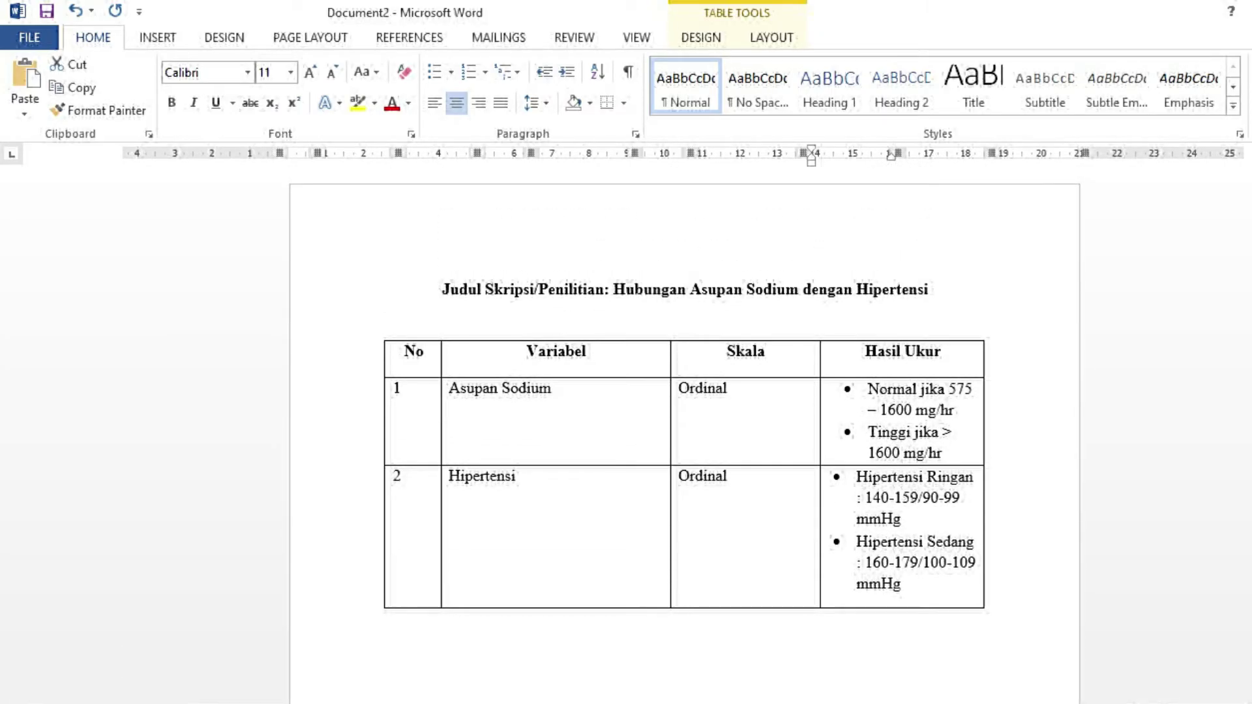
left_click(869, 389)
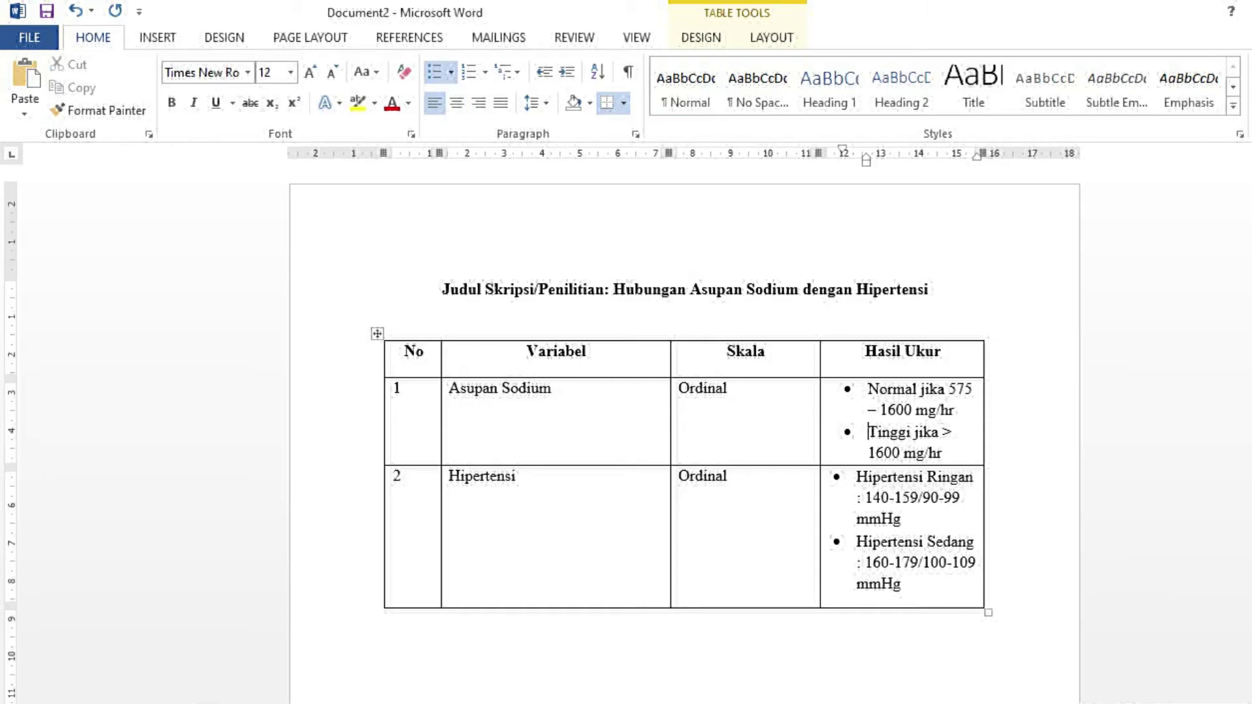
left_click(868, 389)
left_click(869, 432)
left_click(857, 476)
left_click(857, 542)
Step: Enter sodium code 1 for respondents 1 and 2 in the "1 = NORMAL, 2 = tinggi" column of the master table
scroll(685, 391, "down", 6)
scroll(685, 392, "down", 7)
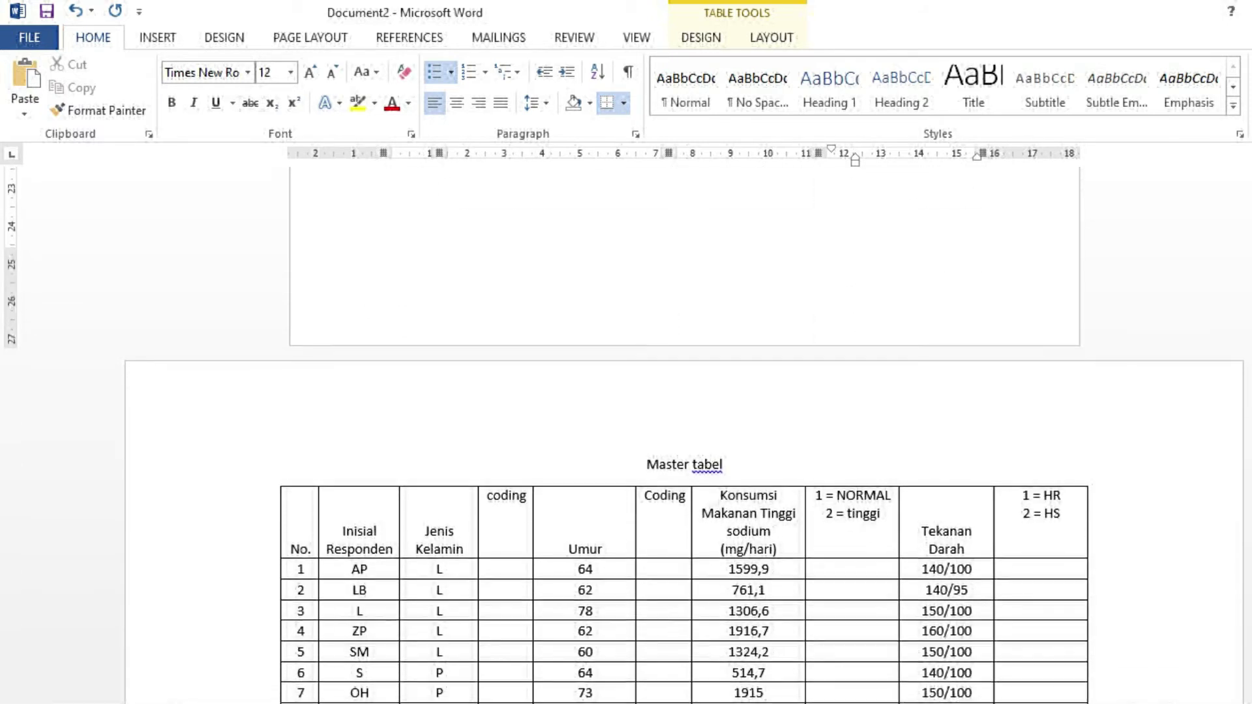
left_click(853, 568)
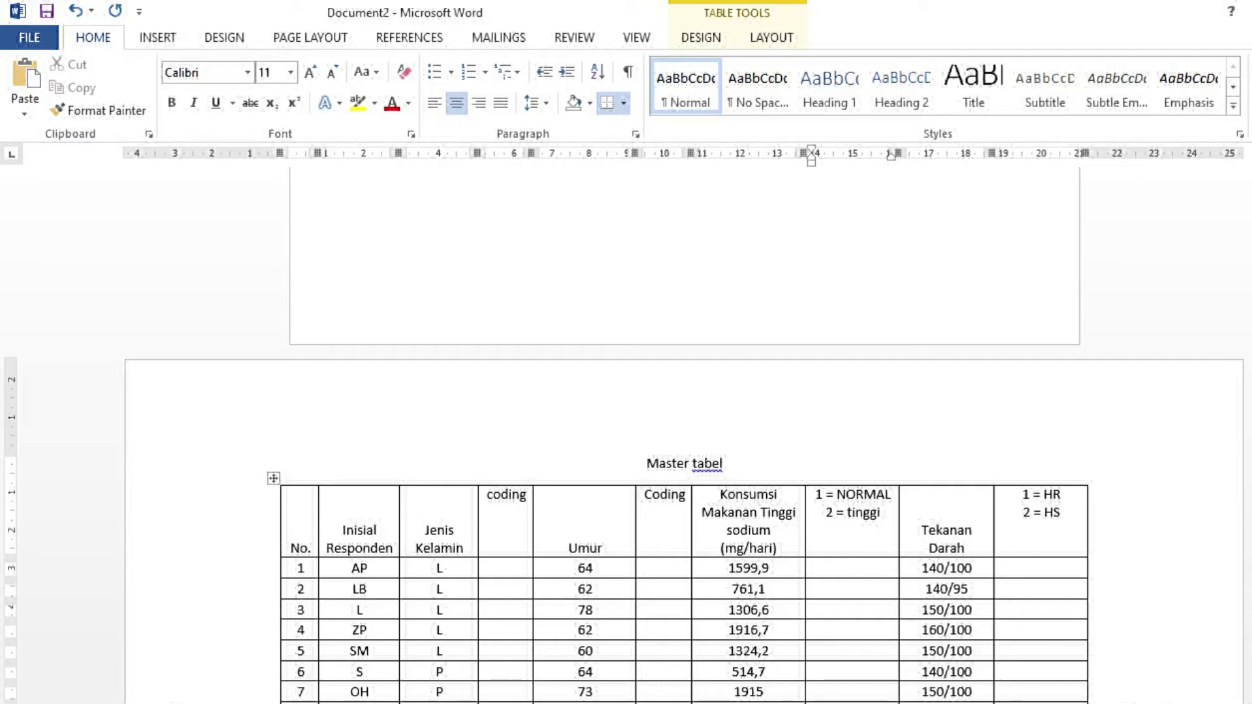
key("shift+Tab")
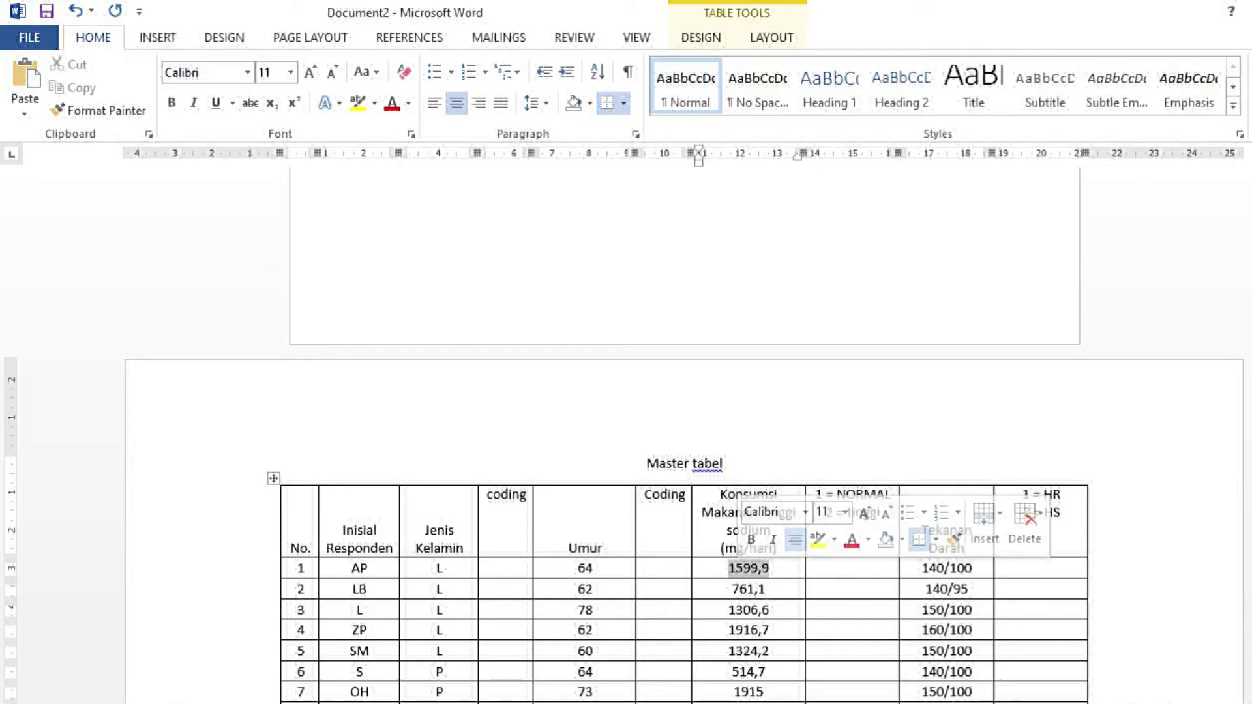
key("Tab")
type("1")
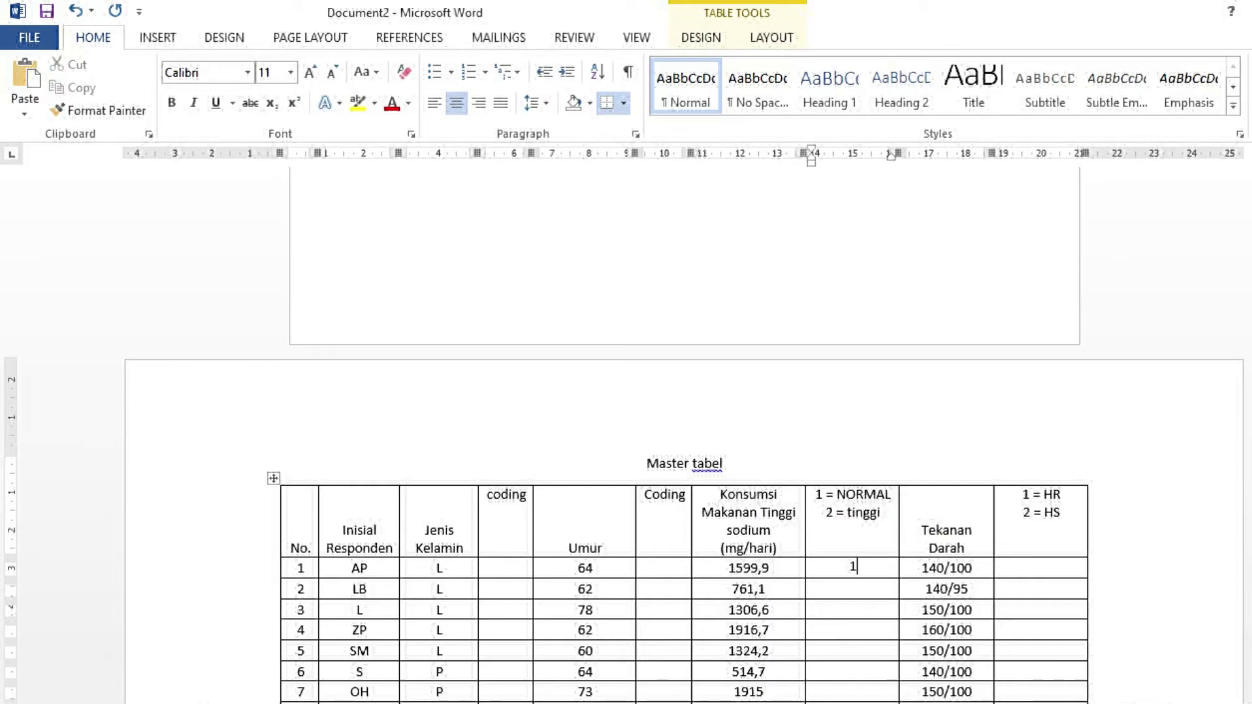
left_click(852, 589)
type("1")
left_click(853, 610)
left_click(735, 610)
type("1")
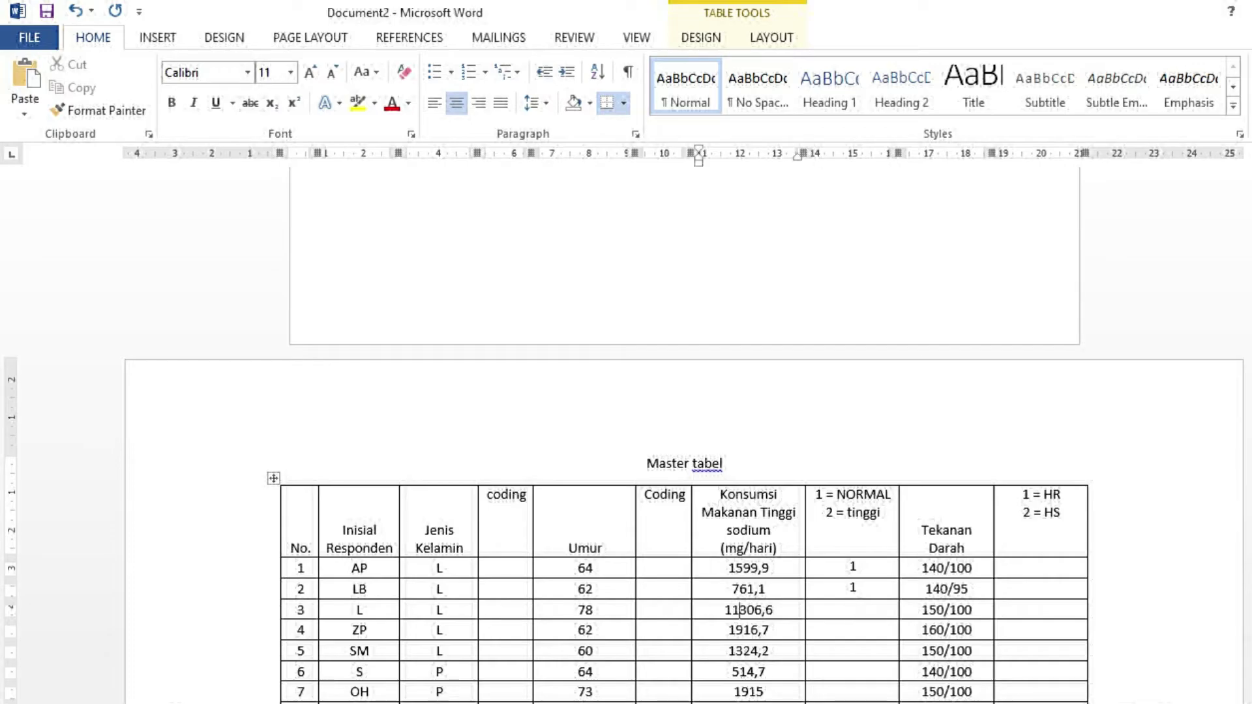
key("ctrl+z")
Step: Enter the sodium codes 1, 2, 1, 1 and 2 for respondents 3 to 7 in the master table
left_click(853, 610)
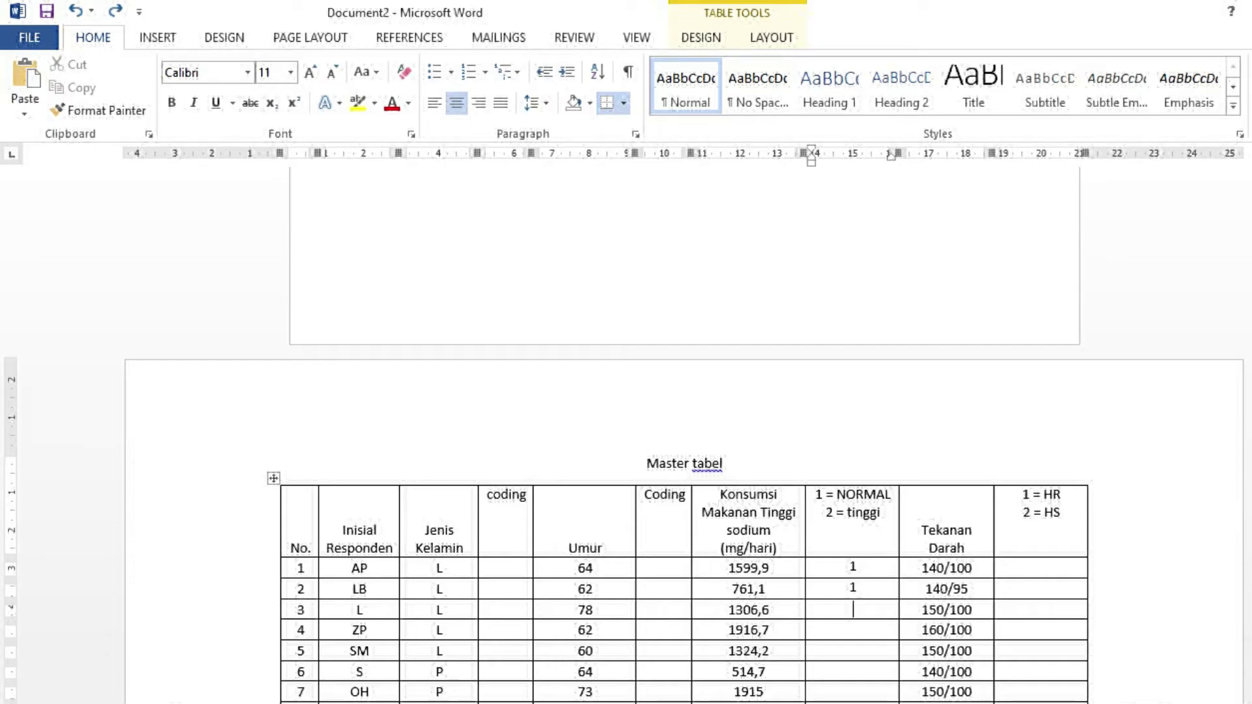
type("1")
left_click(853, 630)
type("2")
left_click(853, 650)
type("1")
left_click_drag(727, 651, 769, 651)
left_click(853, 672)
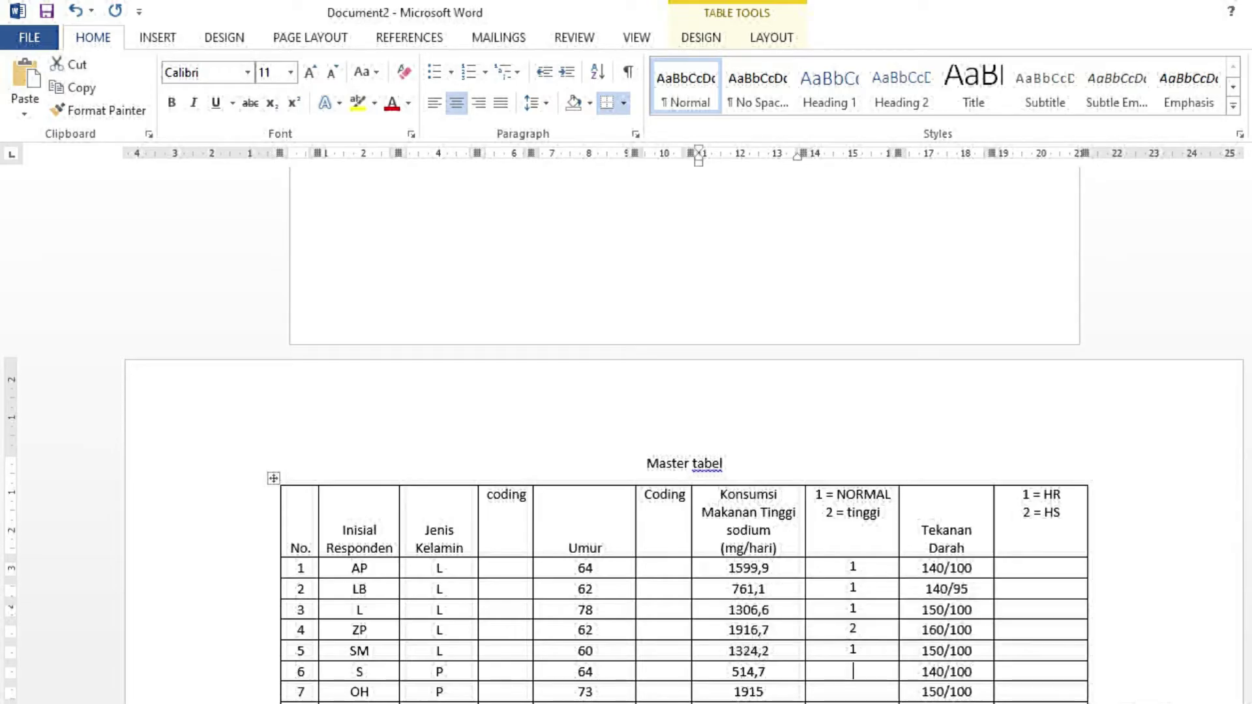
type("1")
key("Down")
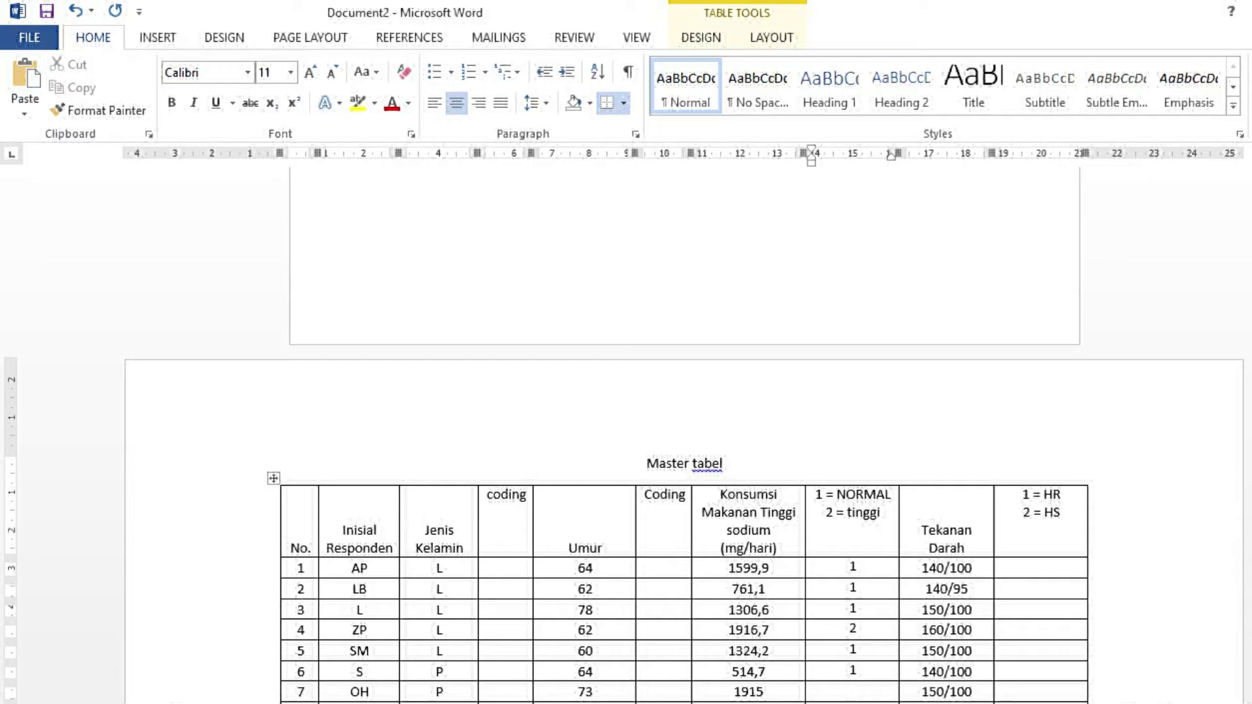
type("2")
Step: Enter the blood pressure codes 1, 1, 1 and 2 for respondents 1 to 4 in the "1 = HR, 2 = HS" column
scroll(685, 522, "down", 3)
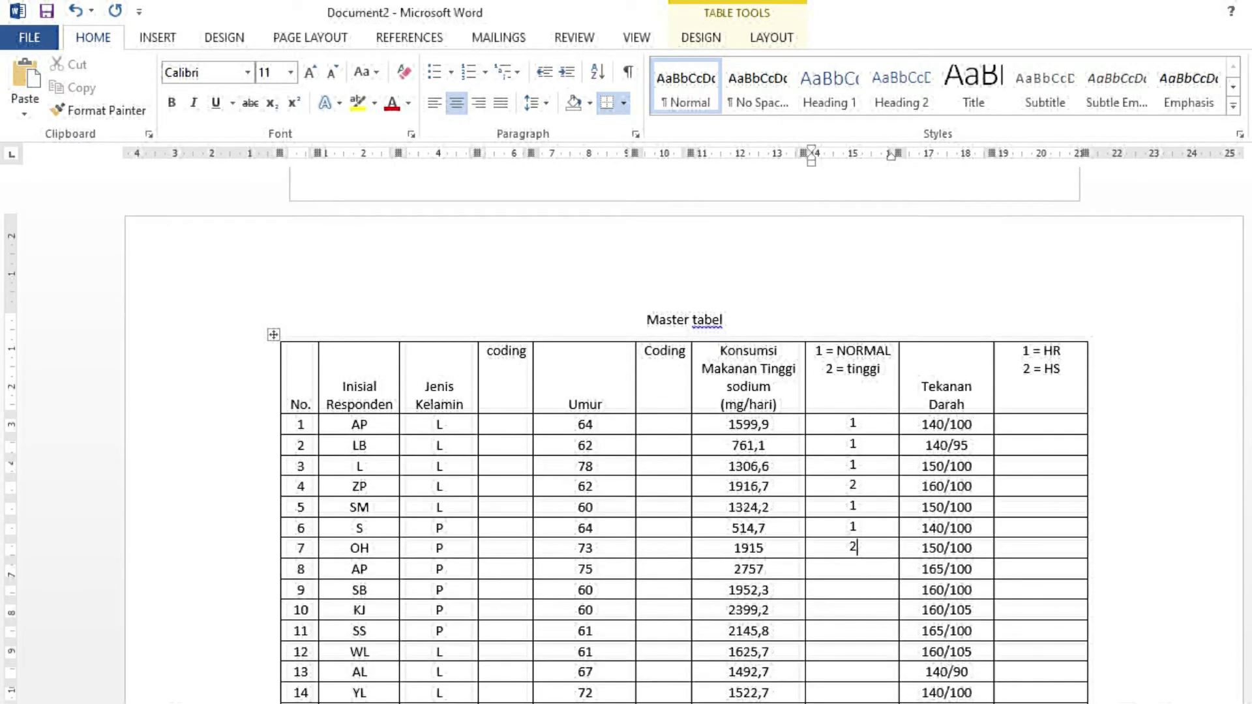
left_click(1041, 424)
type("1")
key("Down")
type("1")
key("Down")
type("1")
key("Down")
type("2")
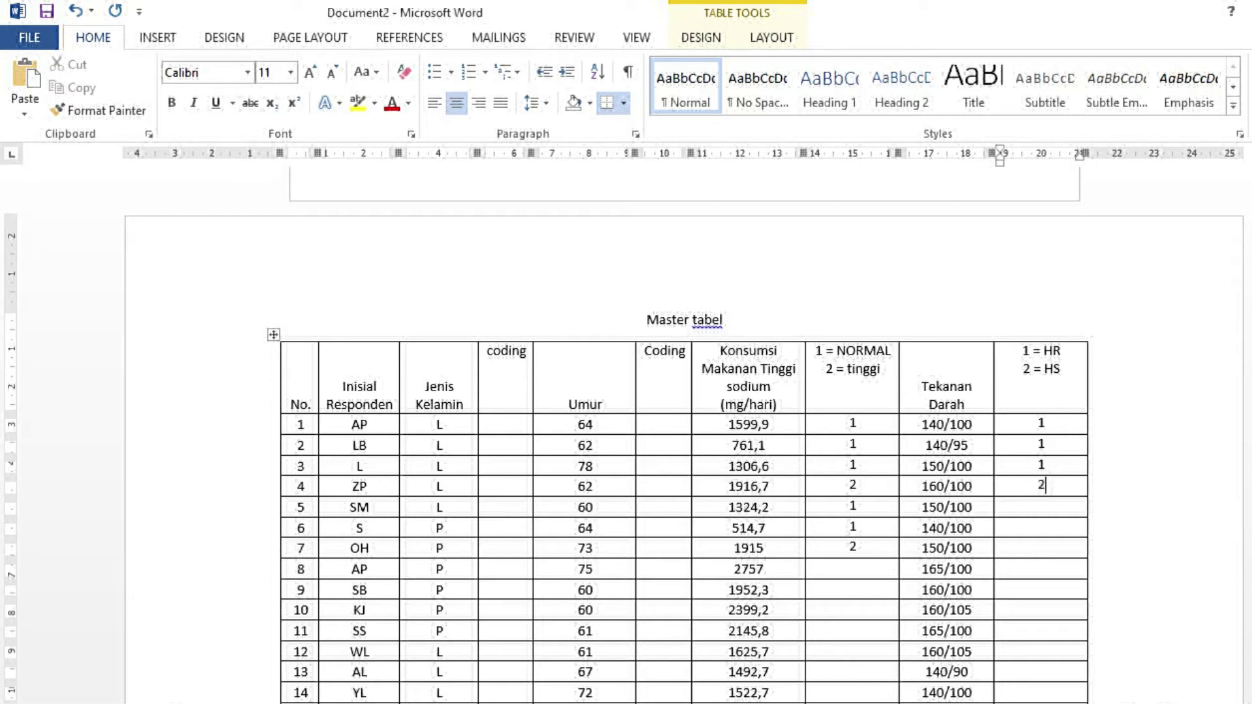
Step: Enter the blood pressure codes 1, 1, 1 and 2 for respondents 5 to 8 in the "1 = HR, 2 = HS" column
left_click_drag(921, 487, 972, 487)
left_click(1046, 485)
type("1")
key("Down")
type("1")
key("Down")
type("1")
type("2")
Step: Switch to the MASTER TABEL document and review its coded sodium and blood pressure columns from the last respondent up to the first
scroll(678, 457, "down", 2)
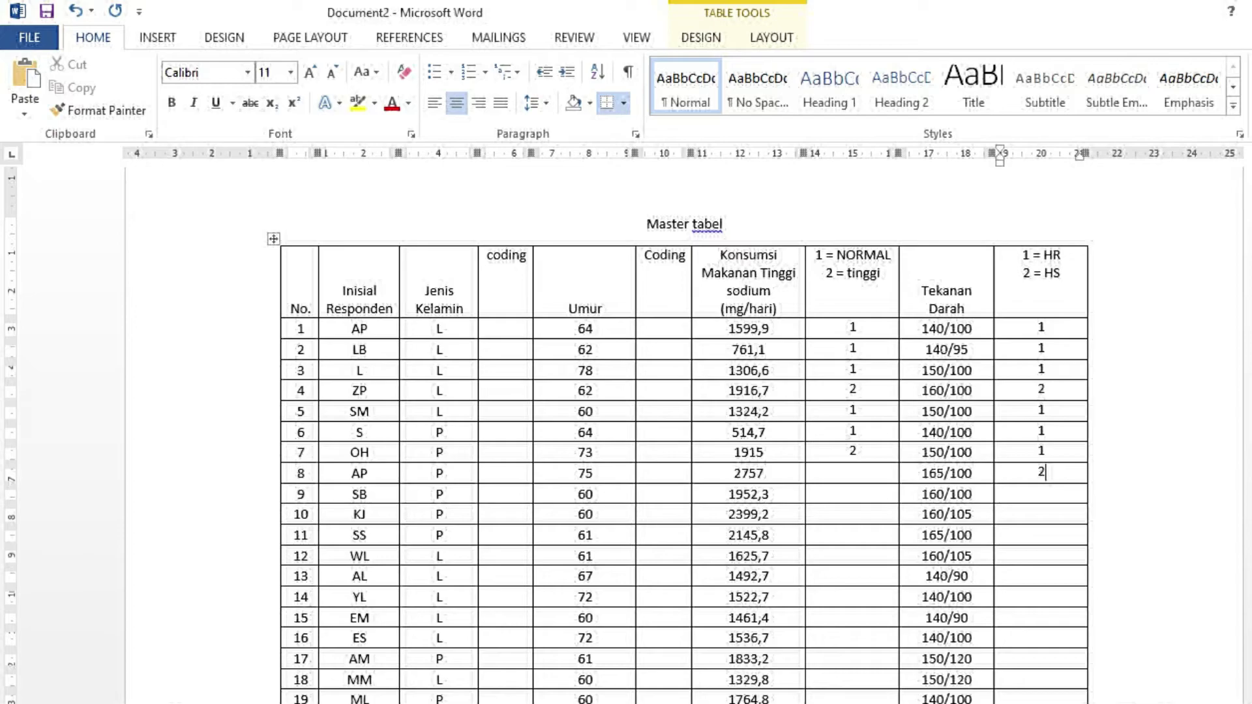
mouse_move(812, 703)
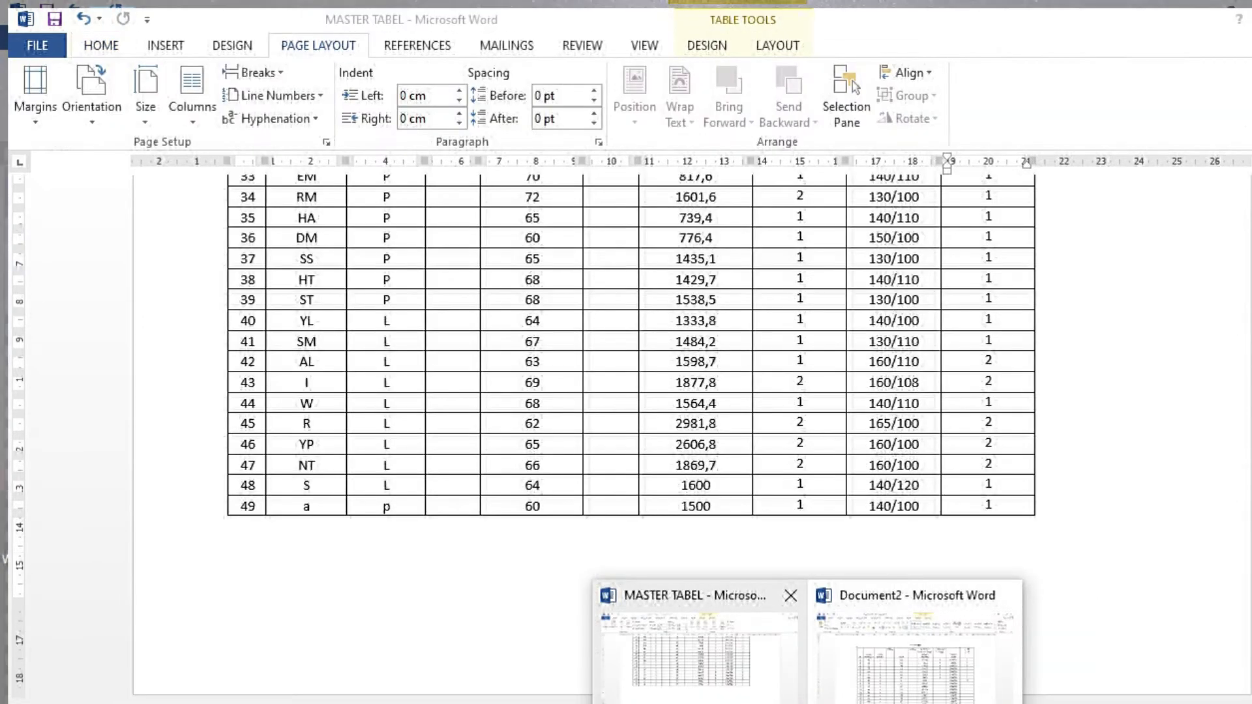
left_click(695, 656)
scroll(684, 430, "up", 9)
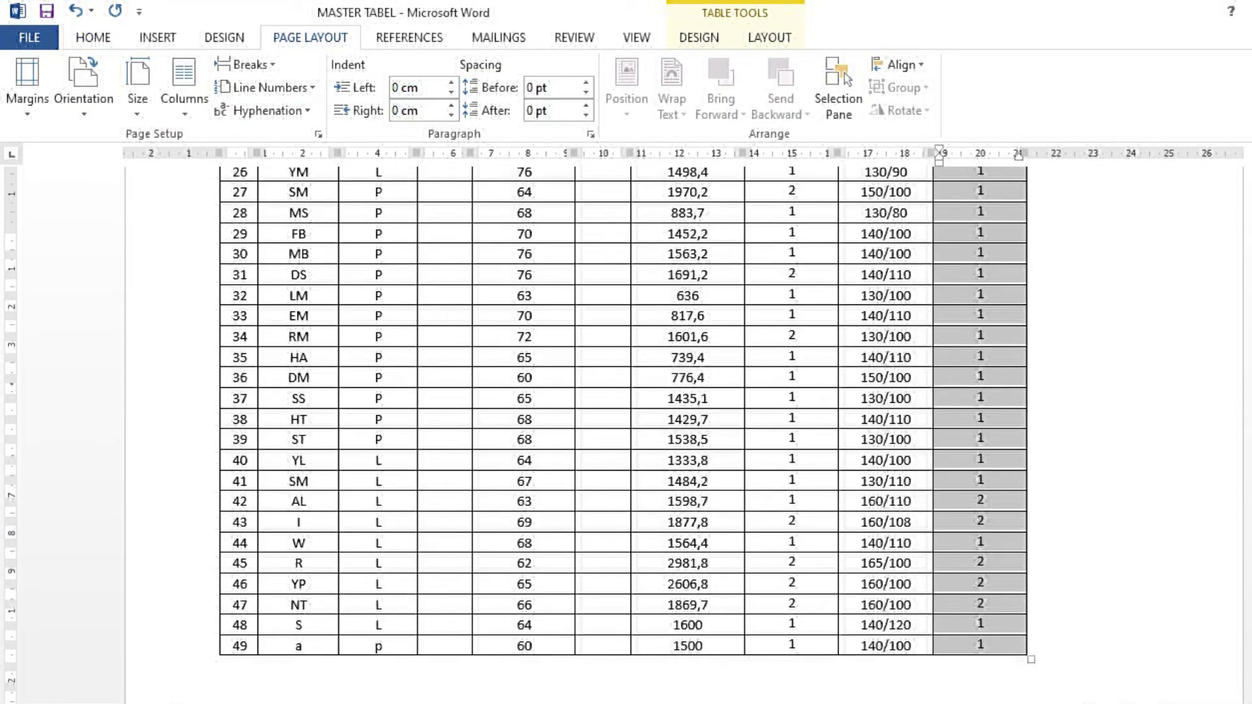
scroll(685, 431, "up", 15)
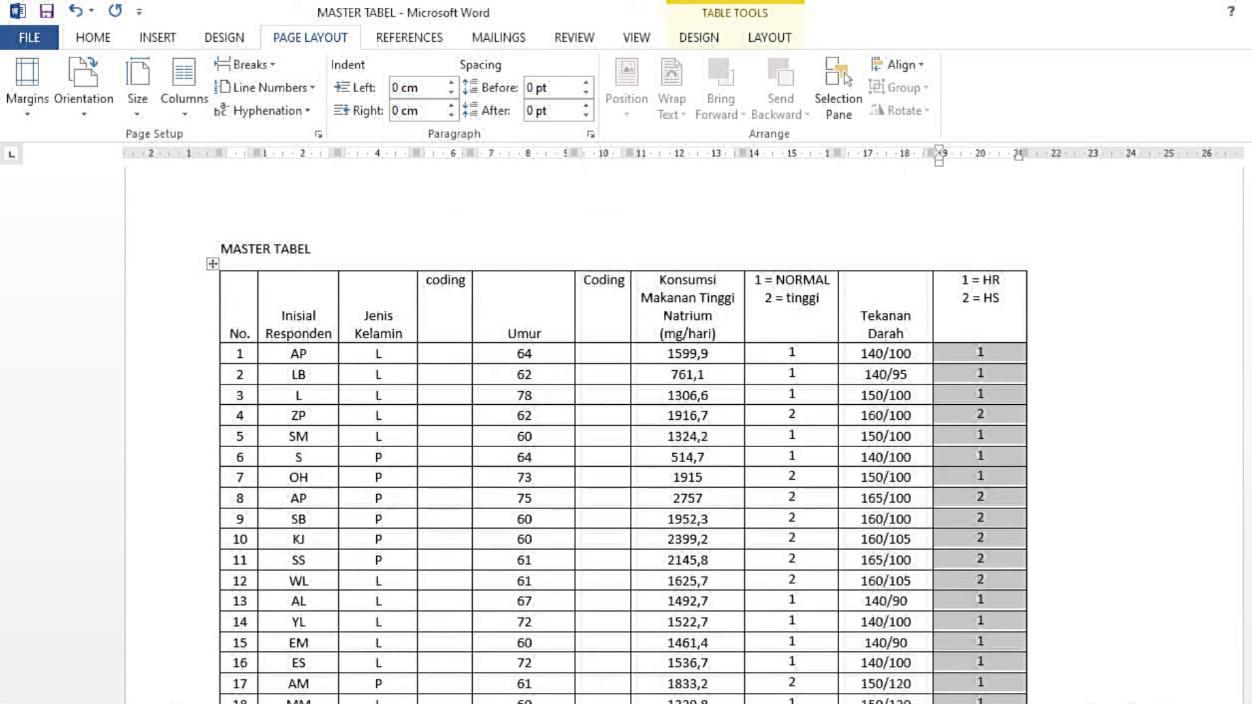
left_click(979, 392)
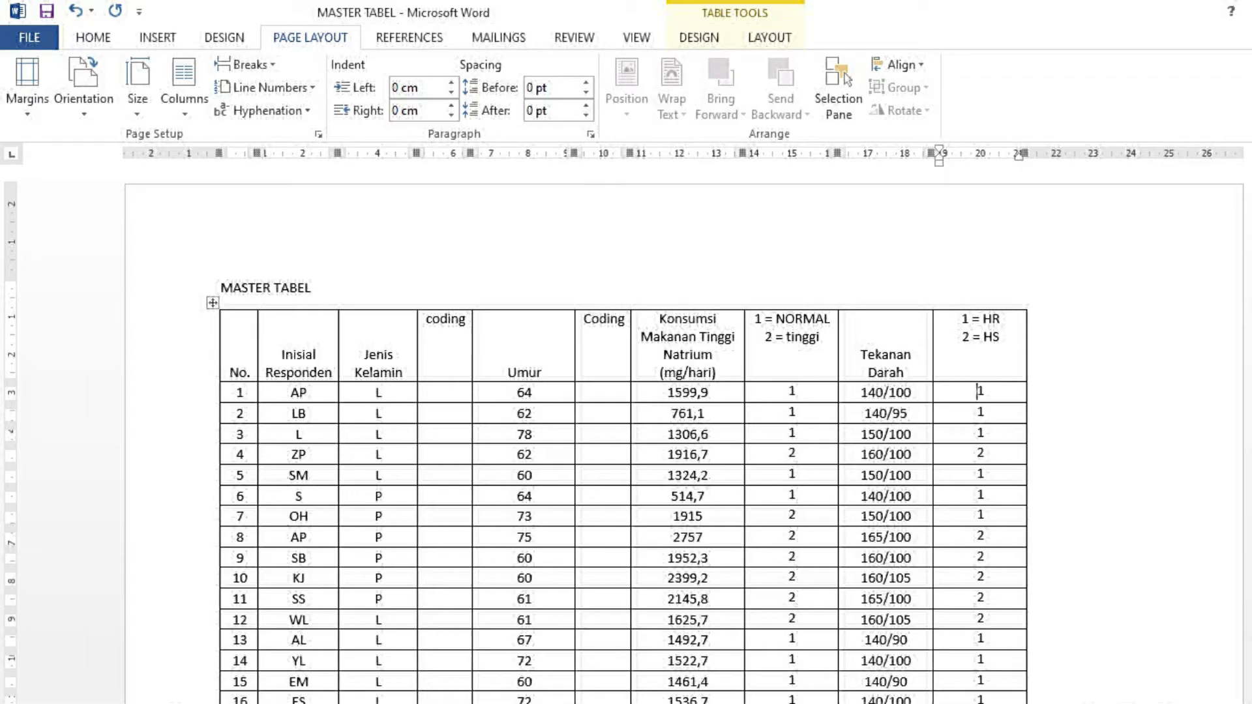
Step: Switch to IBM SPSS Statistics and define two variables named sodium and hipertensi
mouse_move(1053, 703)
key("alt+Tab")
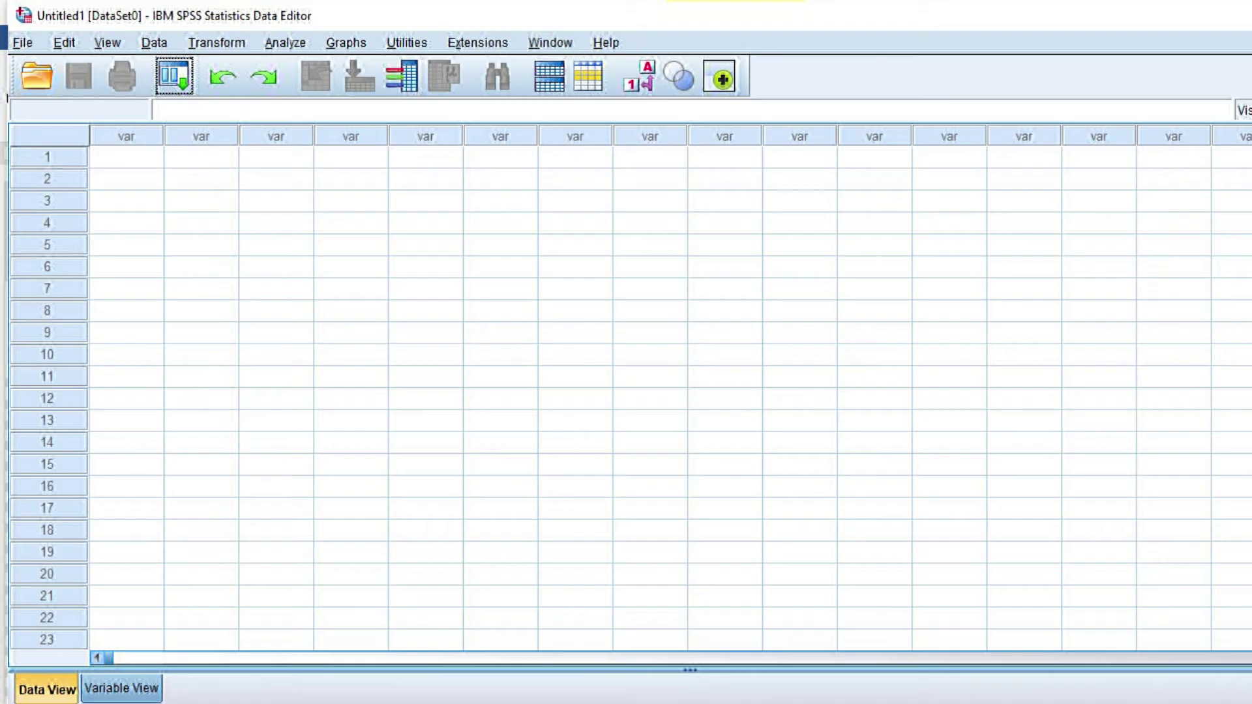
left_click(122, 688)
left_click(134, 131)
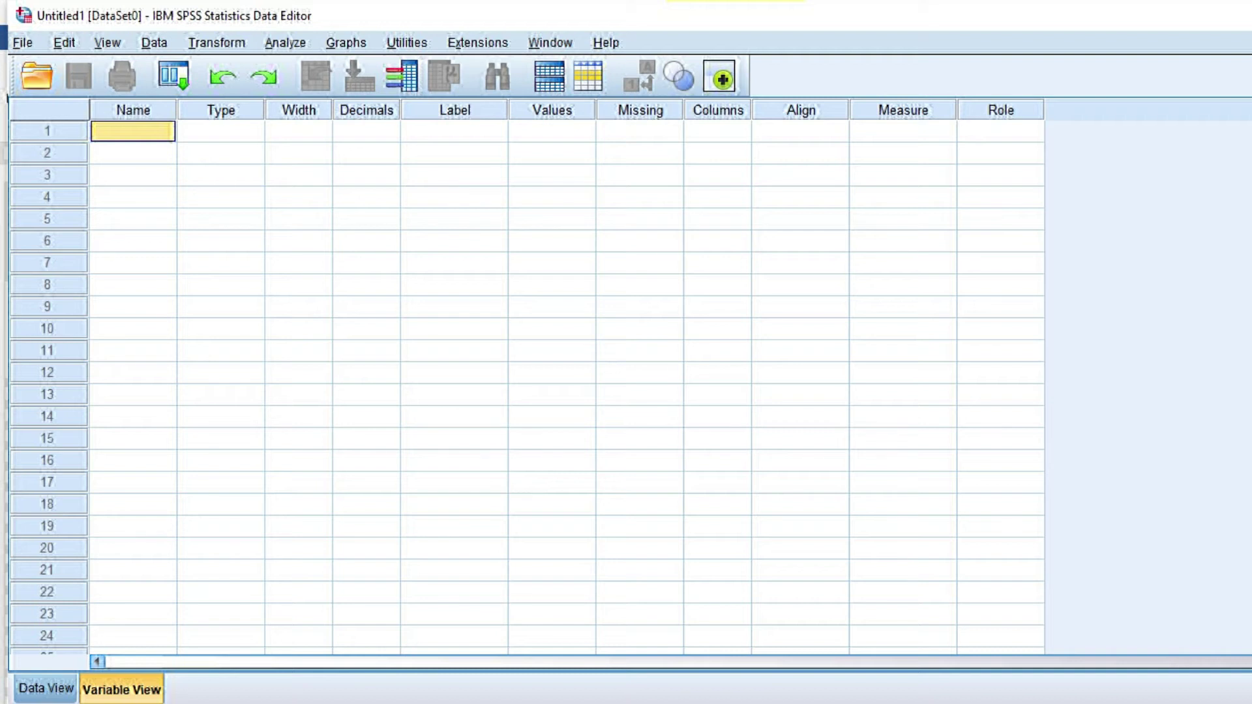
type("sodium")
key("Return")
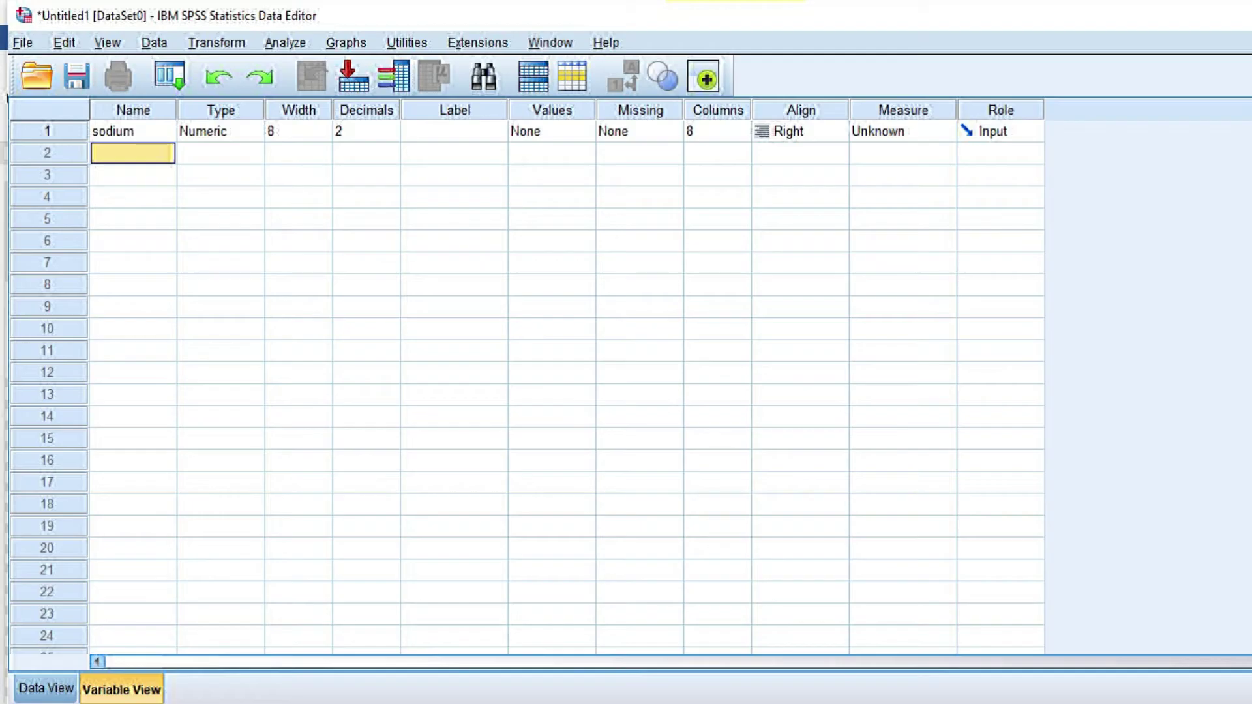
type("hipert")
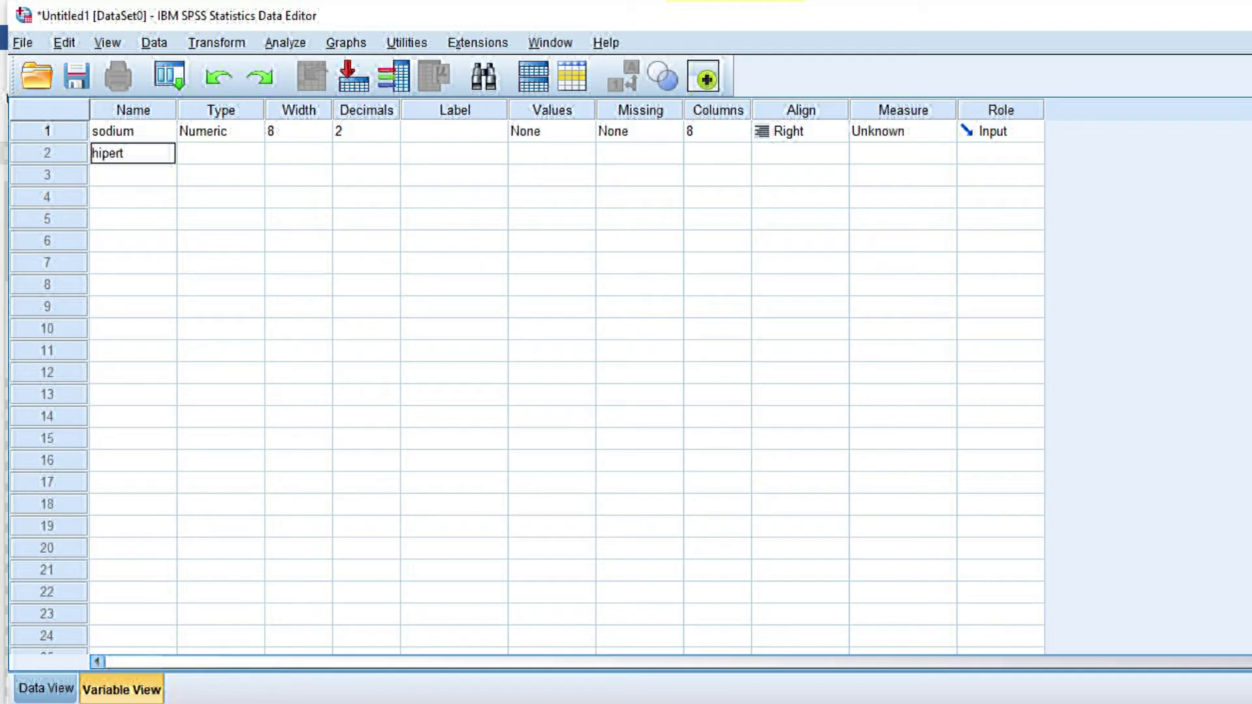
type("ens")
Step: Set the decimals of both the sodium and hipertensi variables to 0
left_click(391, 135)
left_click(392, 135)
left_click(391, 136)
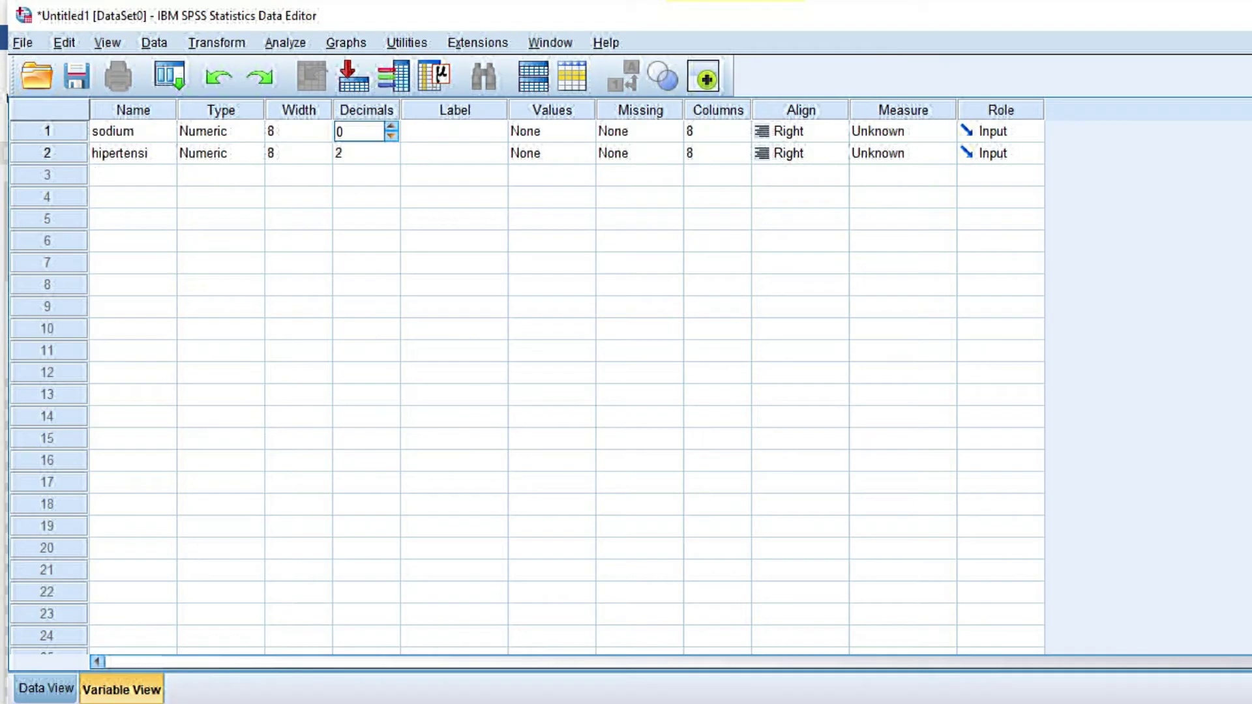
left_click(391, 158)
left_click(392, 158)
left_click(392, 157)
Step: Label the sodium variable "asupan sodium" and the hipertensi variable "hepertensi"
left_click(454, 131)
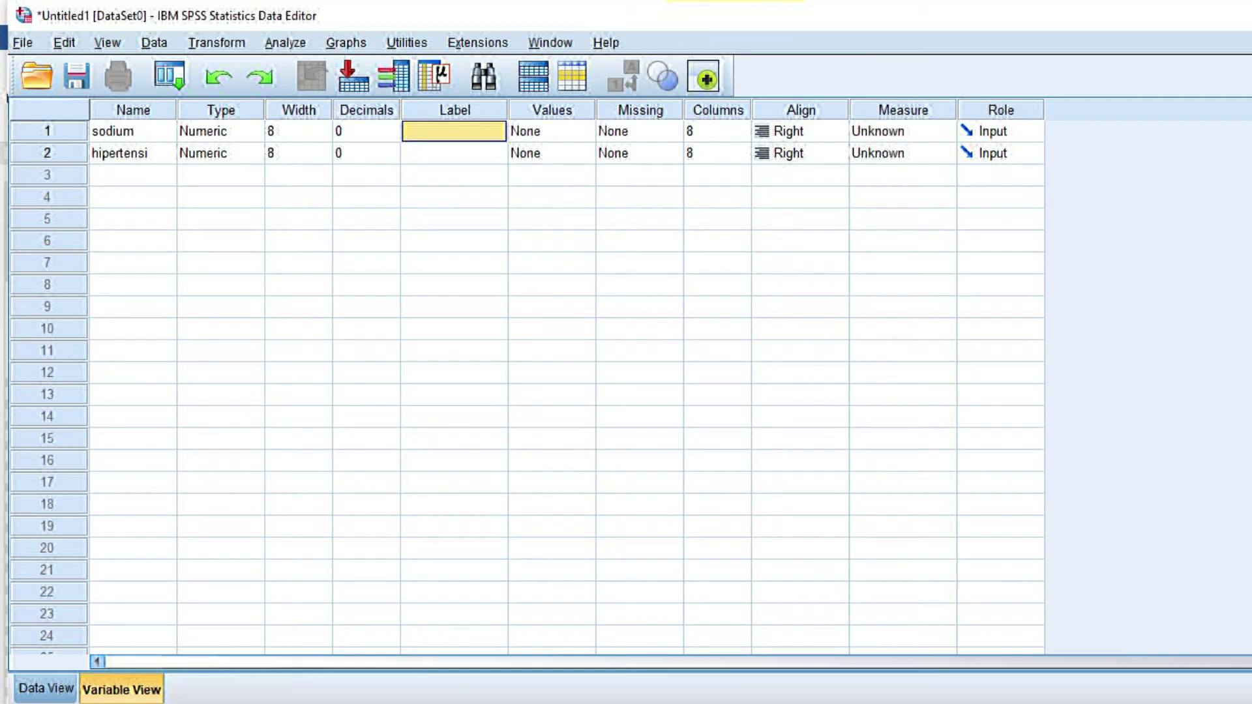
type("asupa")
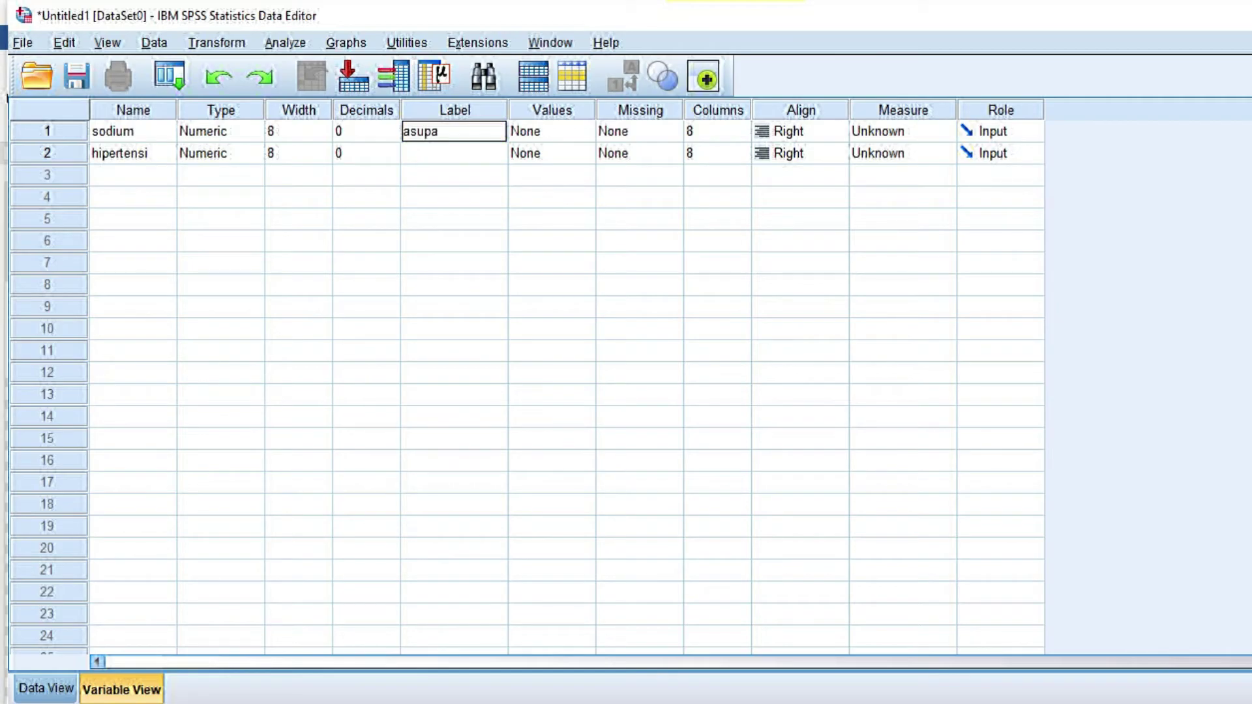
type("n sodium")
key("Return")
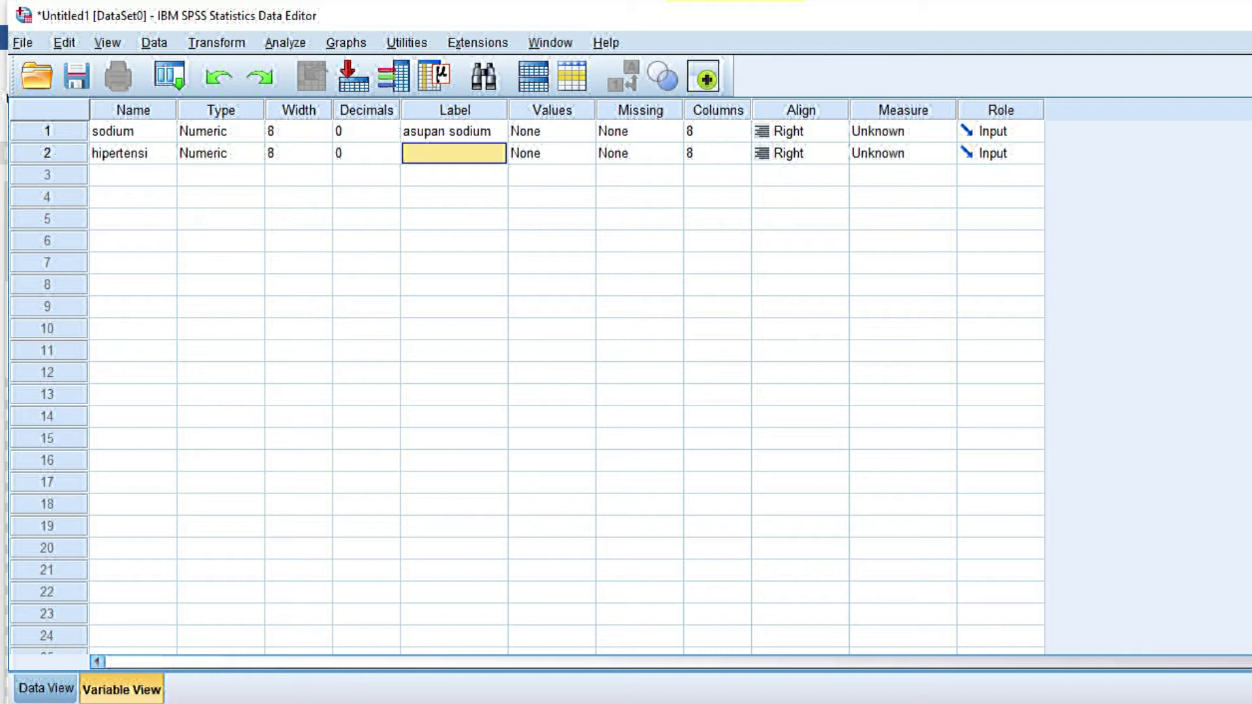
type("hepertensi")
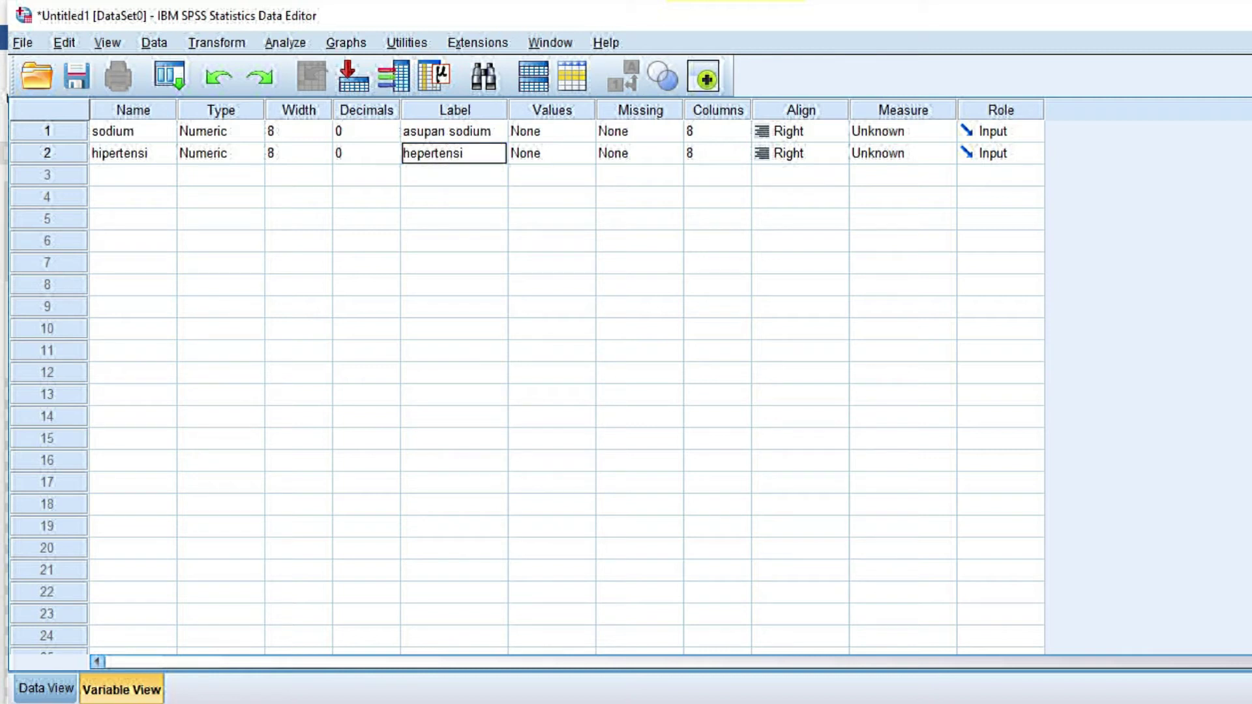
Step: Check the sodium and blood pressure code definitions in the MASTER TABEL document in Word, and return to SPSS
left_click(542, 131)
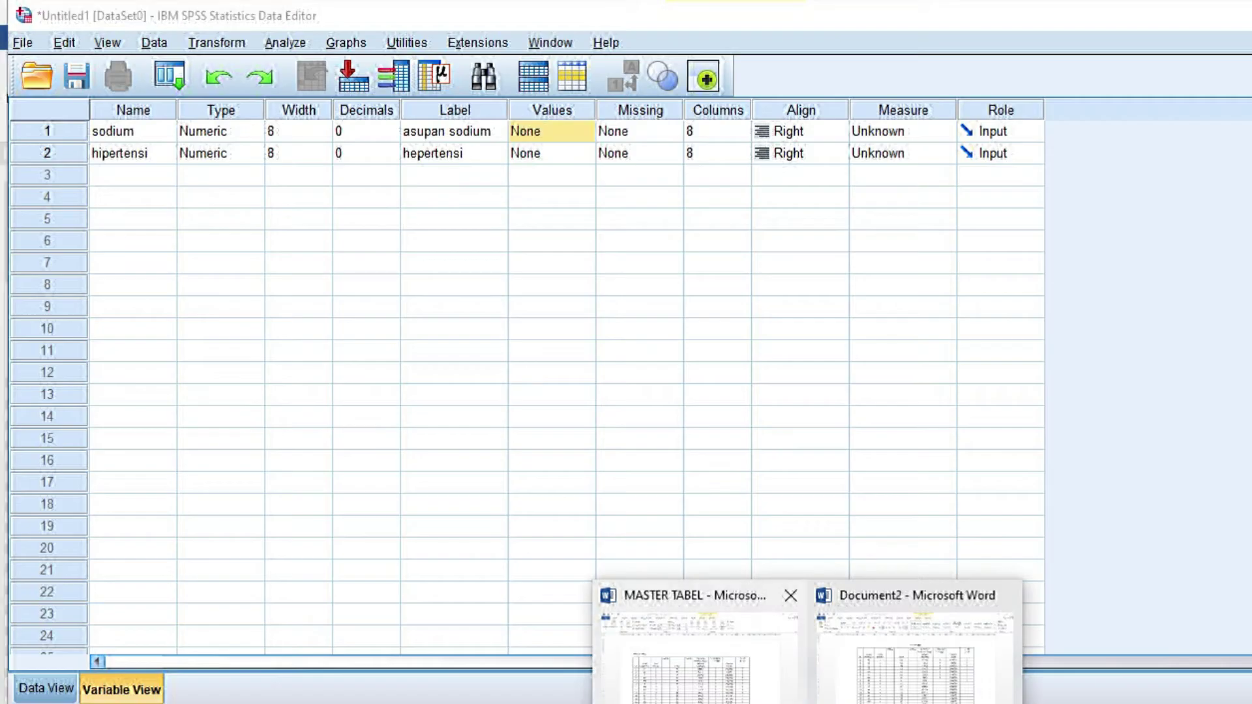
left_click(699, 643)
left_click_drag(821, 338, 754, 319)
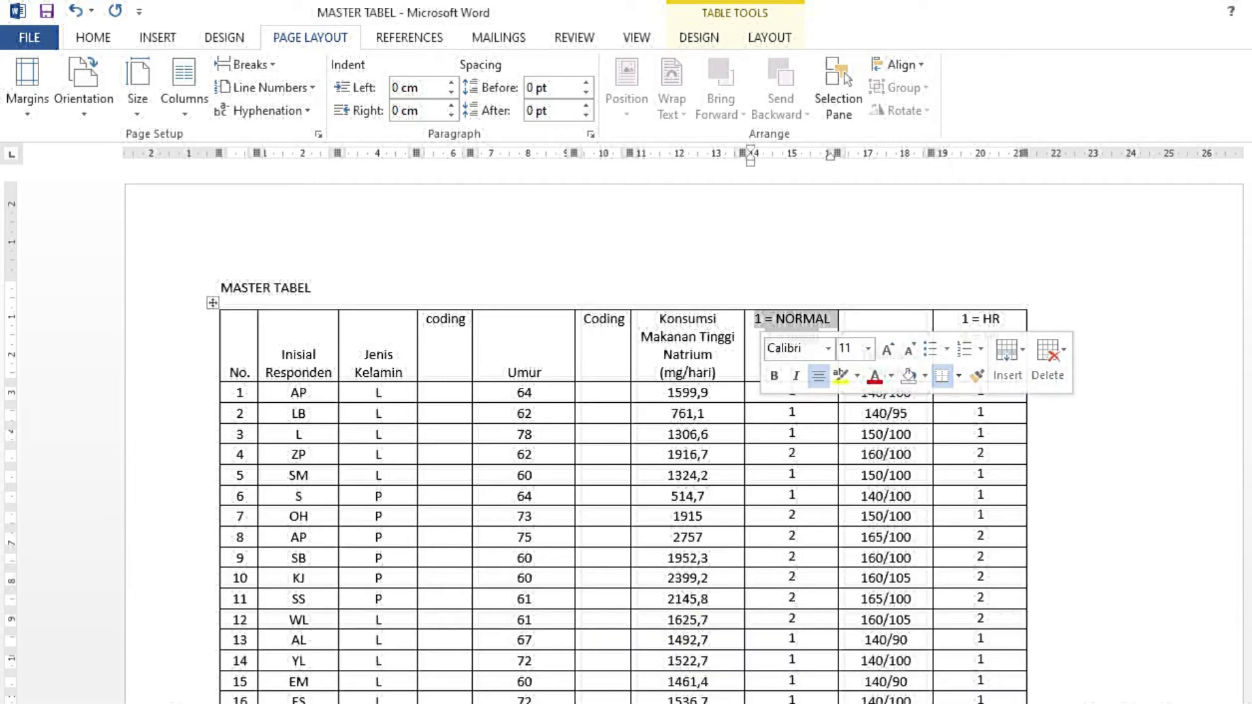
left_click(1001, 320)
left_click_drag(1001, 320, 961, 319)
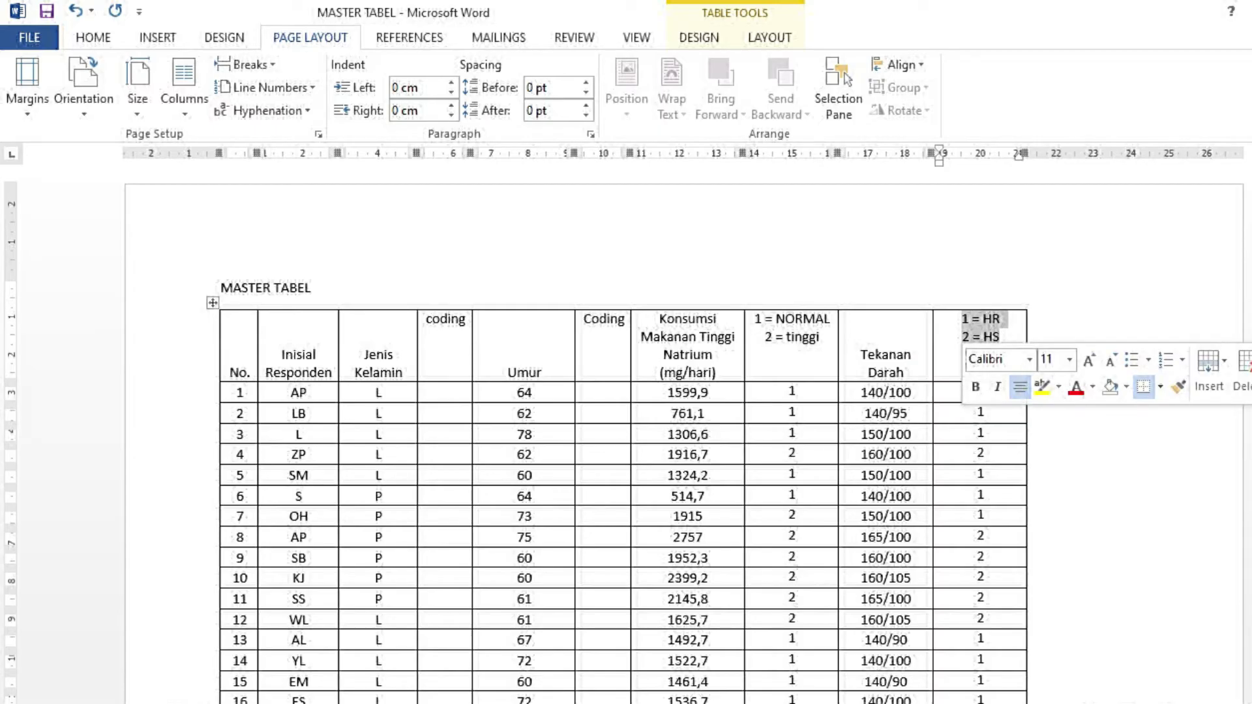
left_click(1000, 337)
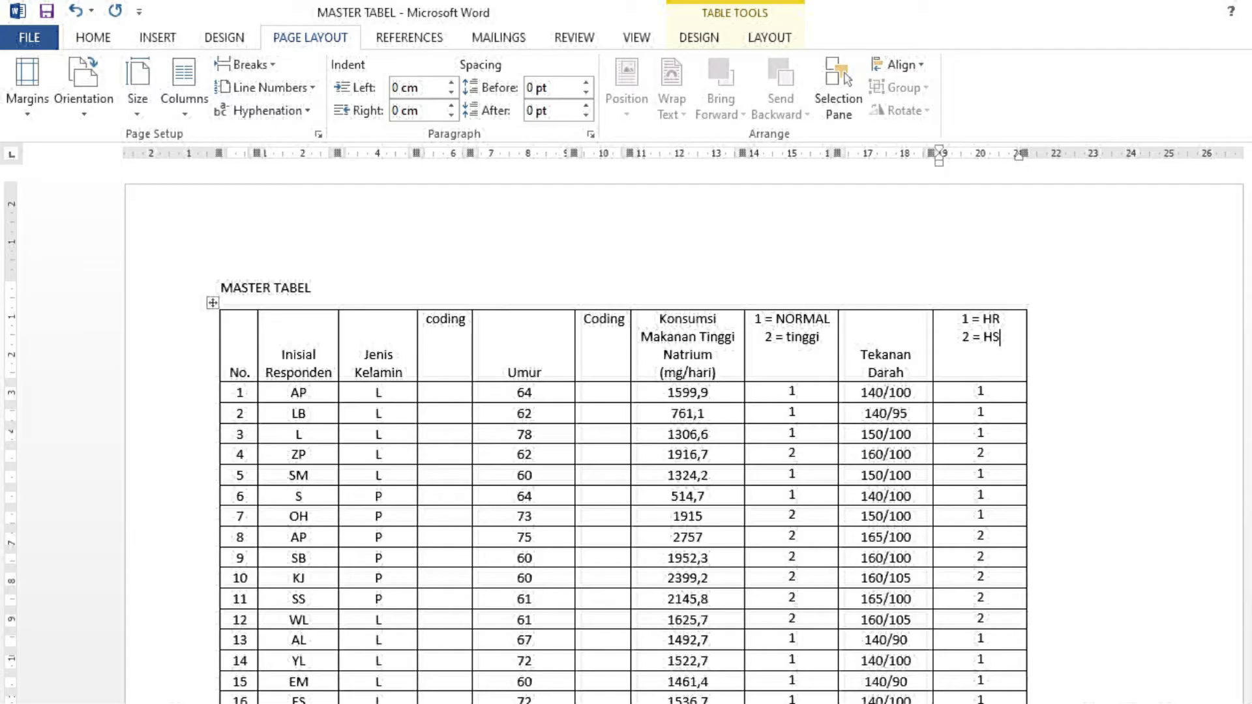
mouse_move(905, 703)
left_click(906, 671)
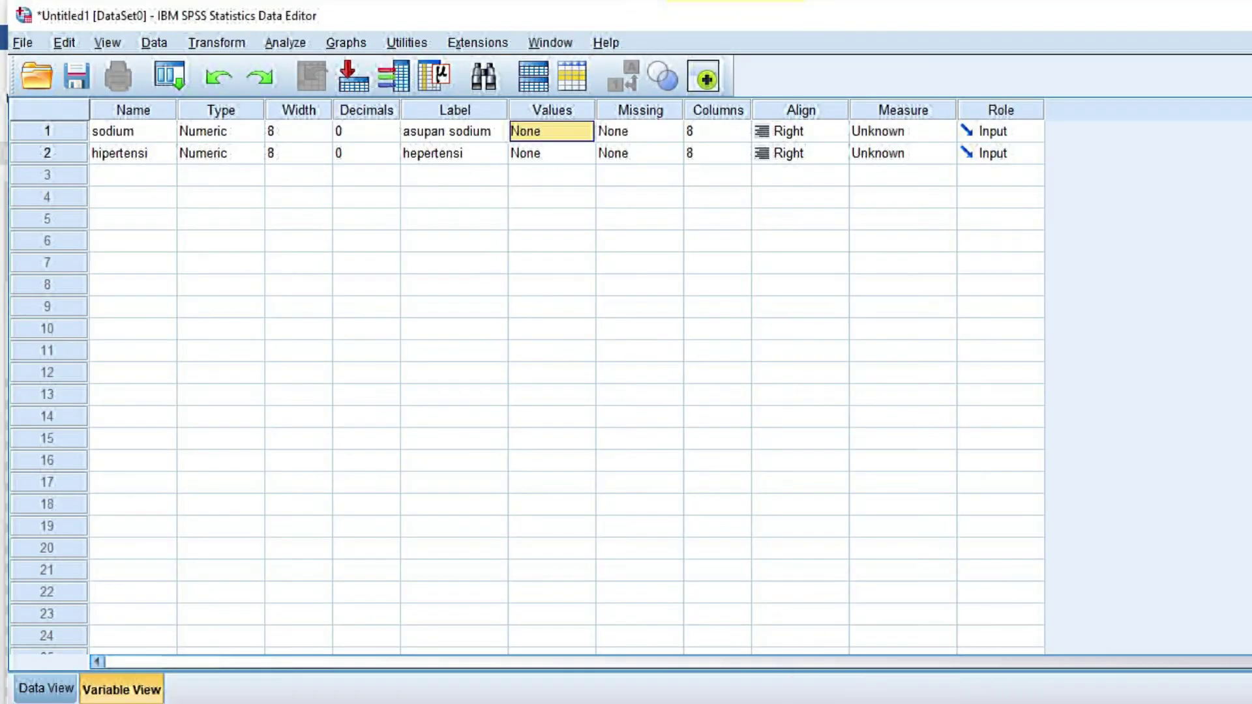
Step: Add the value label 1 = "normal" to the sodium variable
left_click(551, 131)
left_click(586, 132)
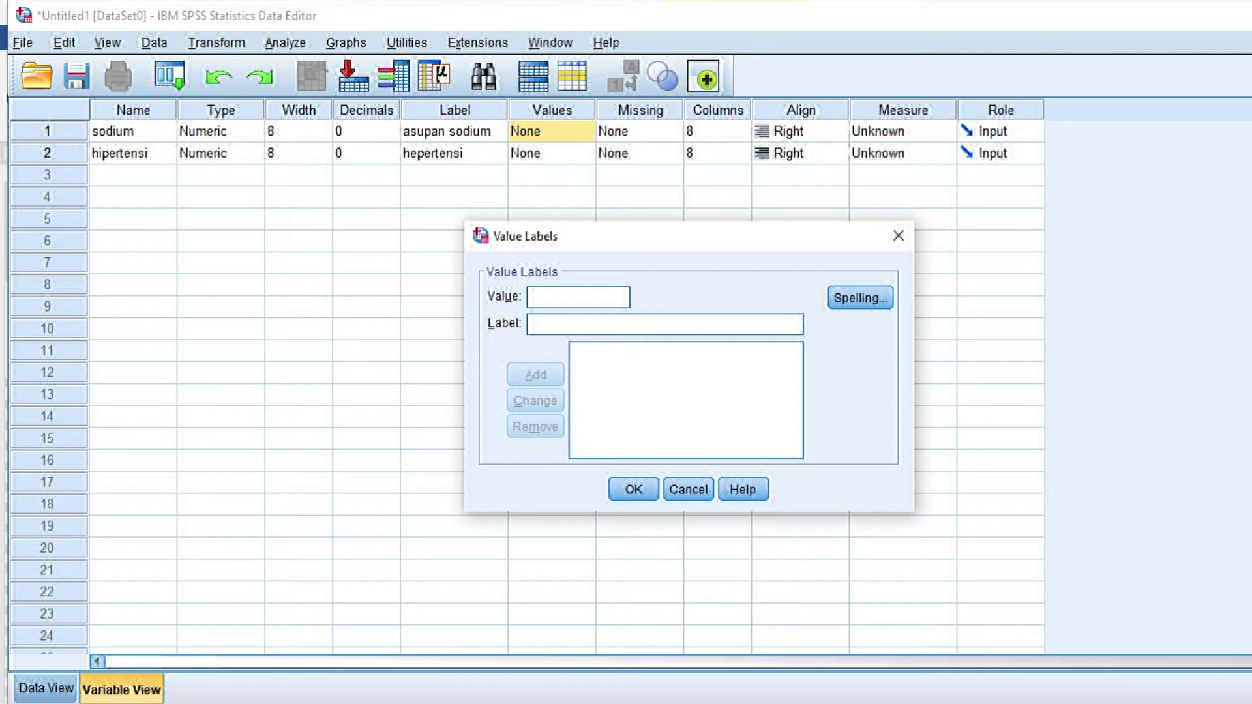
type("1")
left_click(530, 325)
type("no")
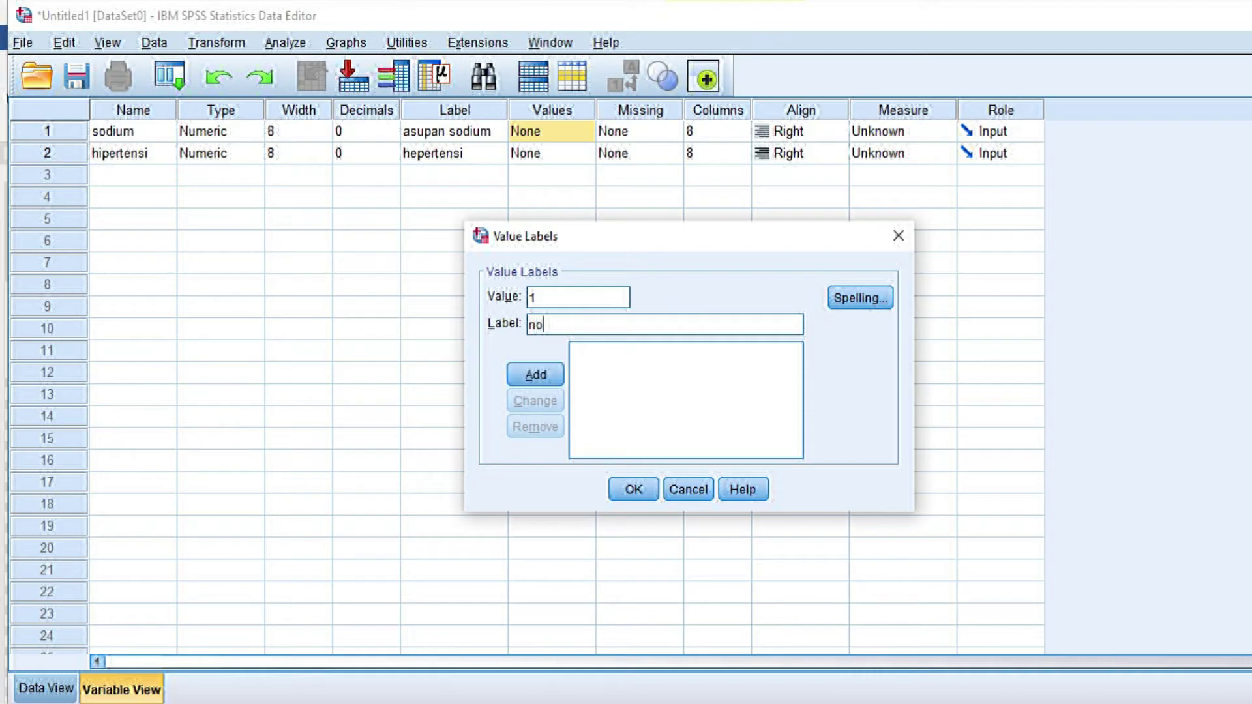
type("rmal")
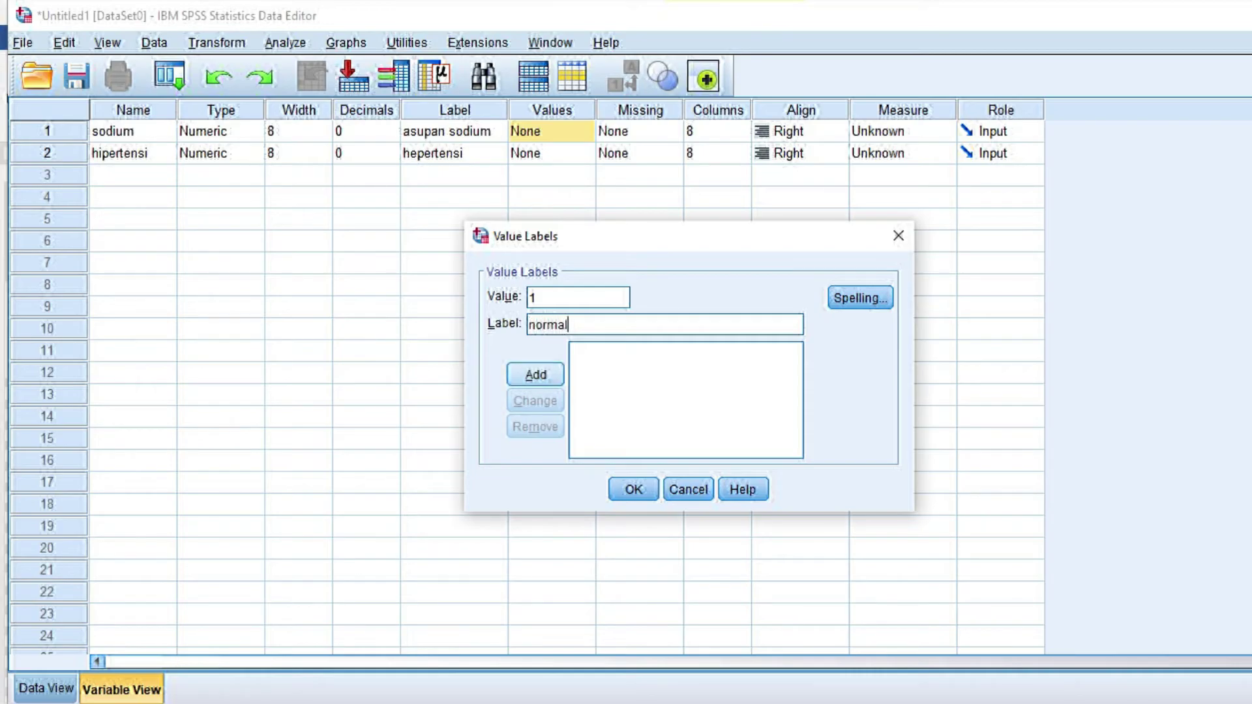
key("Return")
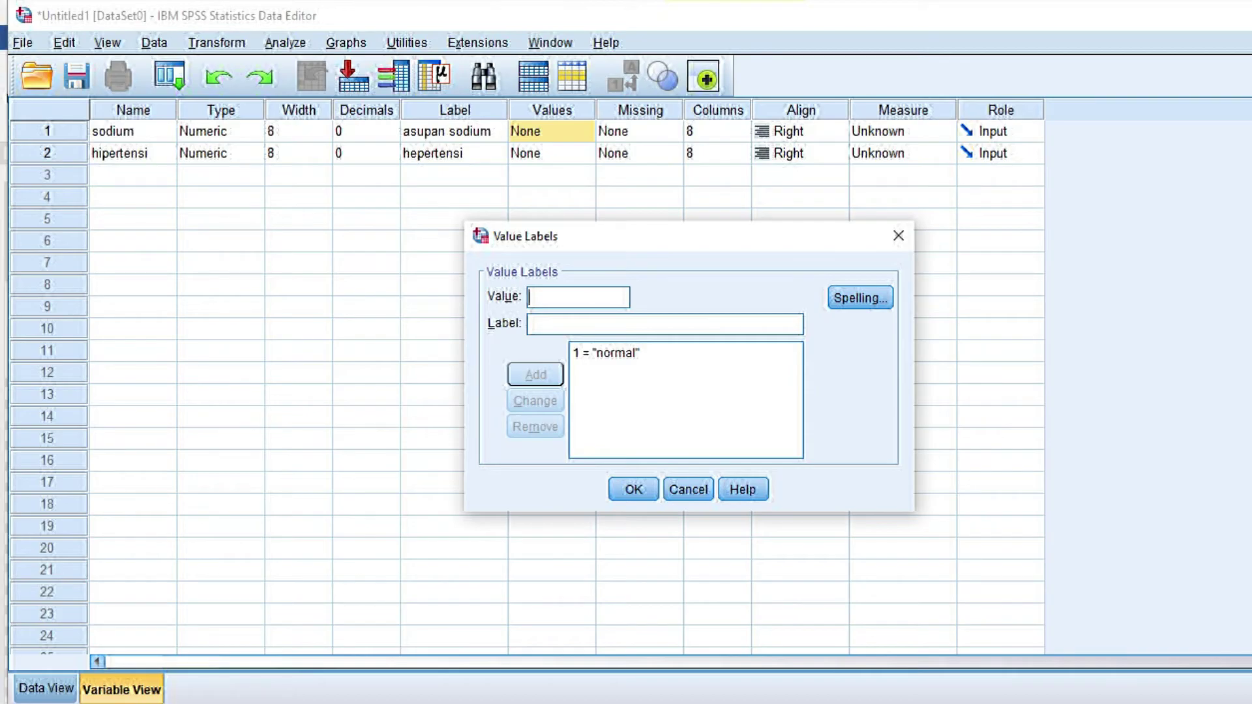
Step: Add the value label 2 = "tinggi" to the sodium variable and accept its value labels
type("2")
left_click(529, 324)
type("tinggi")
key("Return")
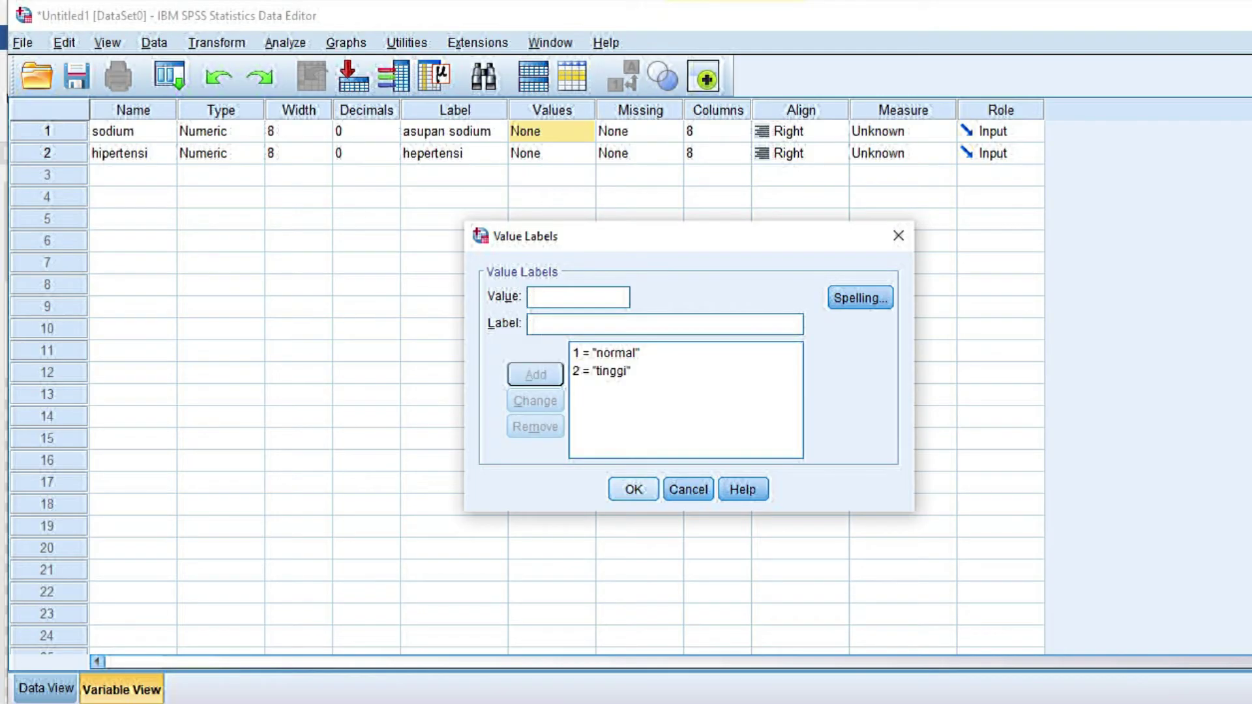
key("Return")
Step: Add the value label 1 = "hipertensi ringan" to the hipertensi variable
left_click(551, 152)
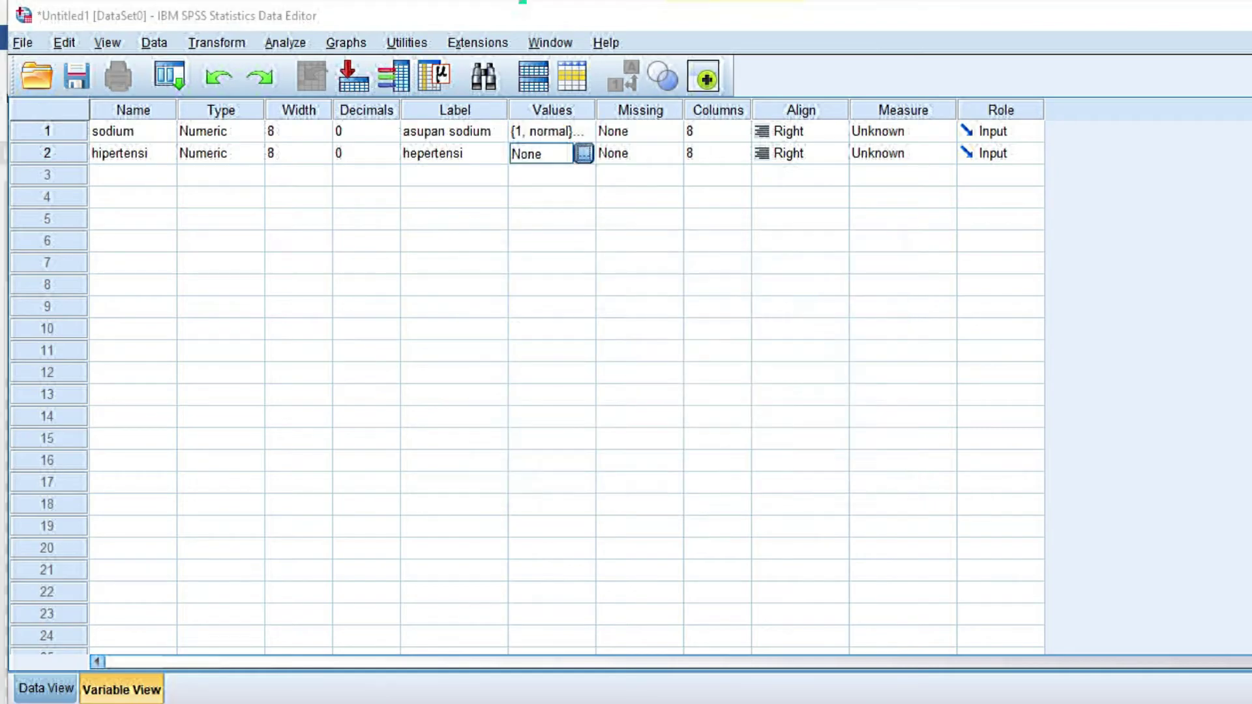
left_click(583, 153)
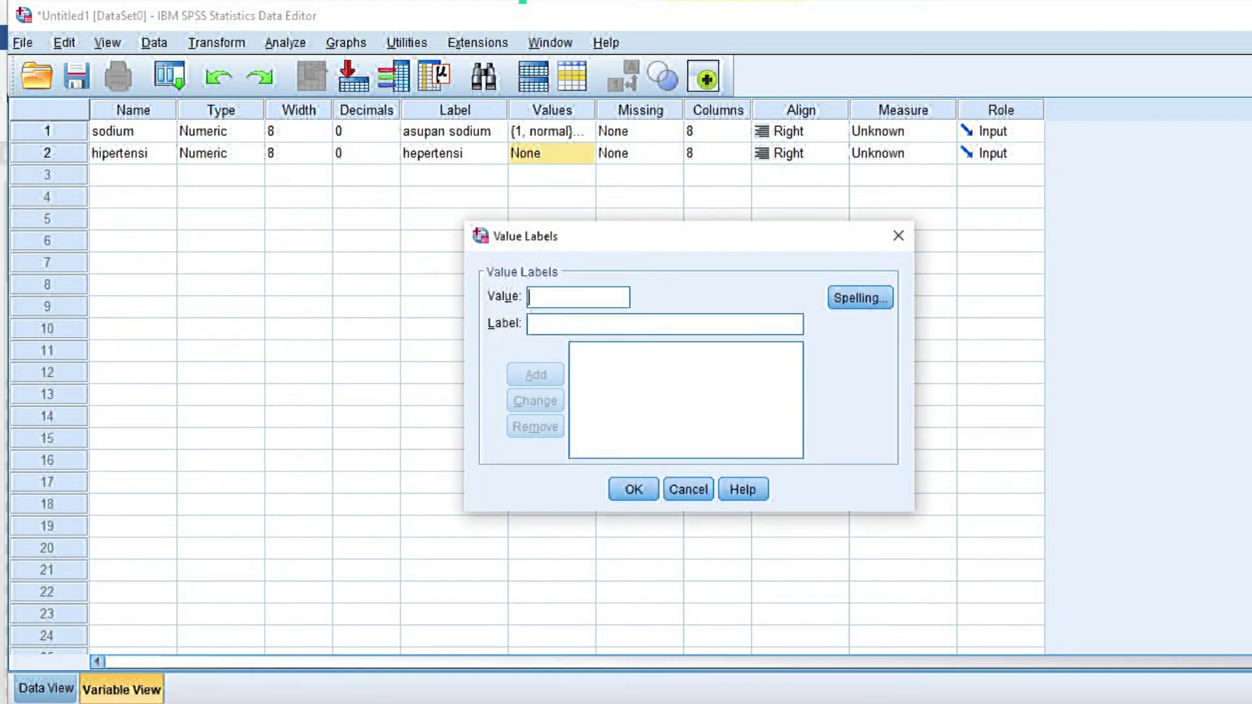
type("1")
left_click(529, 324)
type("hiperten")
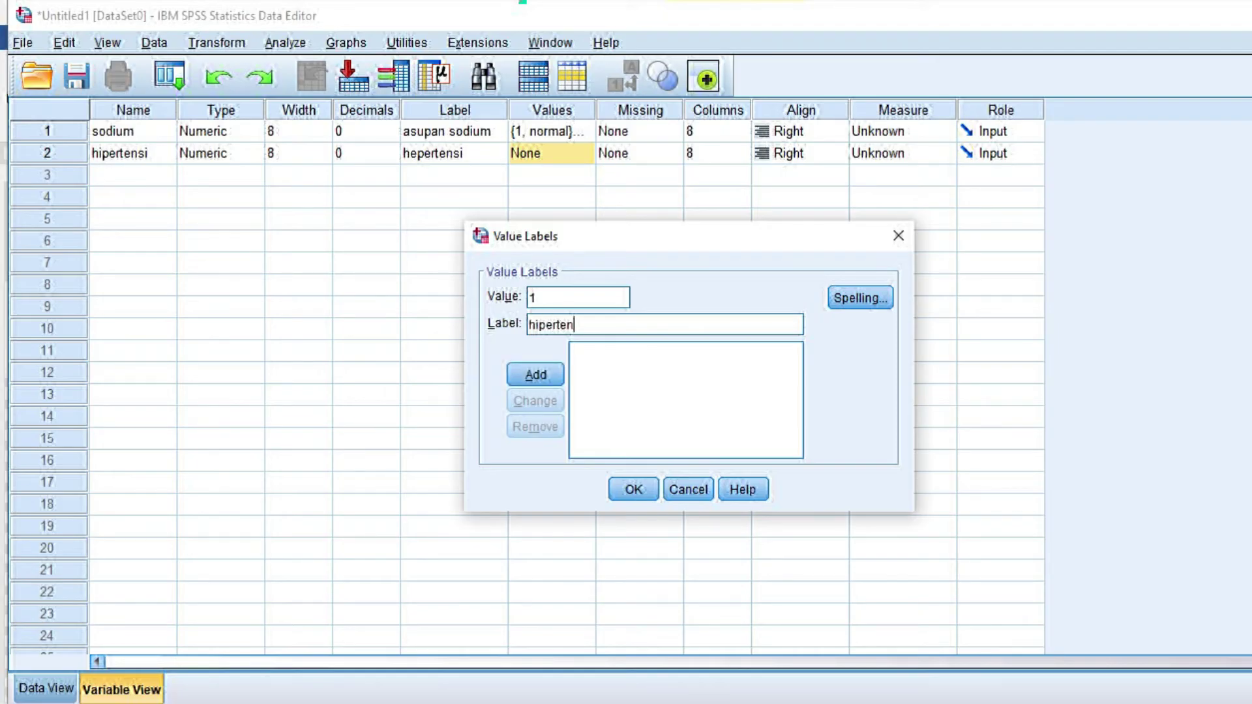
type("si ringan")
key("Return")
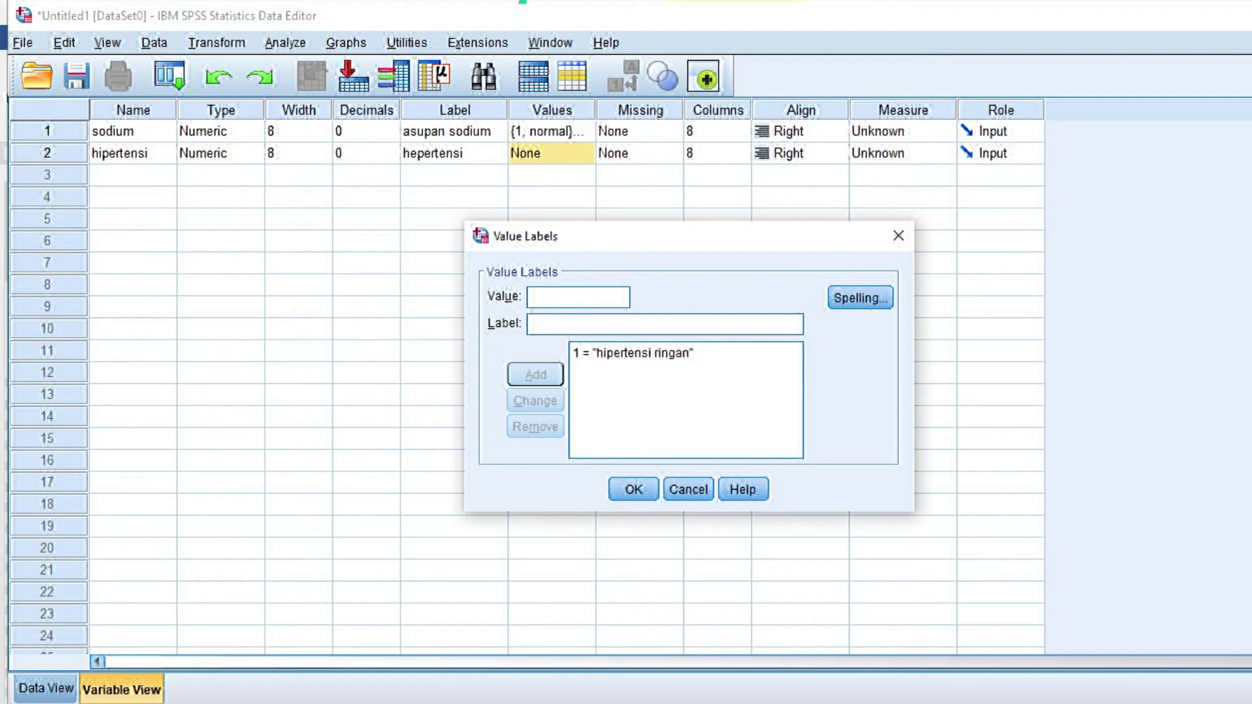
Step: Add the value label 2 = "hipertensi sedang" to the hipertensi variable and accept its value labels
type("2")
key("Tab")
type("hipertensi sed")
type("ang")
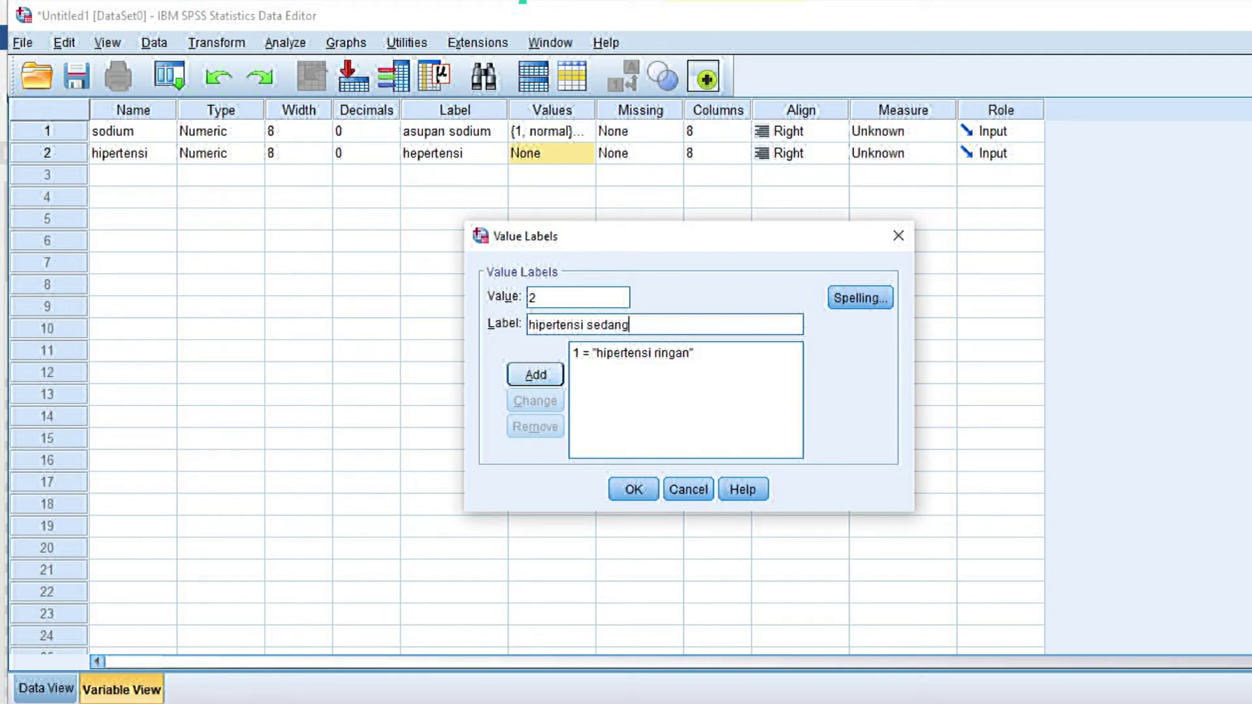
key("Return")
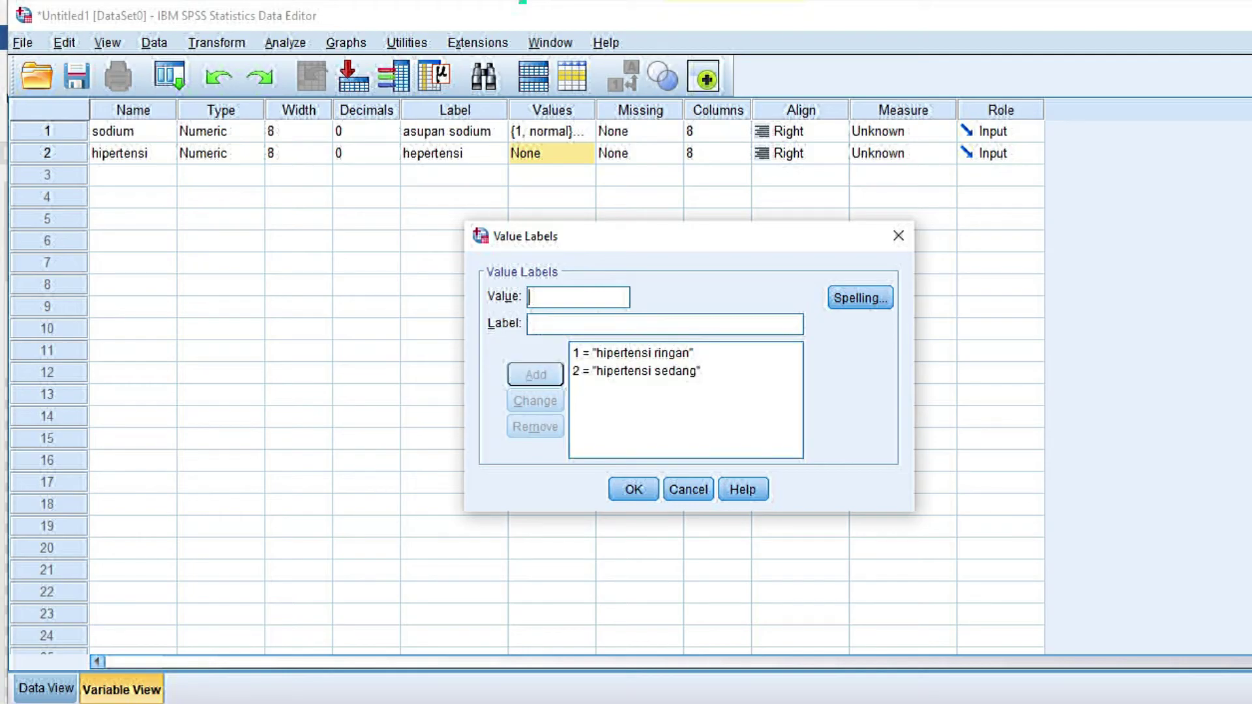
key("Return")
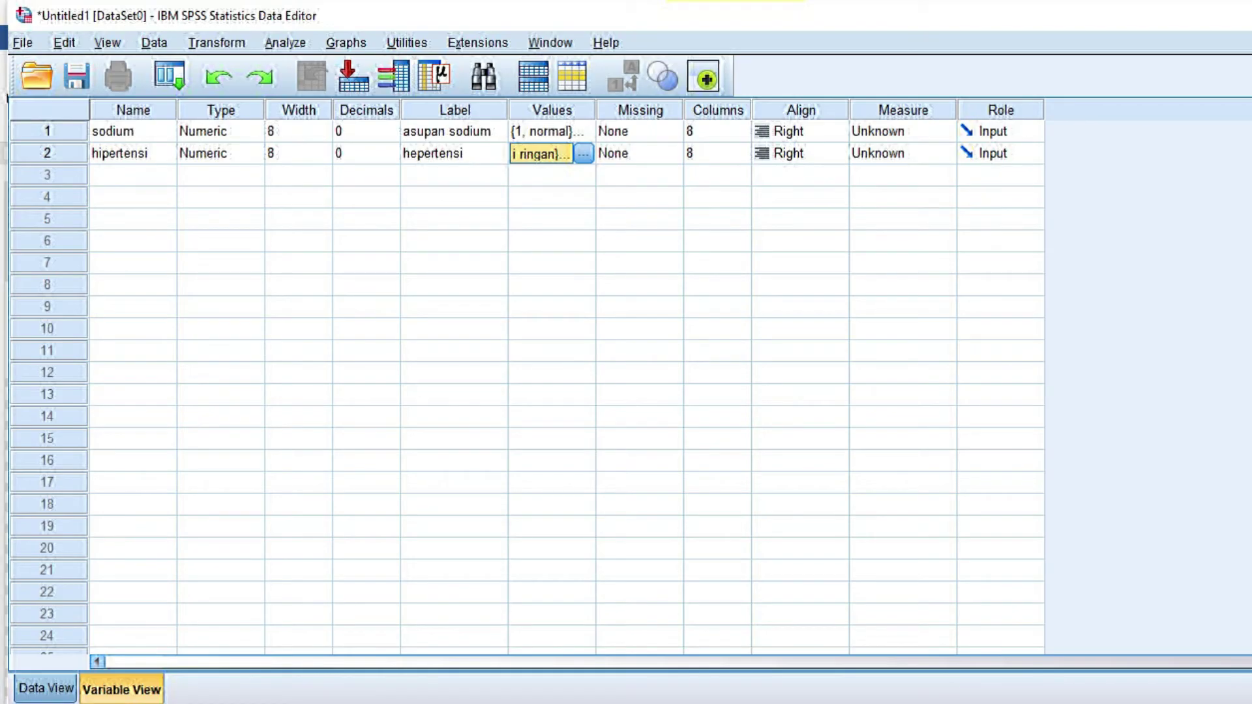
Step: Fill the sodium data column from case 1 with all respondents' normal/tinggi codes copied from the MASTER TABEL document in Word
left_click(46, 689)
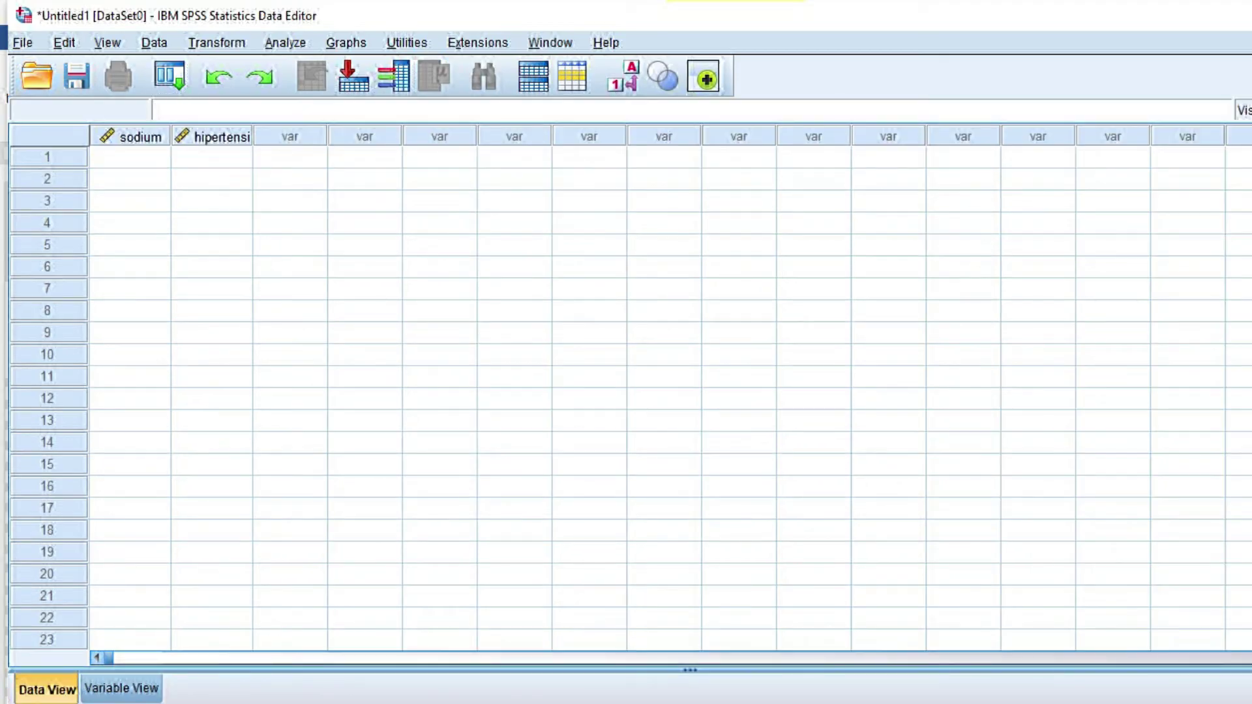
left_click(129, 157)
left_click(211, 157)
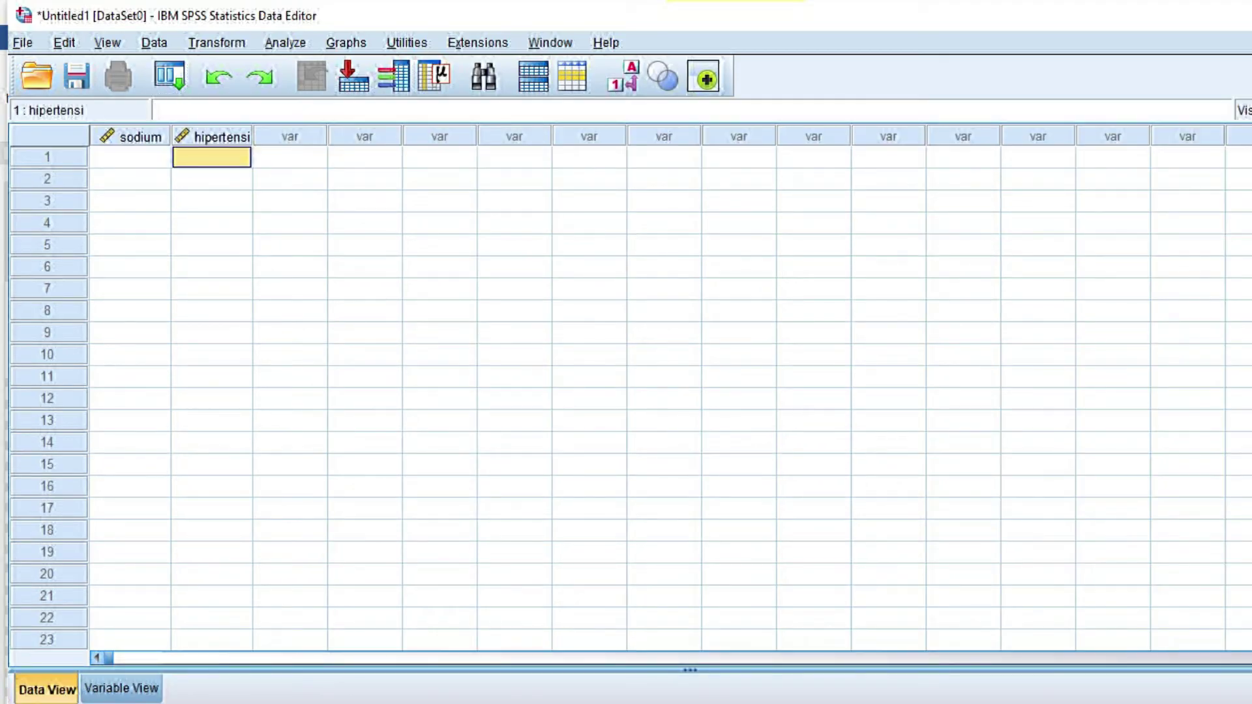
left_click(130, 157)
mouse_move(808, 703)
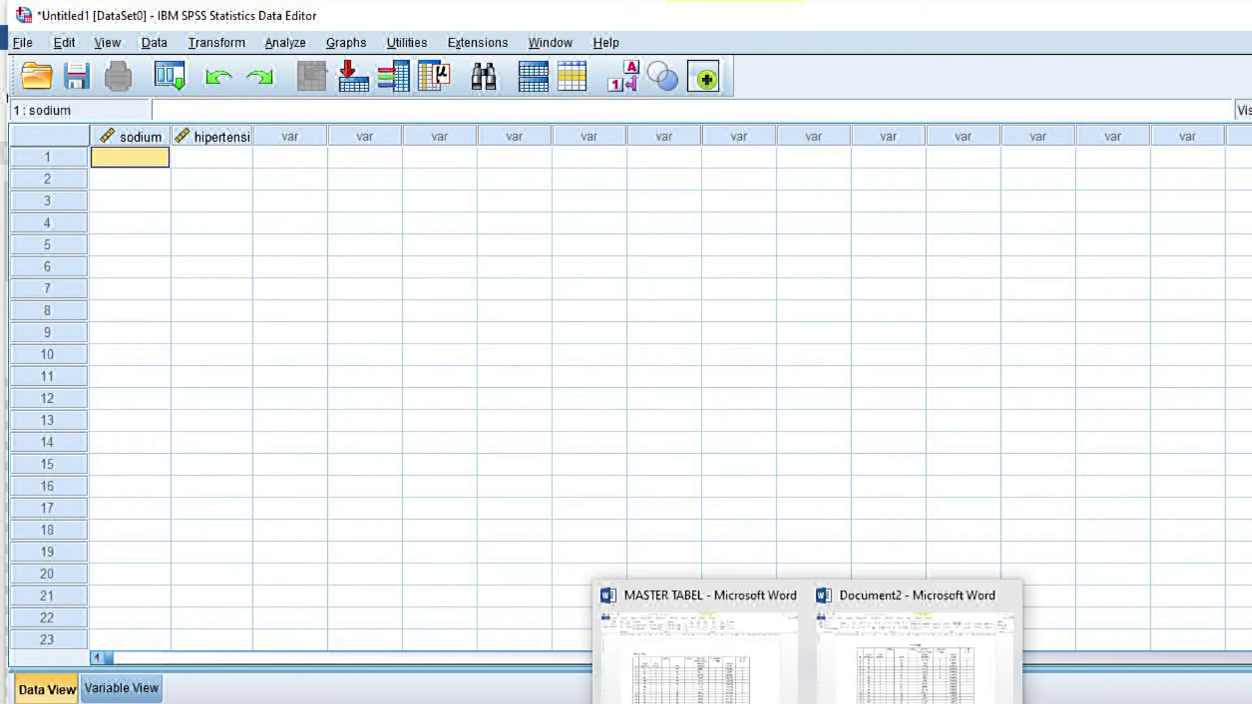
left_click(698, 646)
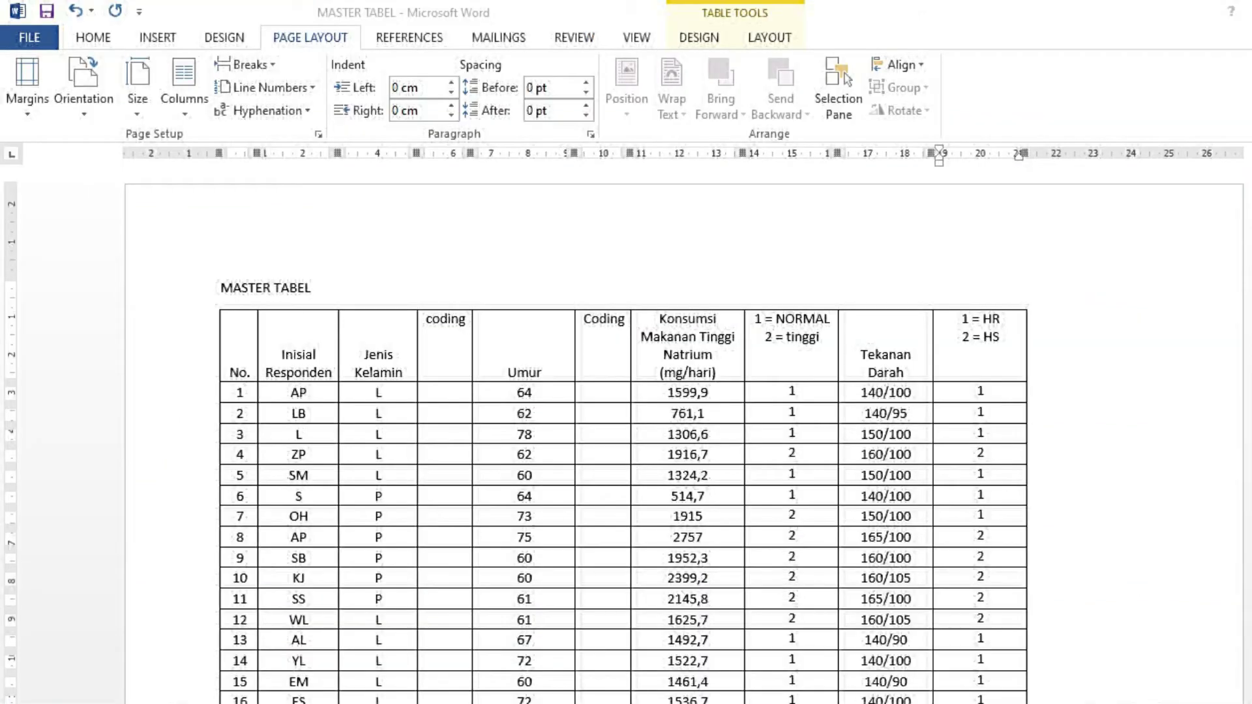
left_click(787, 392)
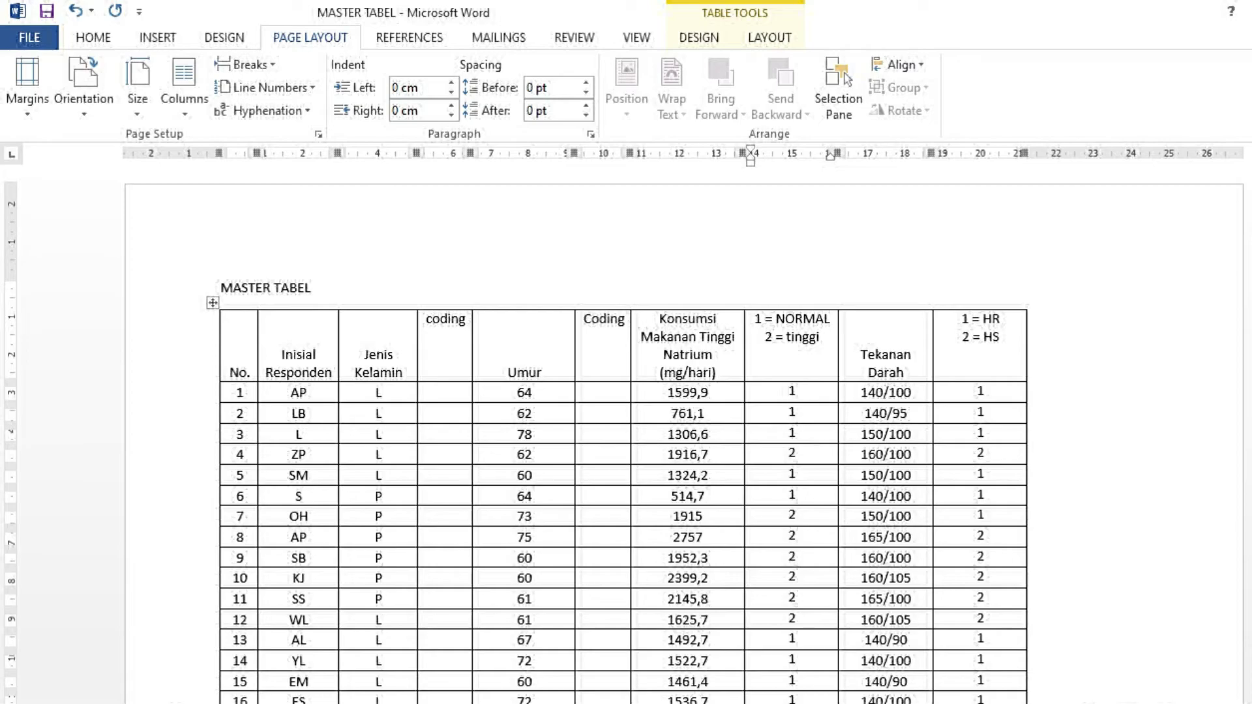
scroll(617, 431, "down", 6)
scroll(792, 431, "down", 11)
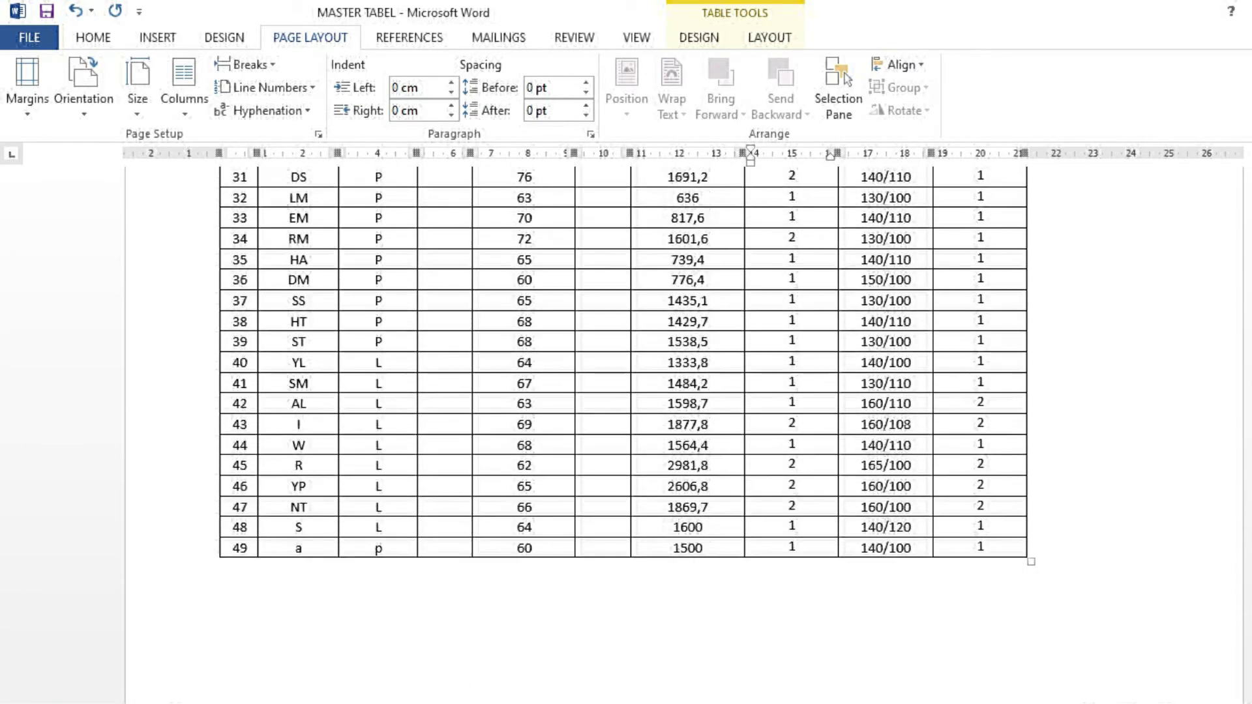
left_click(792, 497, "shift")
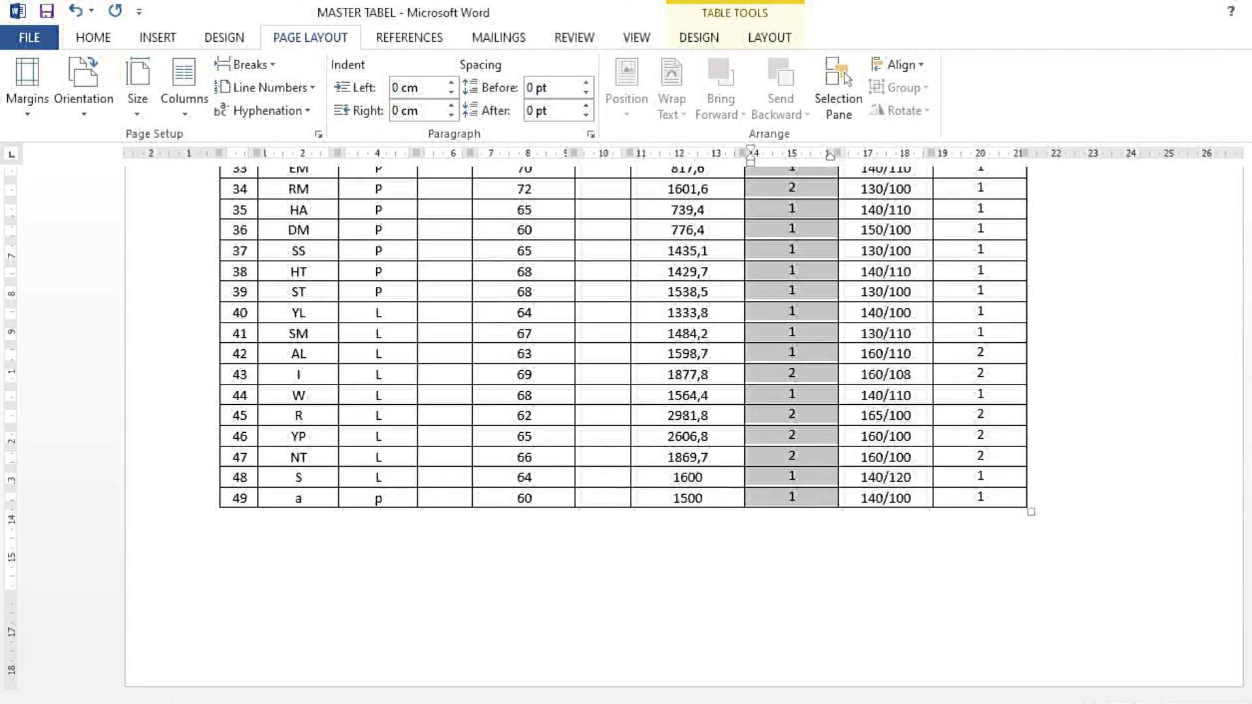
key("alt+Tab")
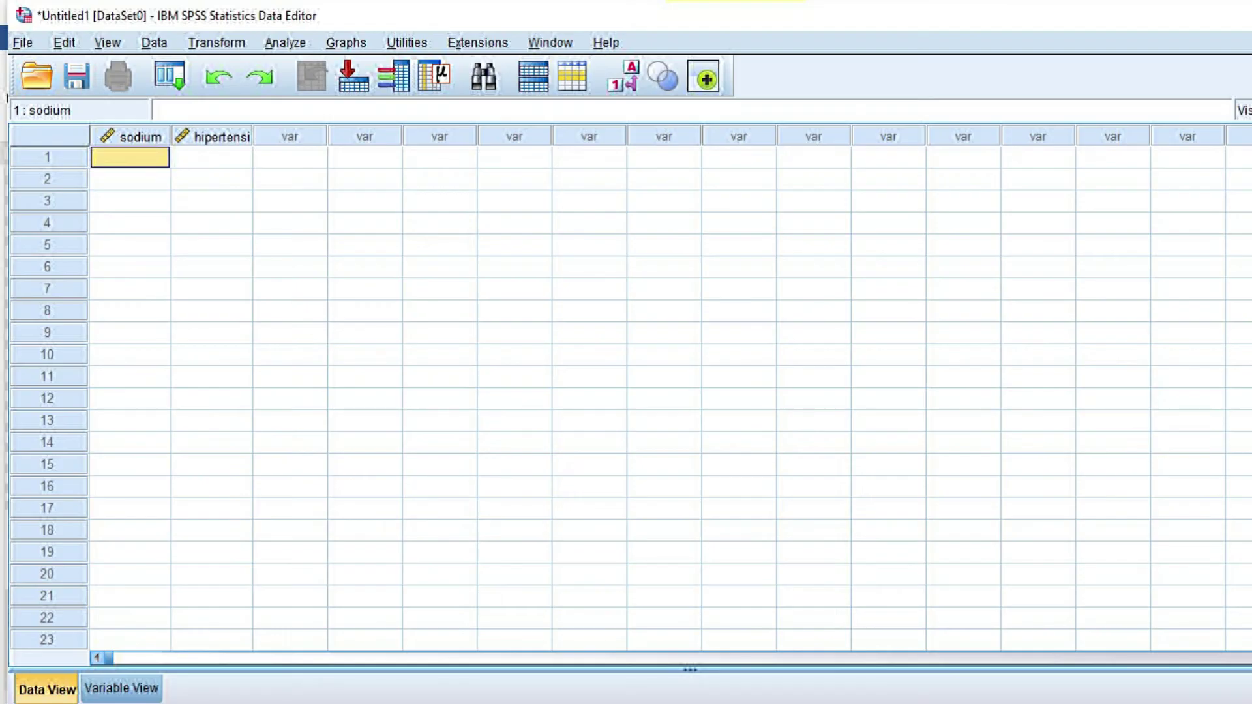
key("ctrl+v")
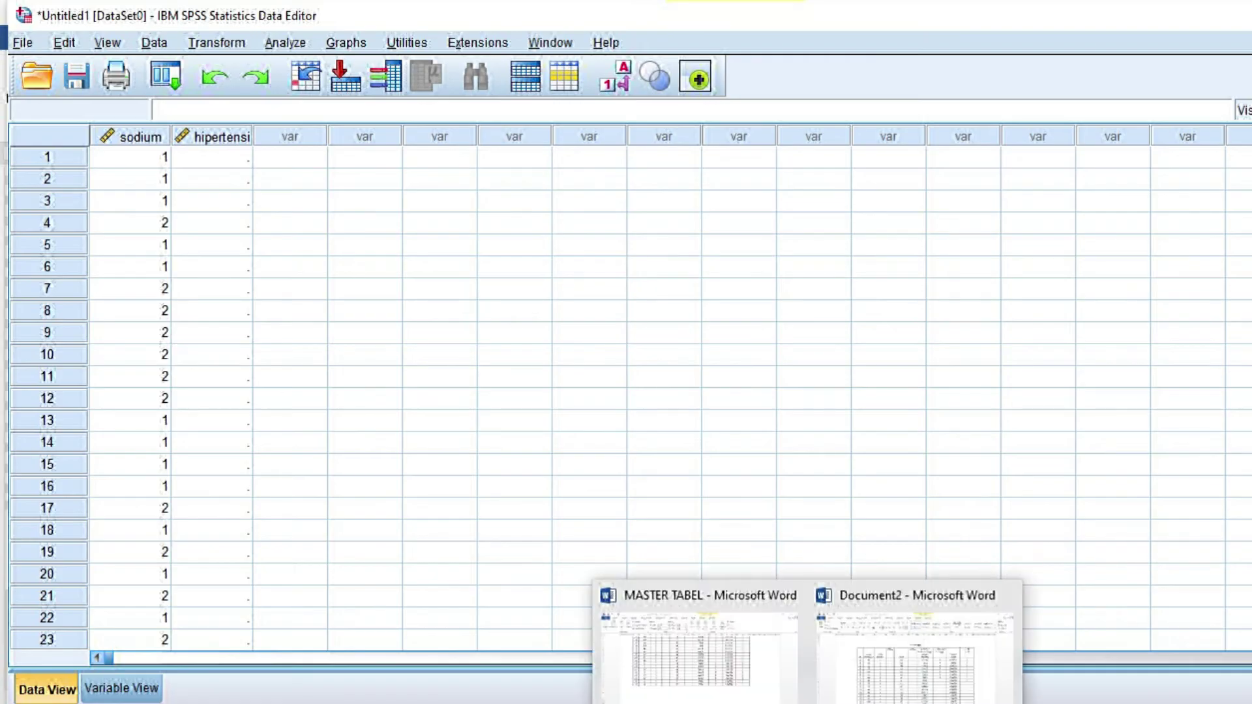
Step: Fill the hipertensi data column from case 1 with all respondents' HR/HS codes copied from the MASTER TABEL document in Word
left_click(698, 646)
scroll(623, 431, "up", 15)
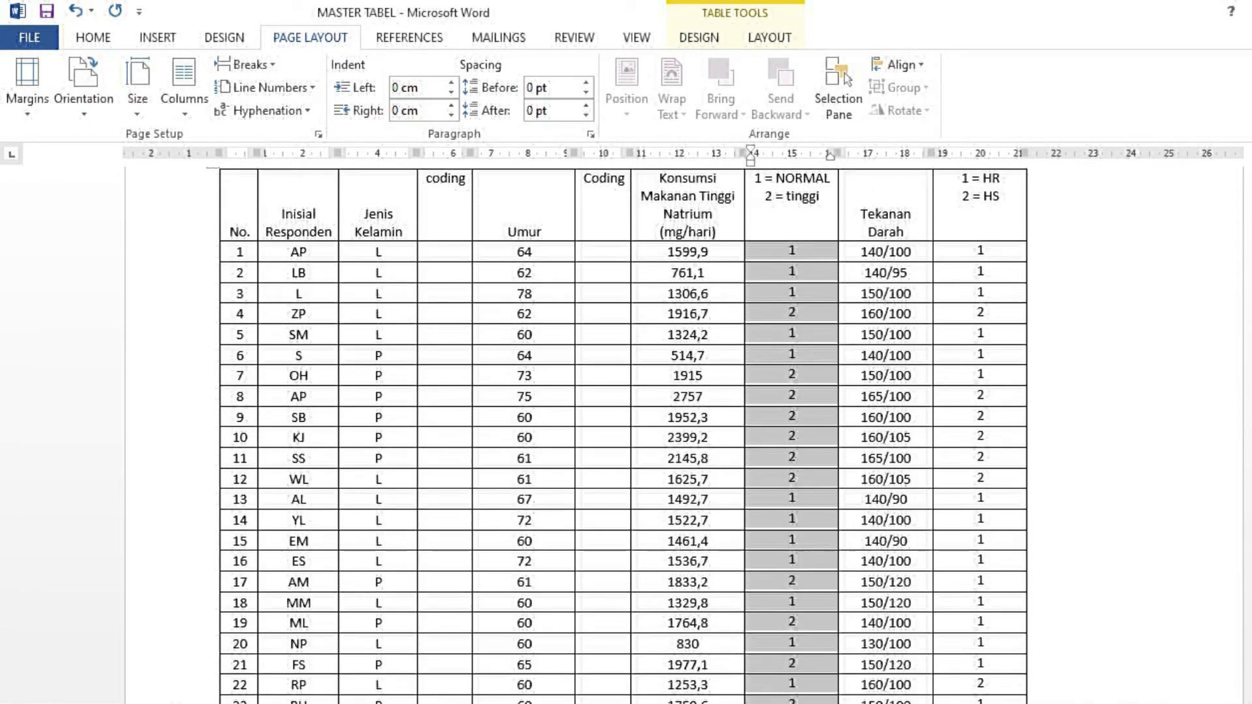
left_click(980, 344)
scroll(623, 431, "down", 15)
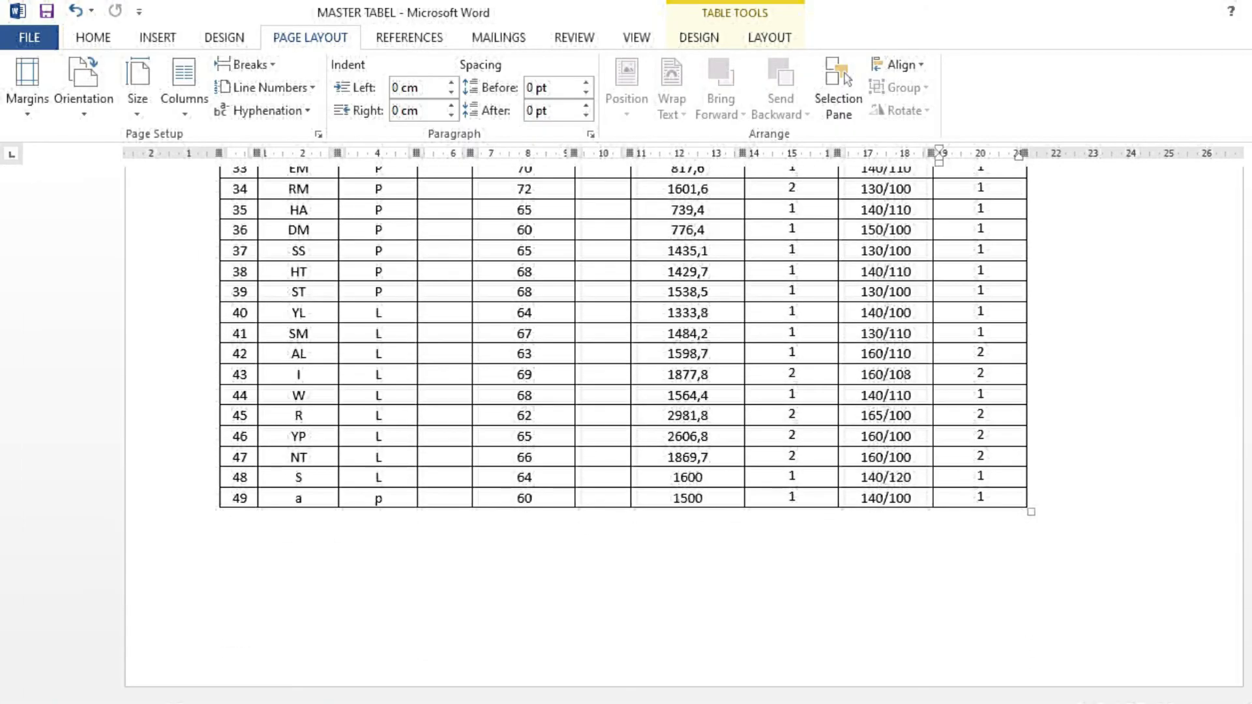
left_click(980, 497, "shift")
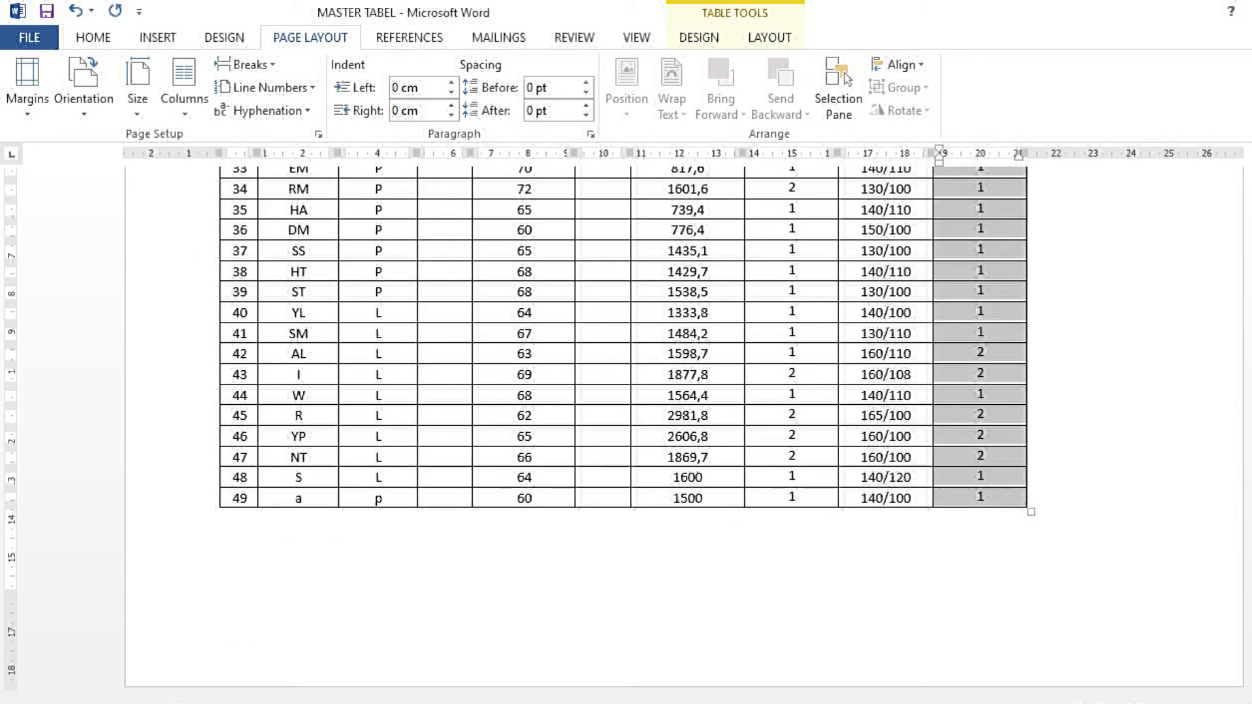
mouse_move(808, 703)
left_click(908, 698)
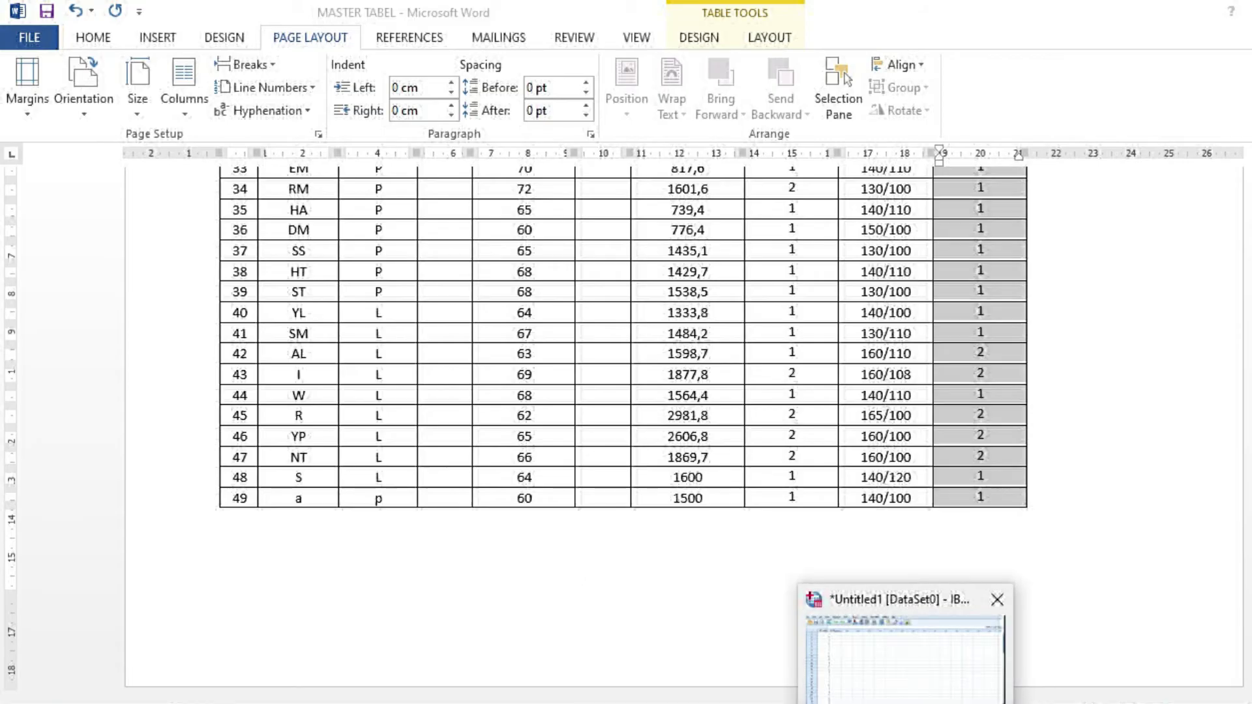
left_click(211, 156)
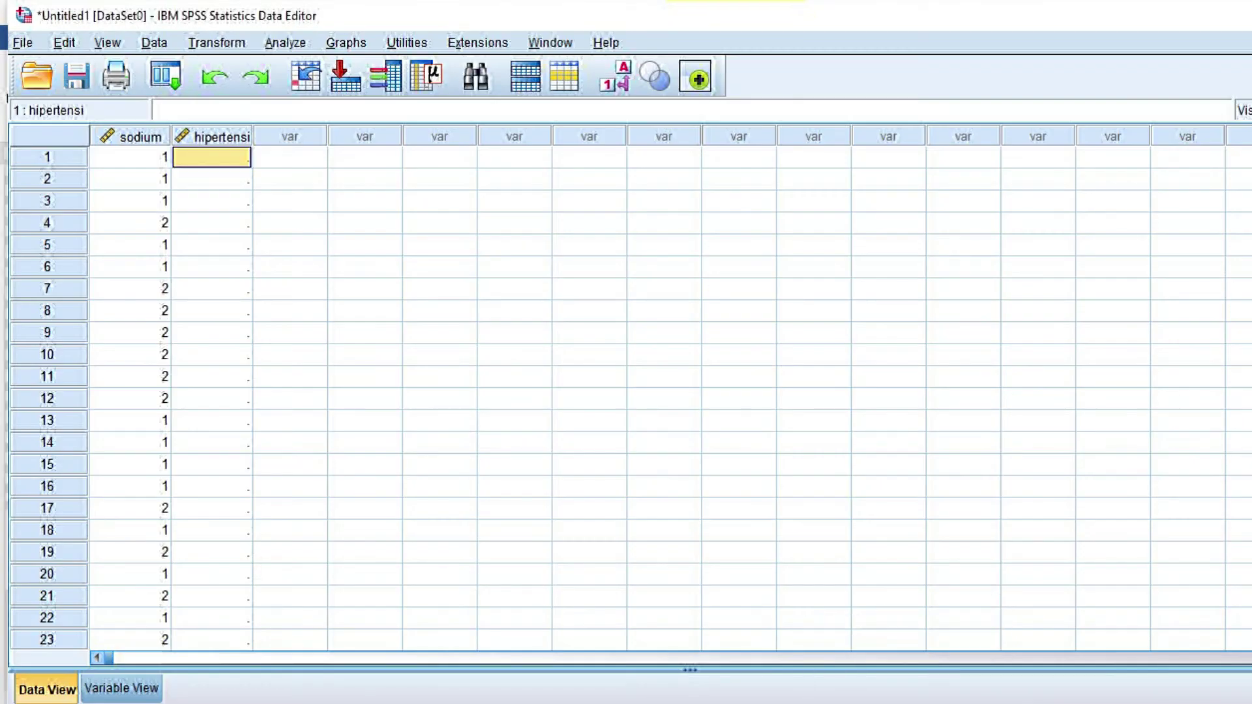
key("ctrl+v")
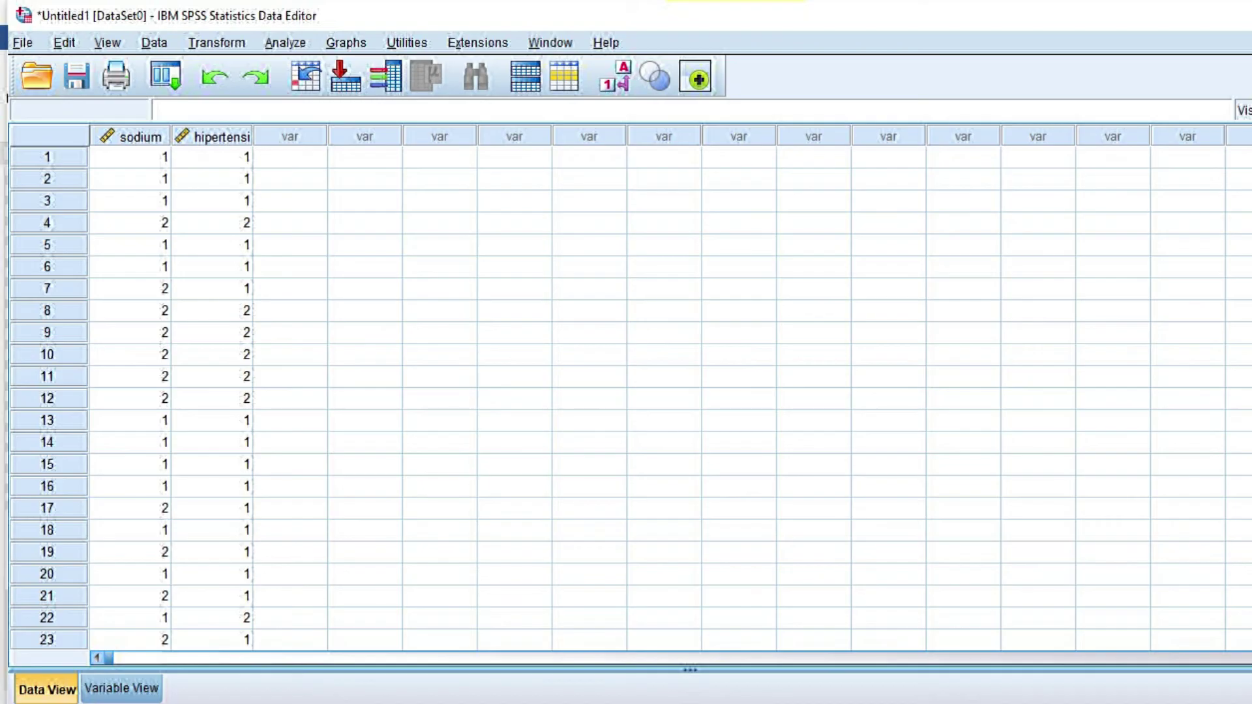
key("alt+a")
key("Down")
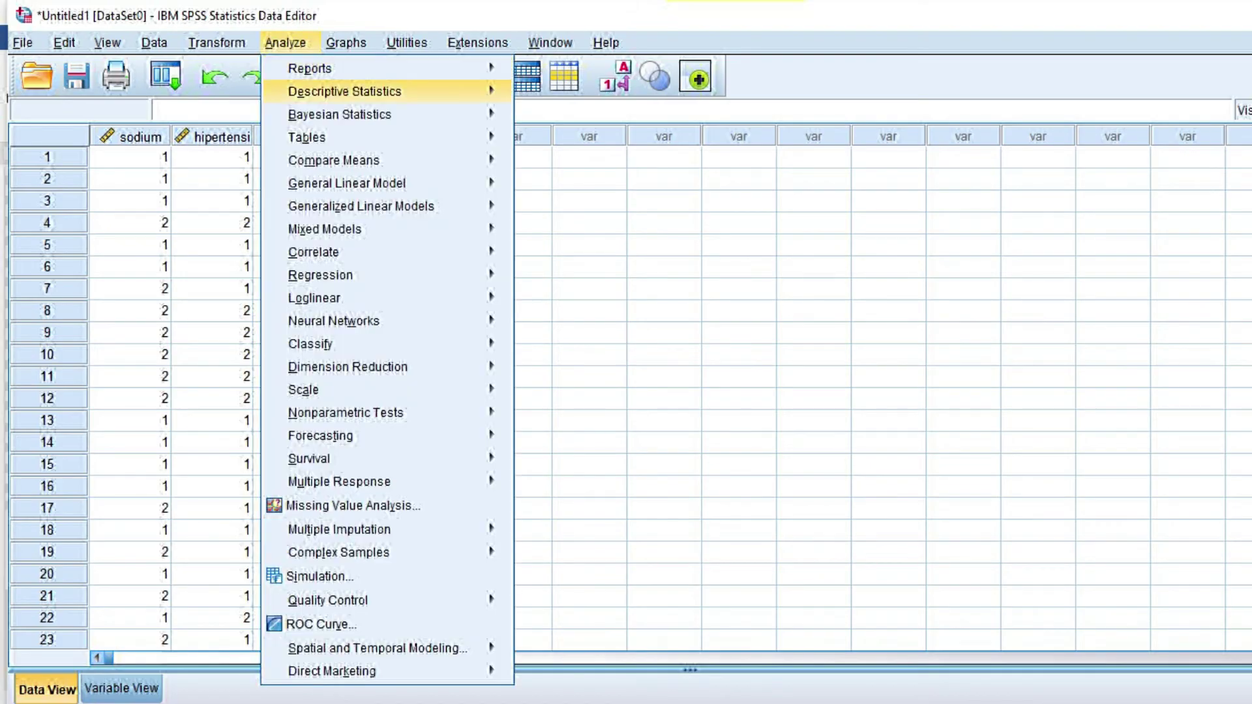
key("Right")
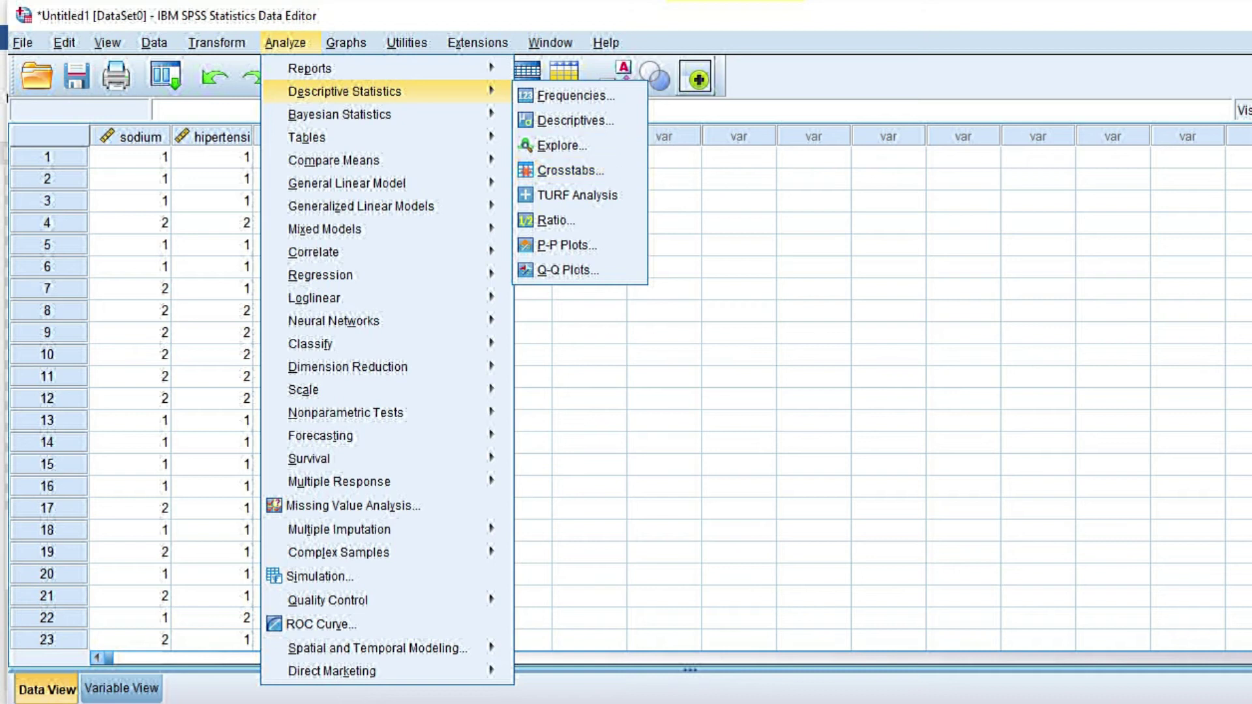
key("Escape")
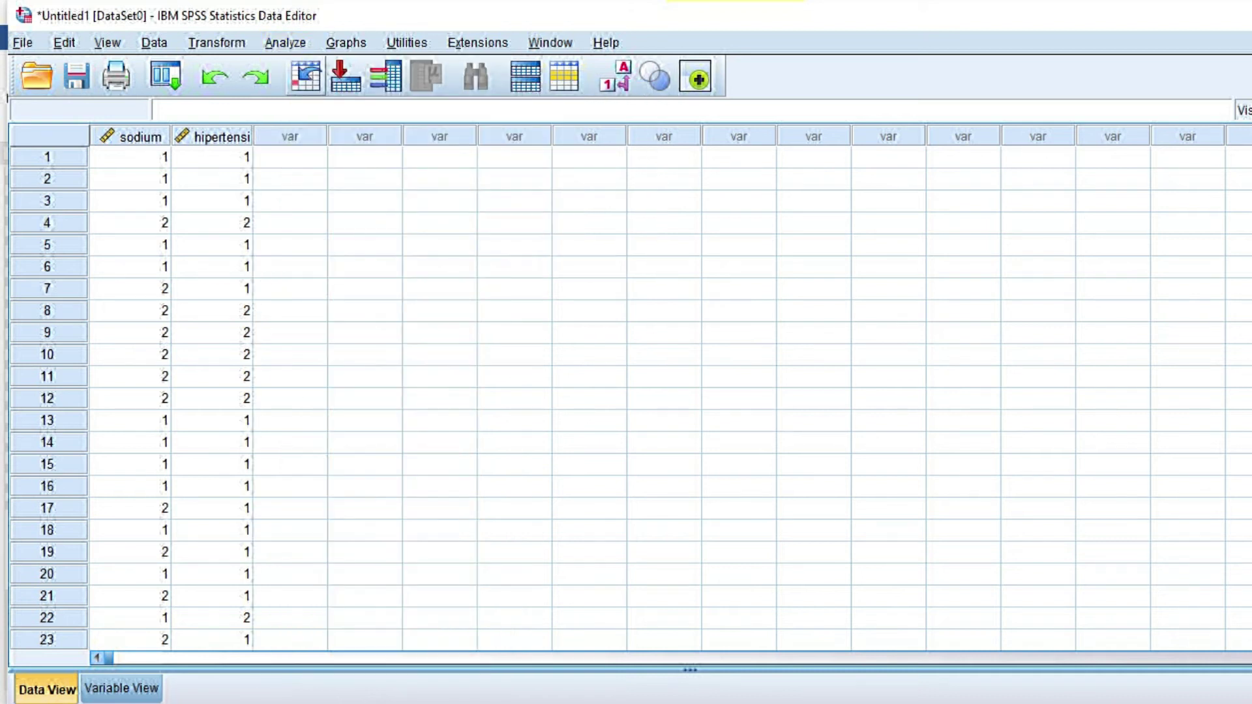
Step: Set up a Crosstabs analysis with asupan sodium as the row variable and hepertensi as the column variable
left_click(286, 43)
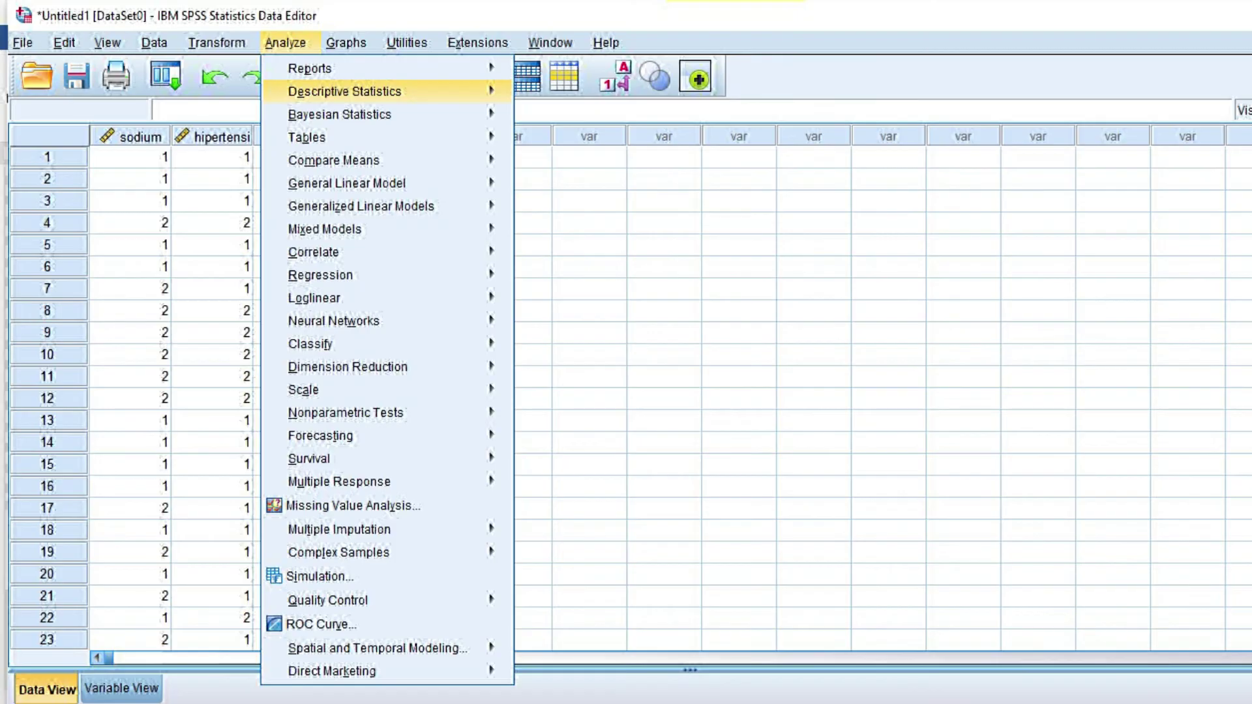
mouse_move(344, 92)
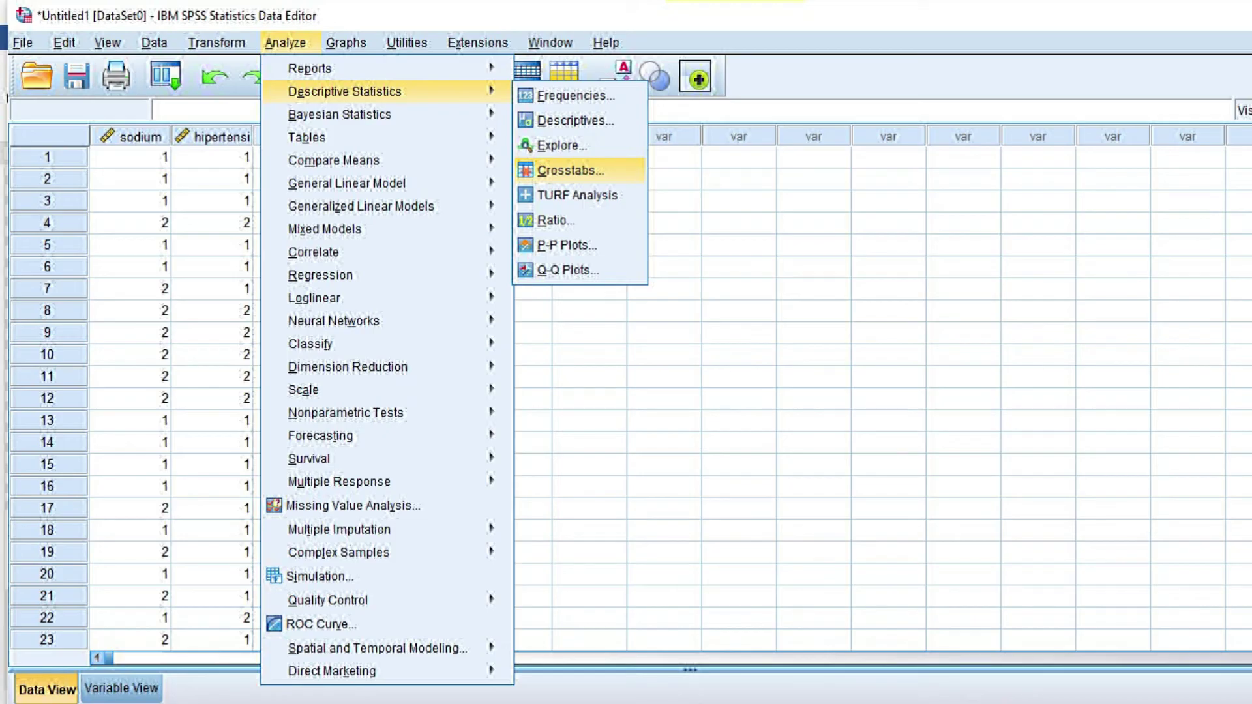
left_click(571, 171)
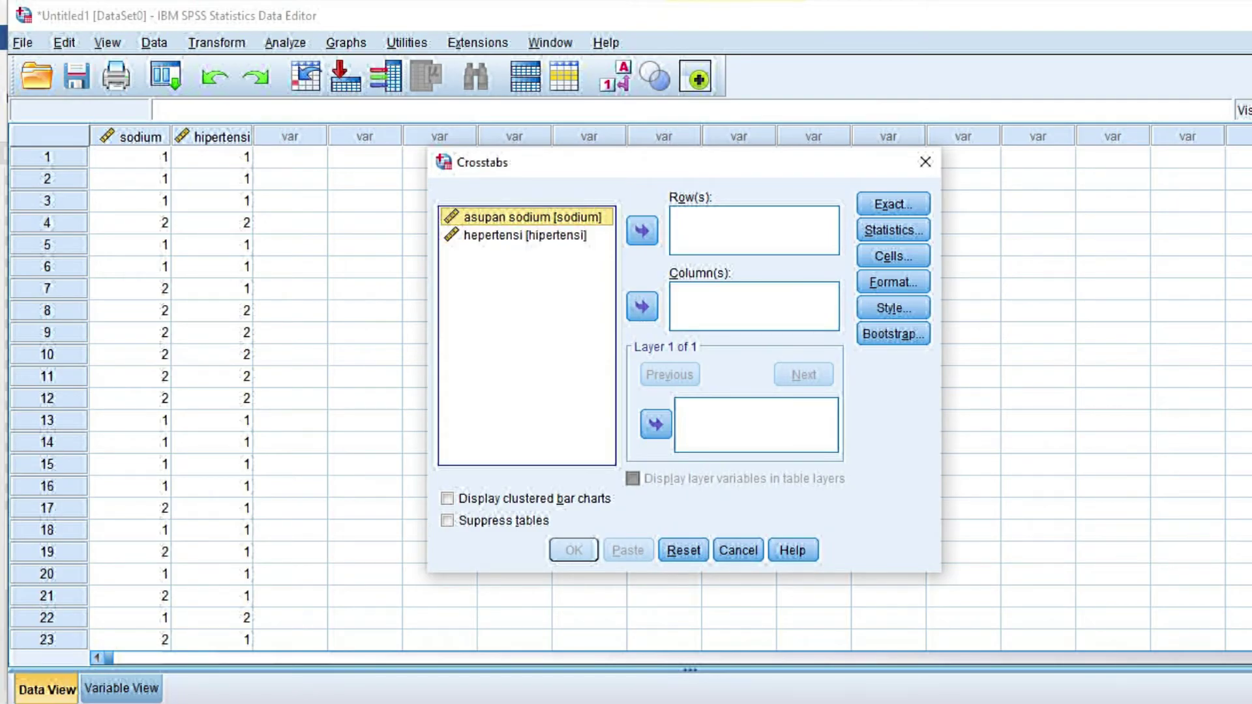
left_click(642, 231)
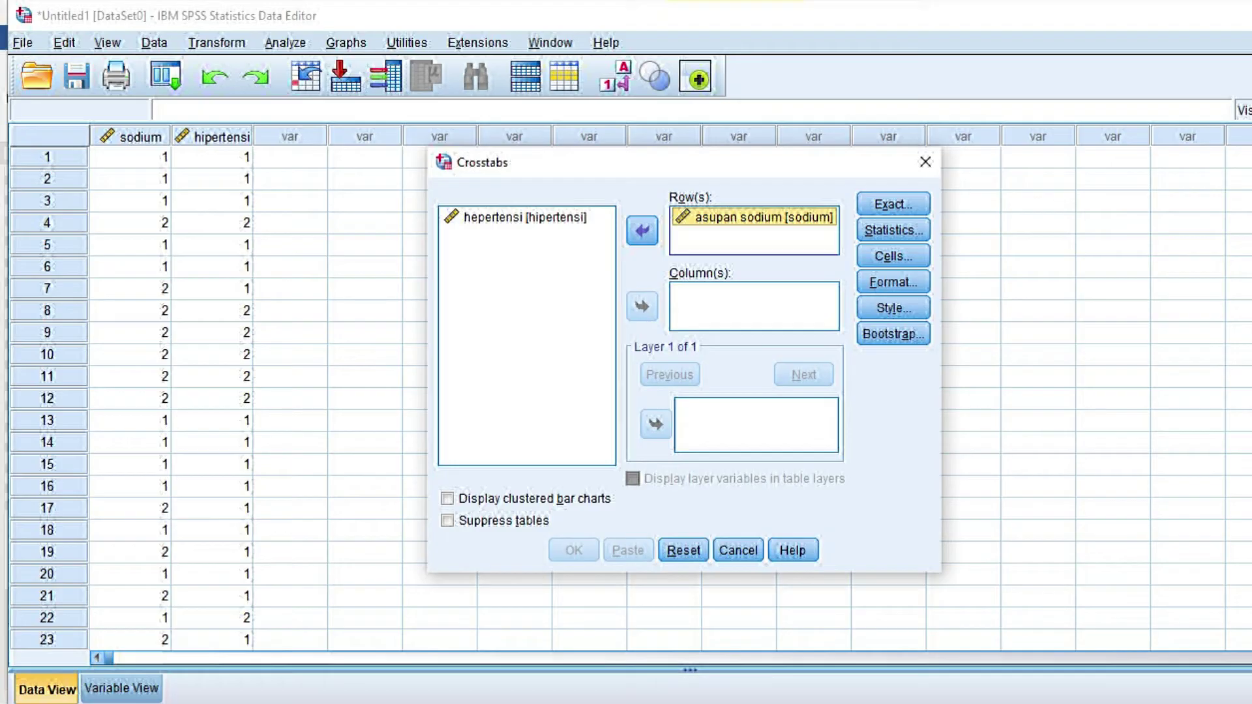
left_click(525, 217)
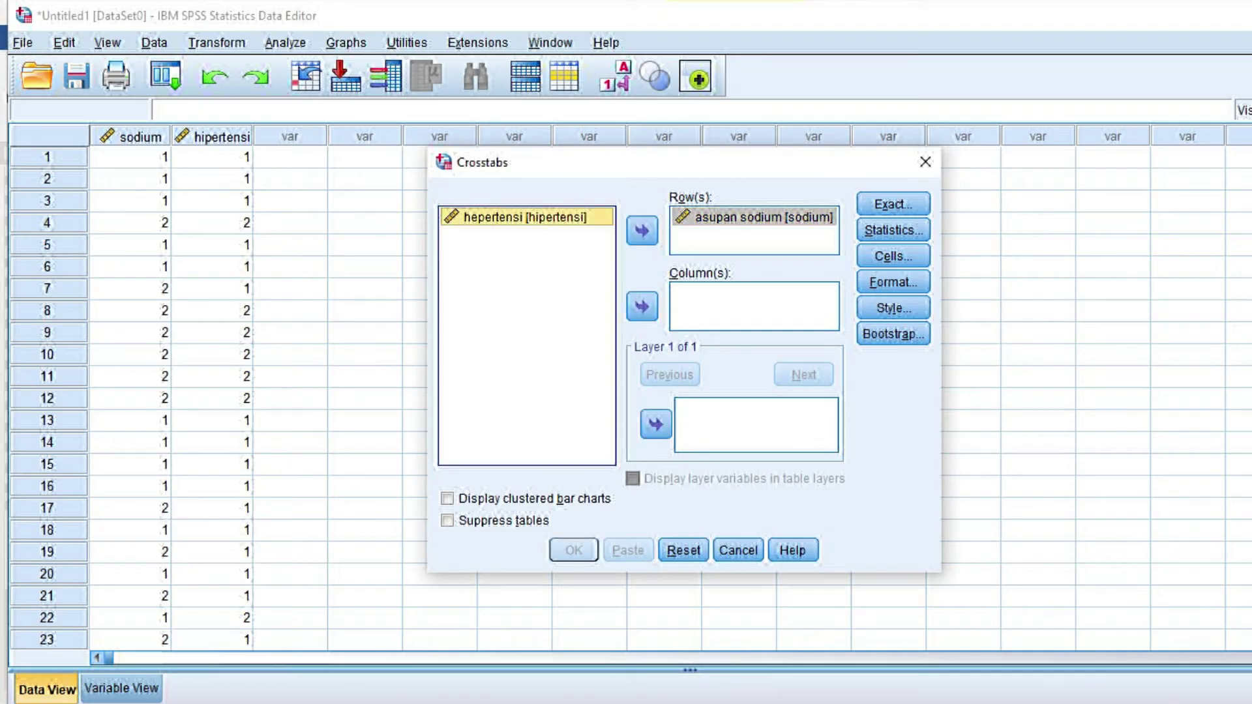
left_click(642, 307)
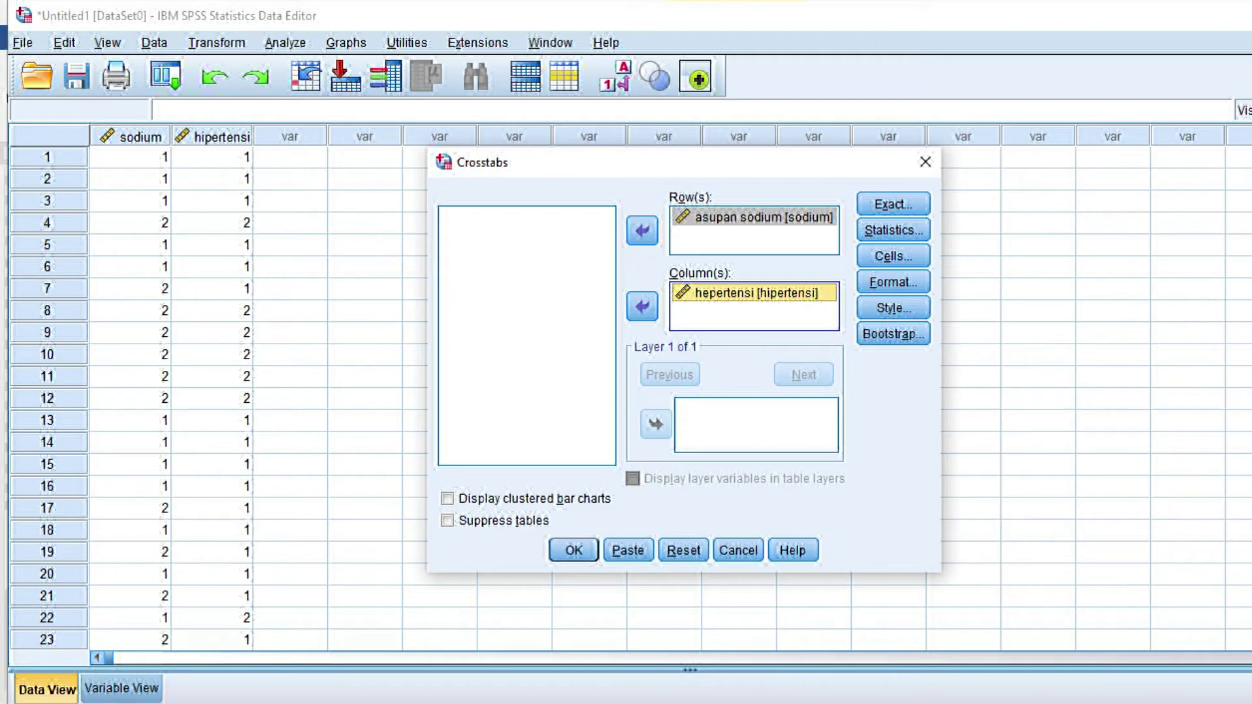
Step: Enable the Chi-square and Risk statistics for the crosstab and accept them
left_click(894, 230)
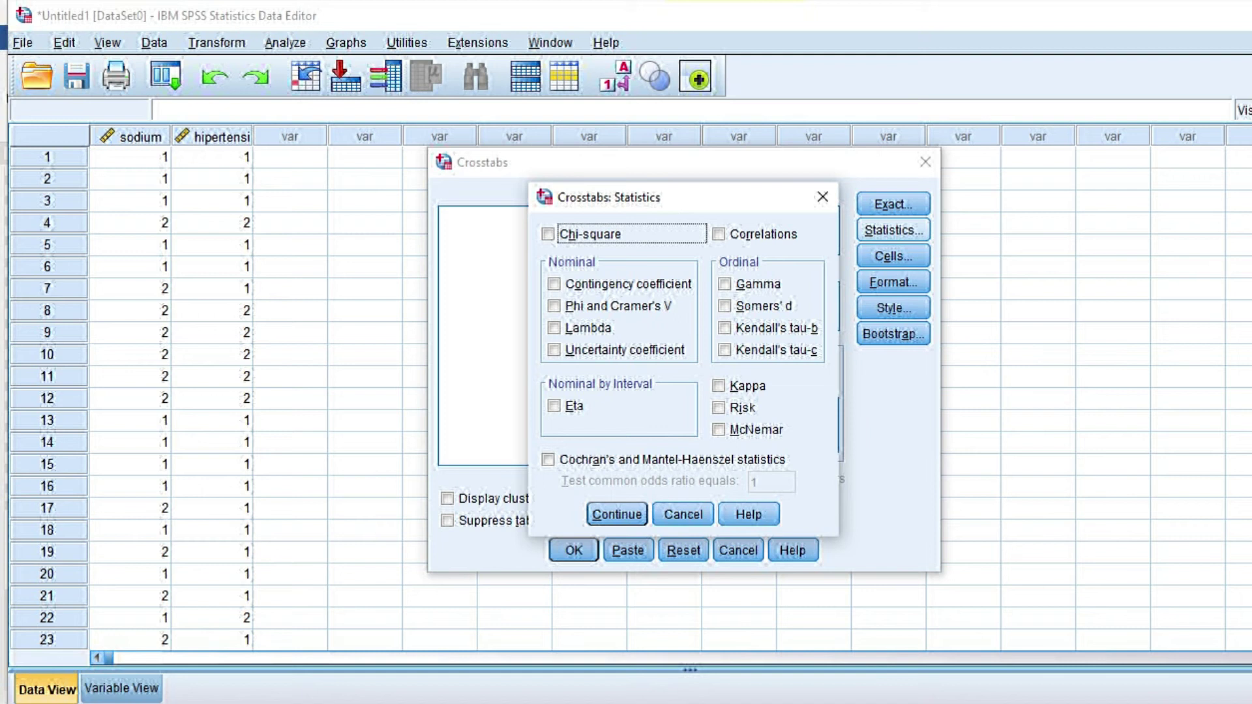
key("space")
left_click(718, 408)
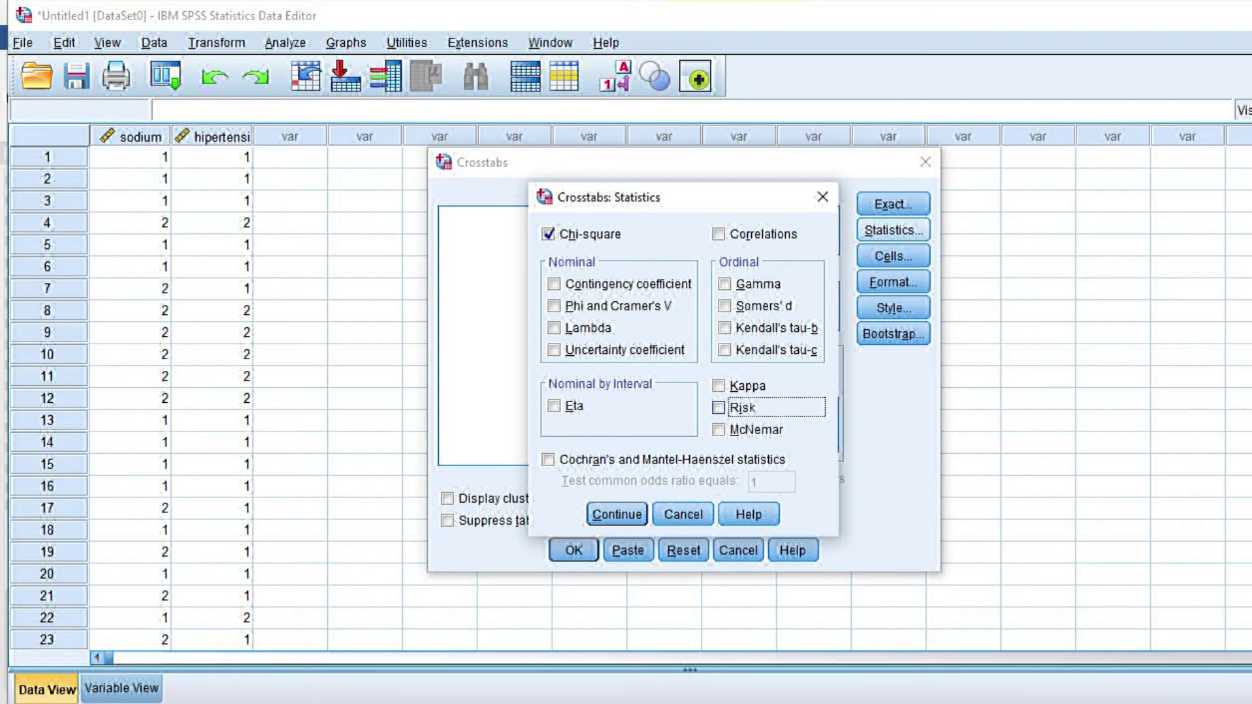
key("space")
key("Return")
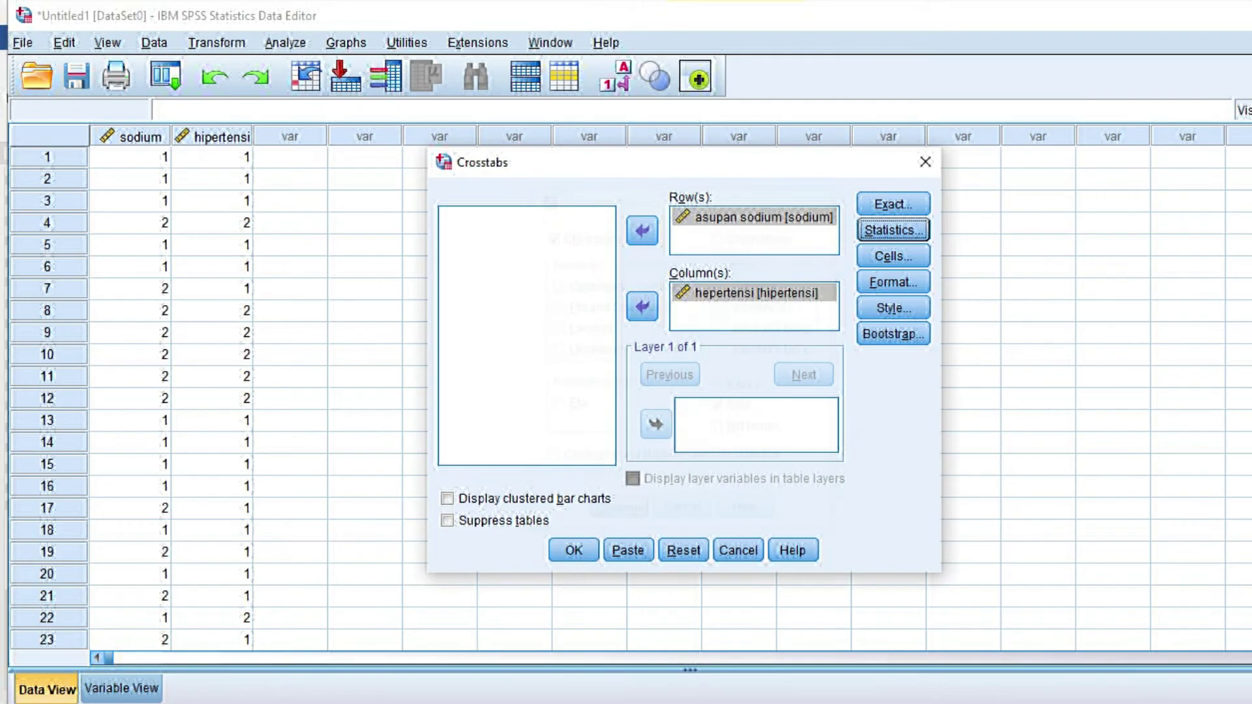
Step: Set the crosstab cells to display expected counts and row percentages alongside the observed counts, and accept
key("alt+e")
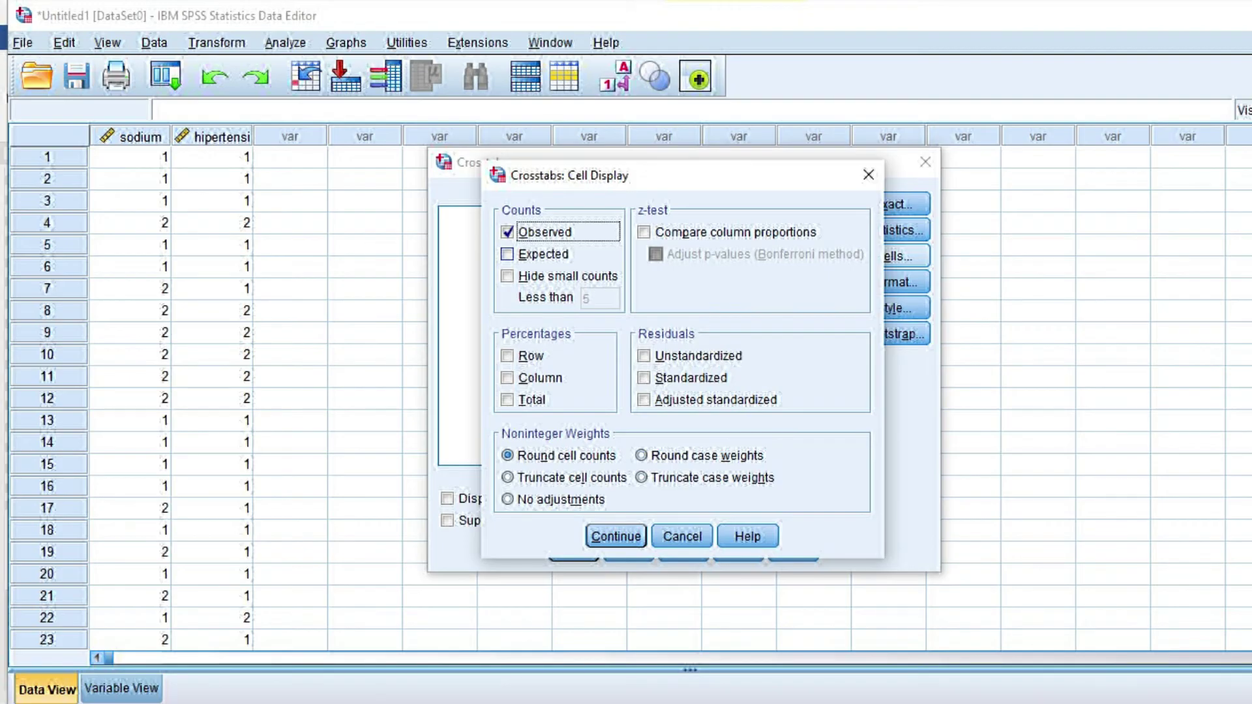
key("Tab")
key("space")
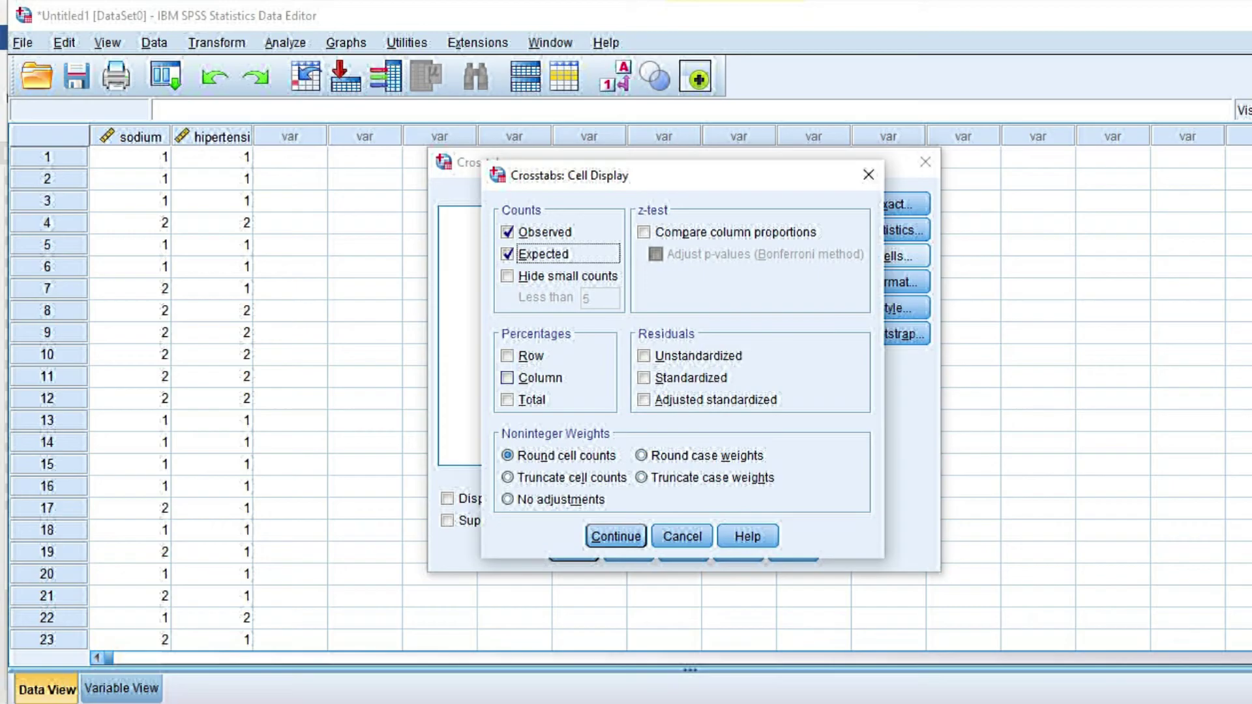
key("Tab")
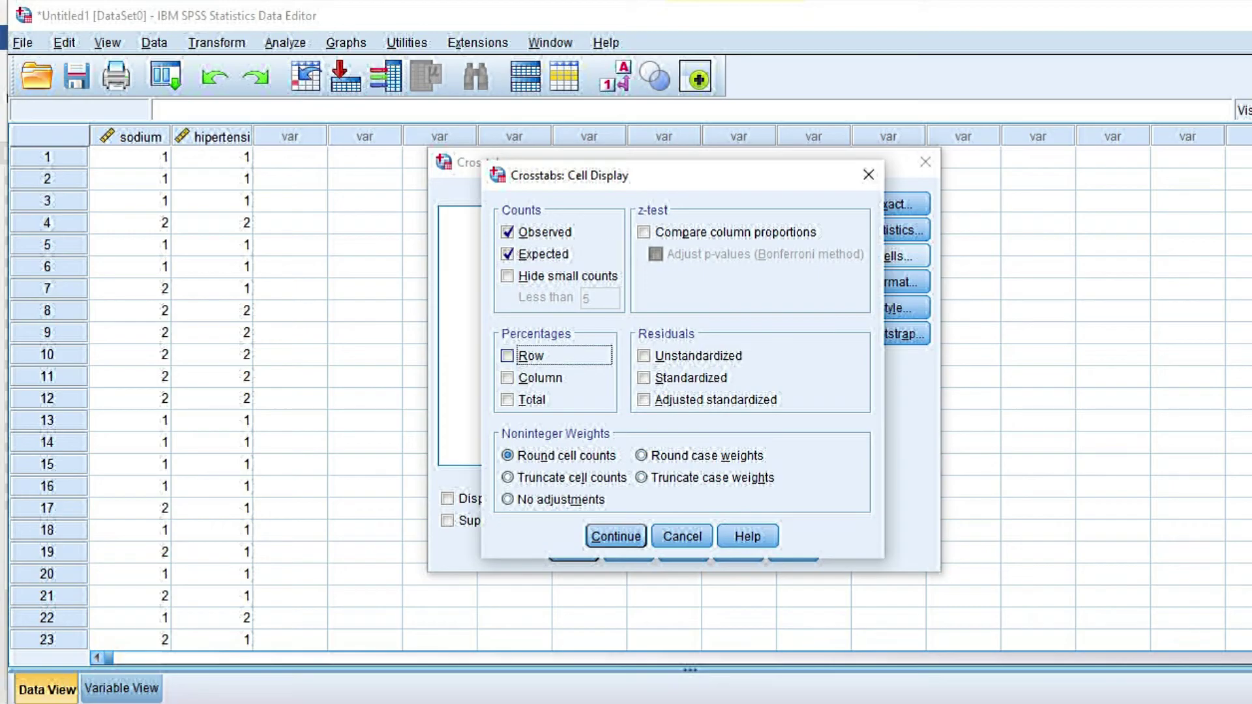
key("space")
key("Tab")
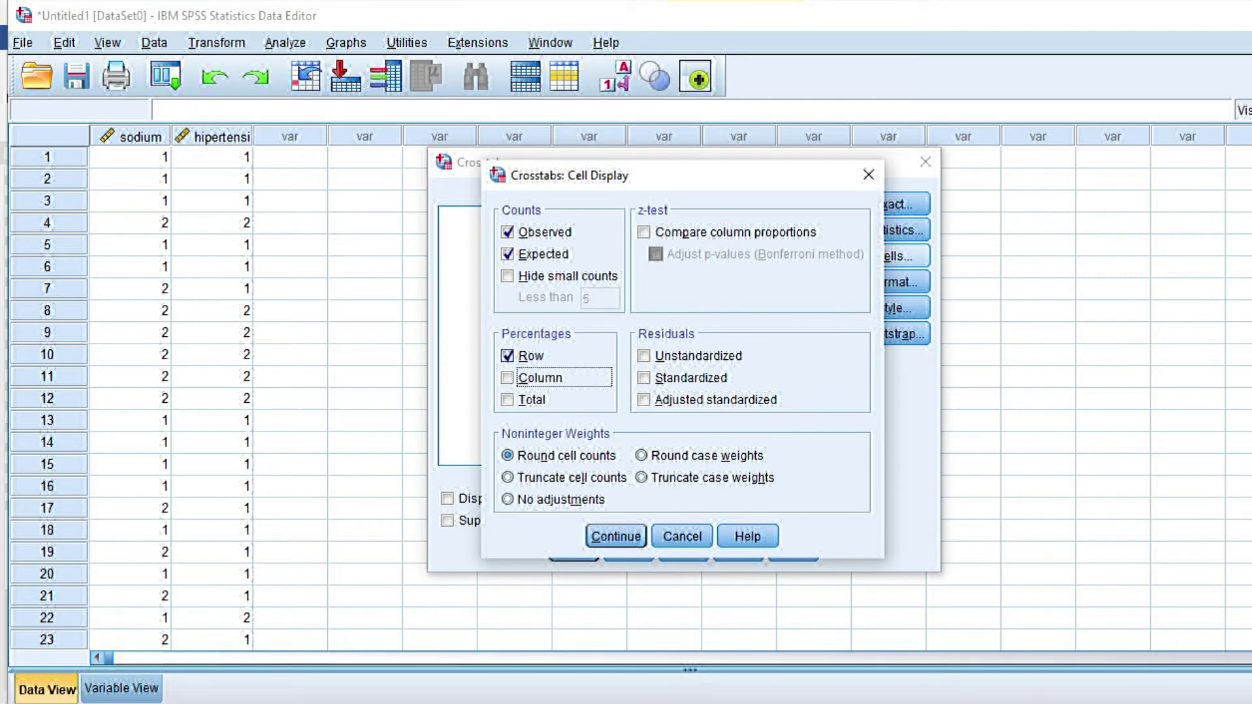
left_click(507, 356)
left_click(507, 356)
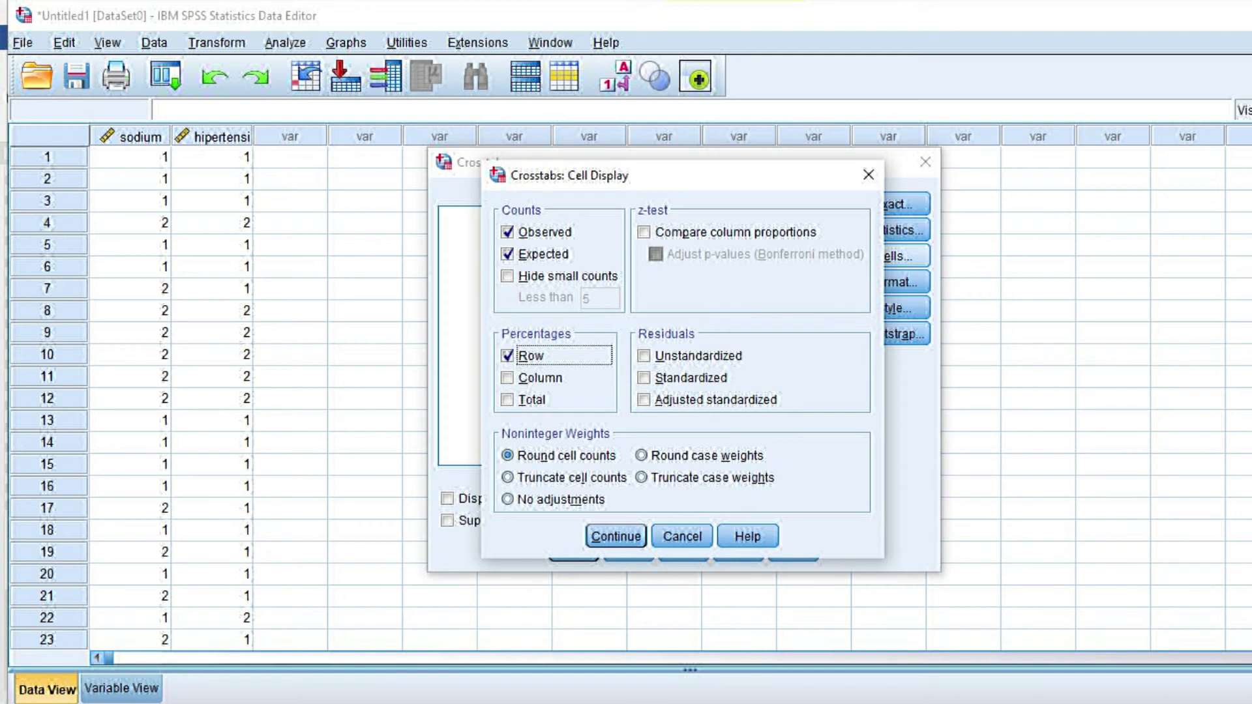
left_click(616, 536)
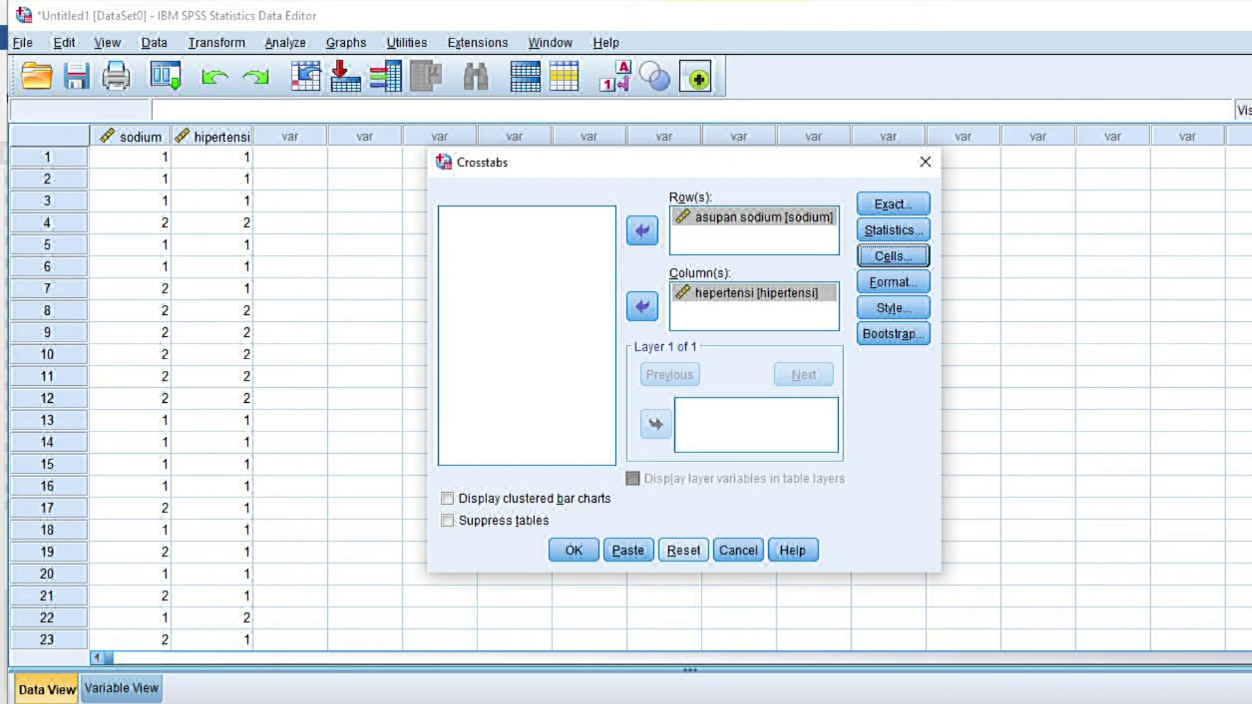
Step: Reset all Crosstabs settings and close the dialog without running the analysis
left_click(683, 550)
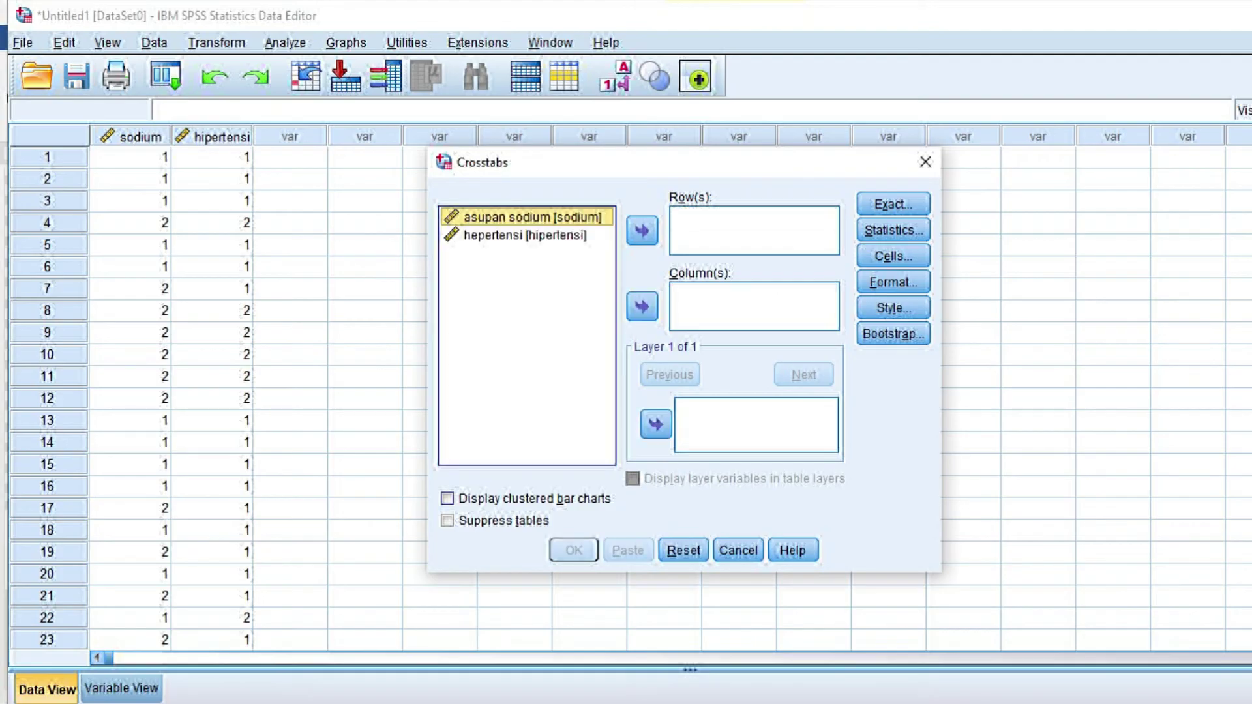
left_click(924, 161)
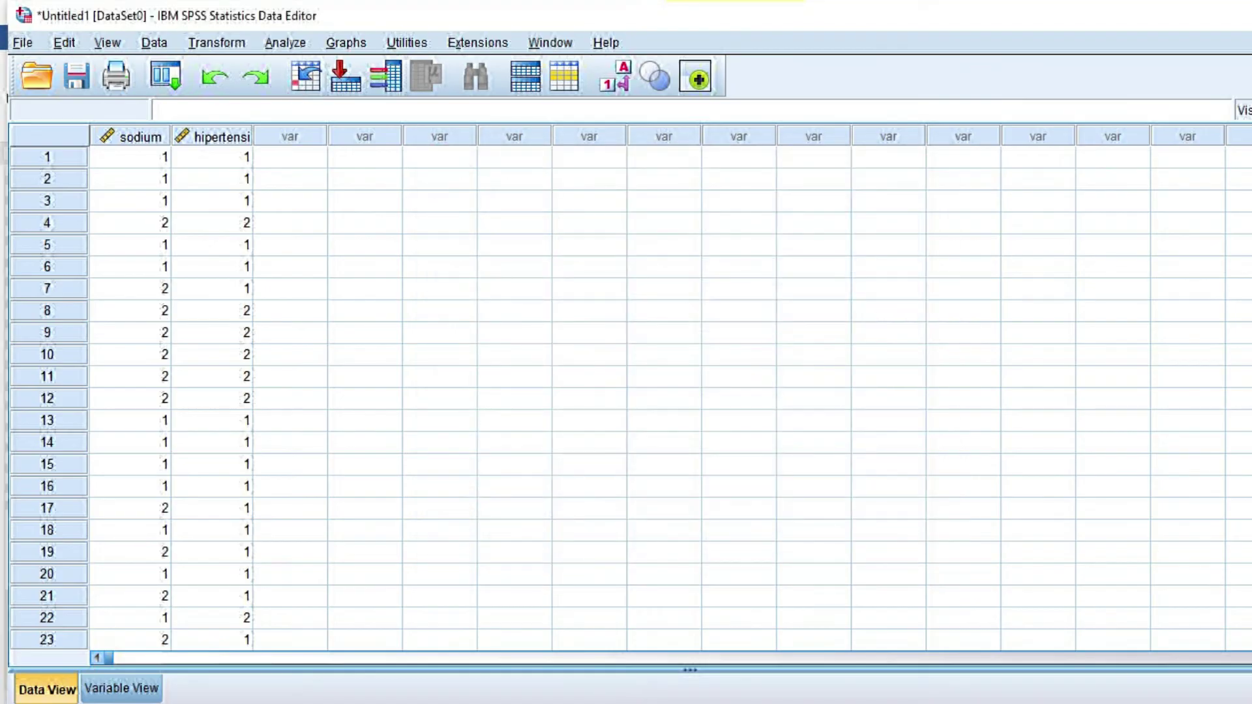
Step: Set up a Crosstabs analysis again with asupan sodium as the row variable and hepertensi as the column variable
left_click(285, 43)
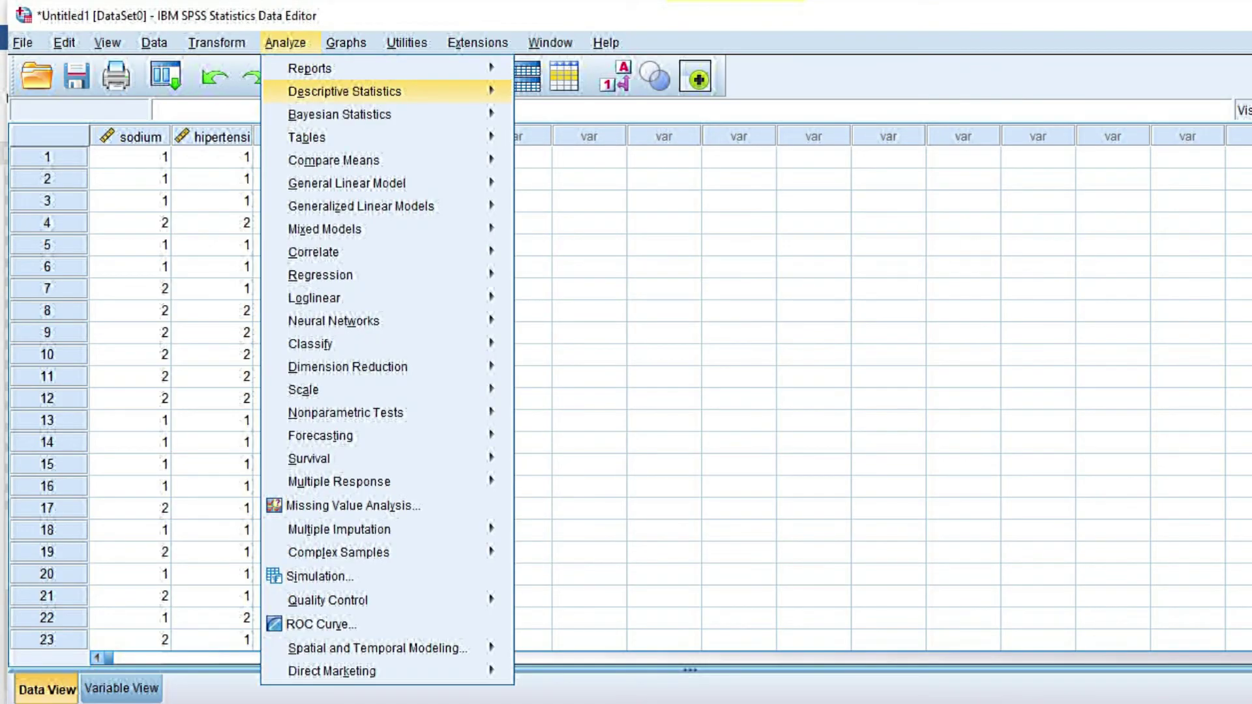
mouse_move(345, 91)
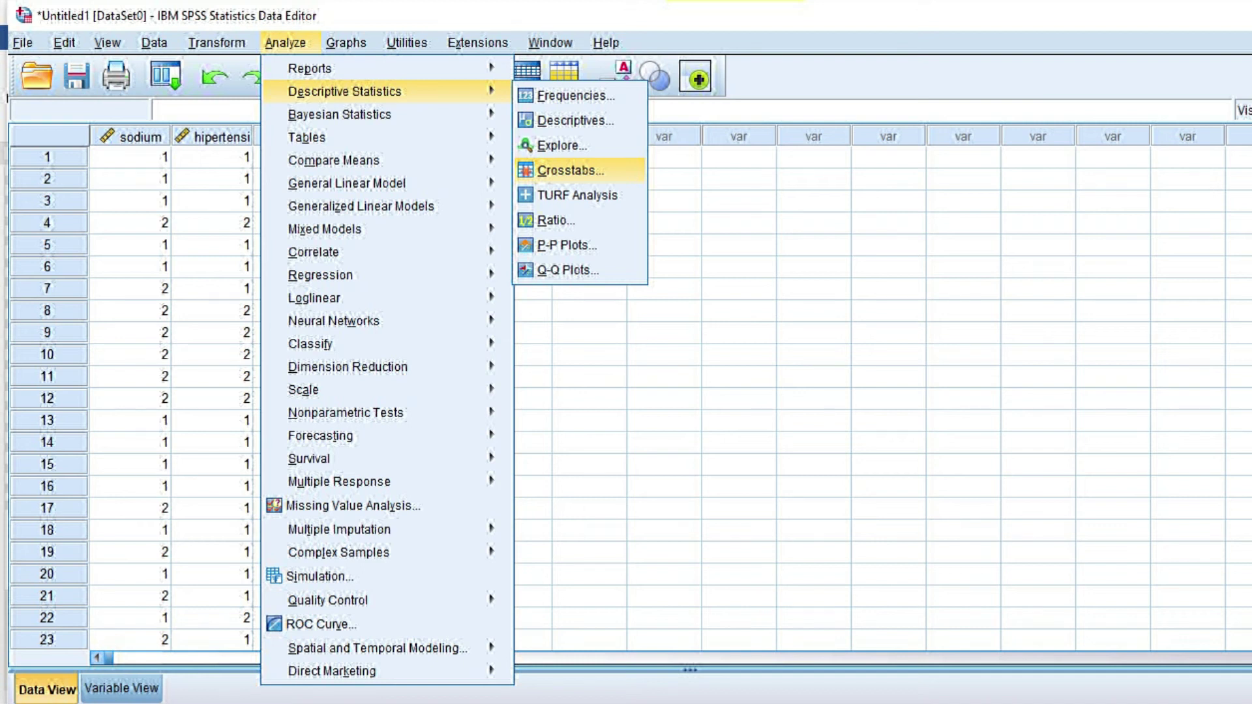
key("Return")
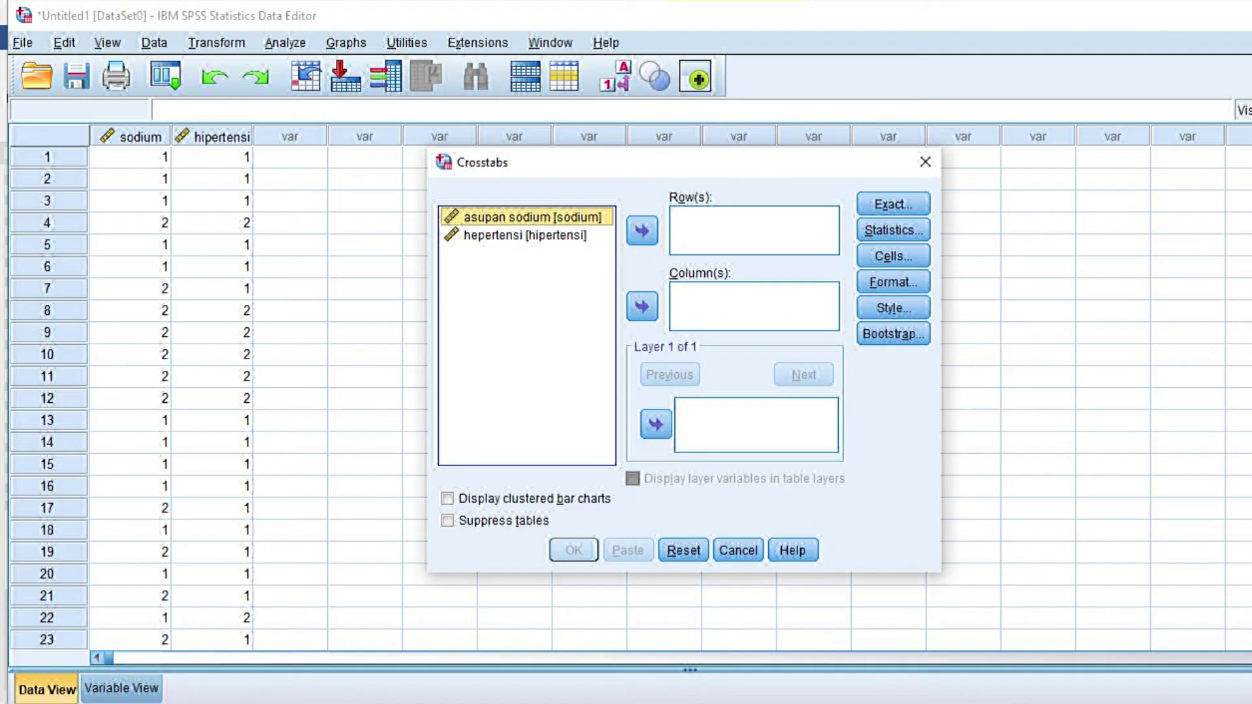
left_click(642, 231)
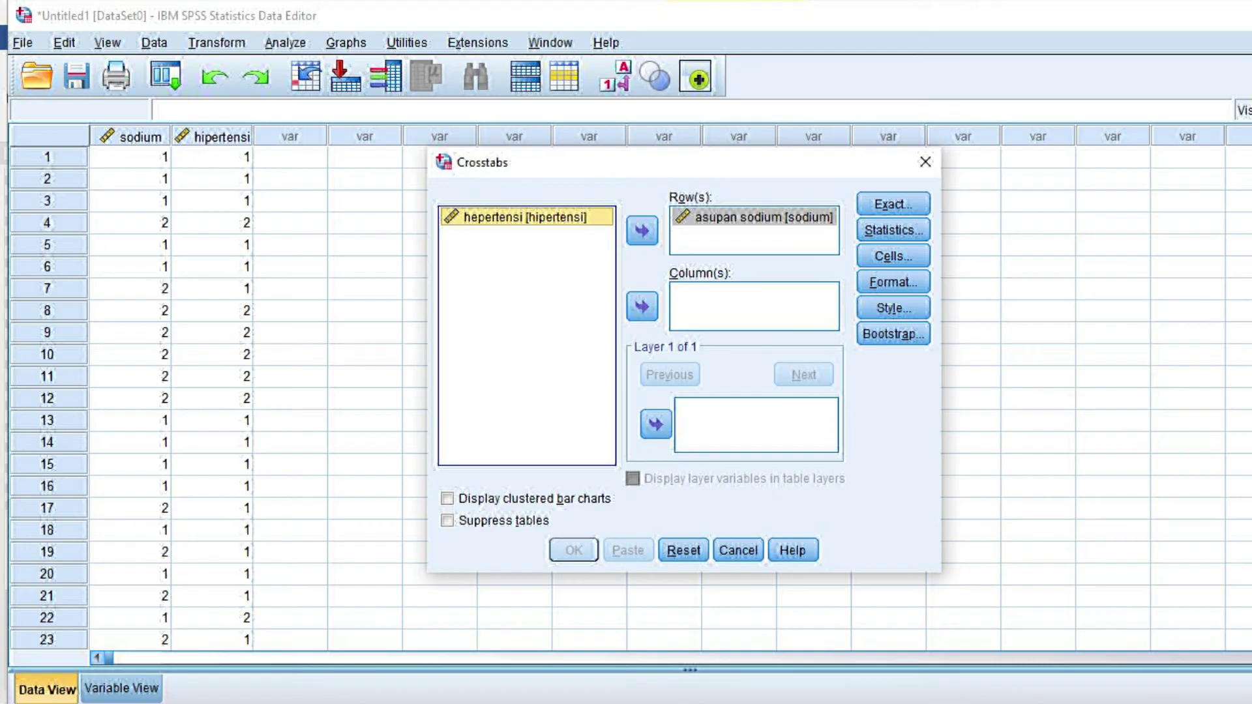
left_click(642, 306)
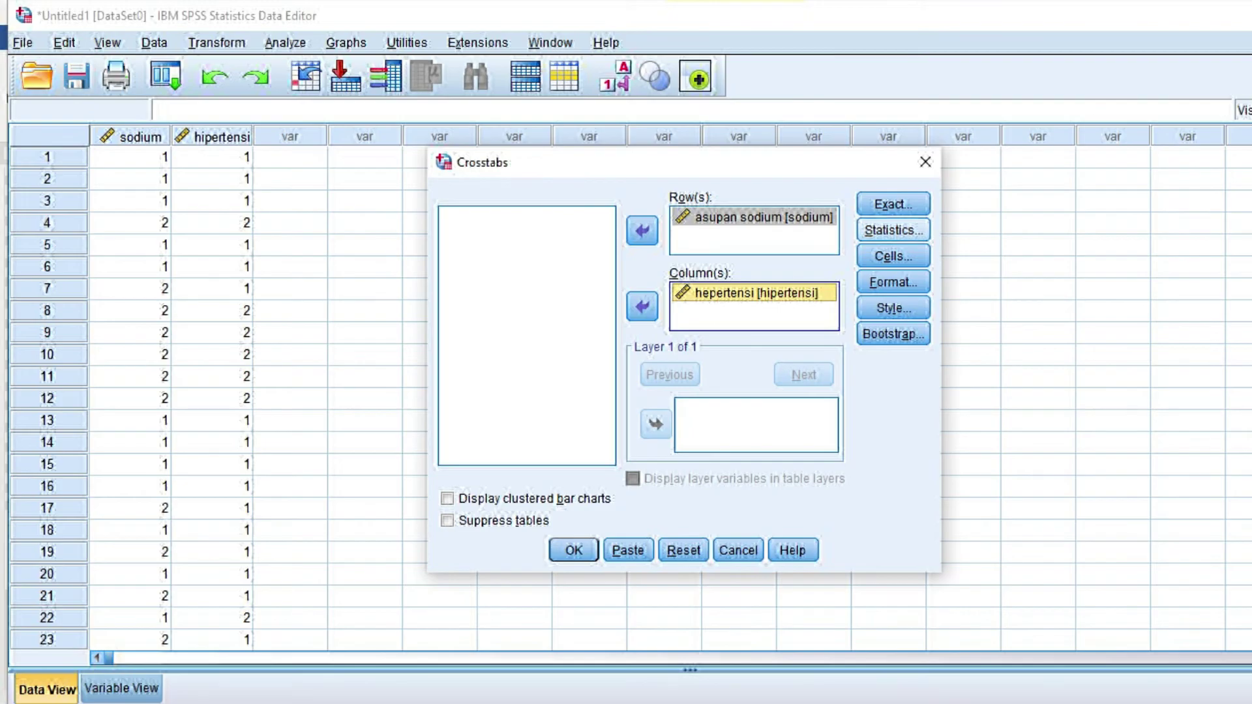
Step: Enable the Chi-square and Risk statistics for the crosstab and accept them
left_click(893, 230)
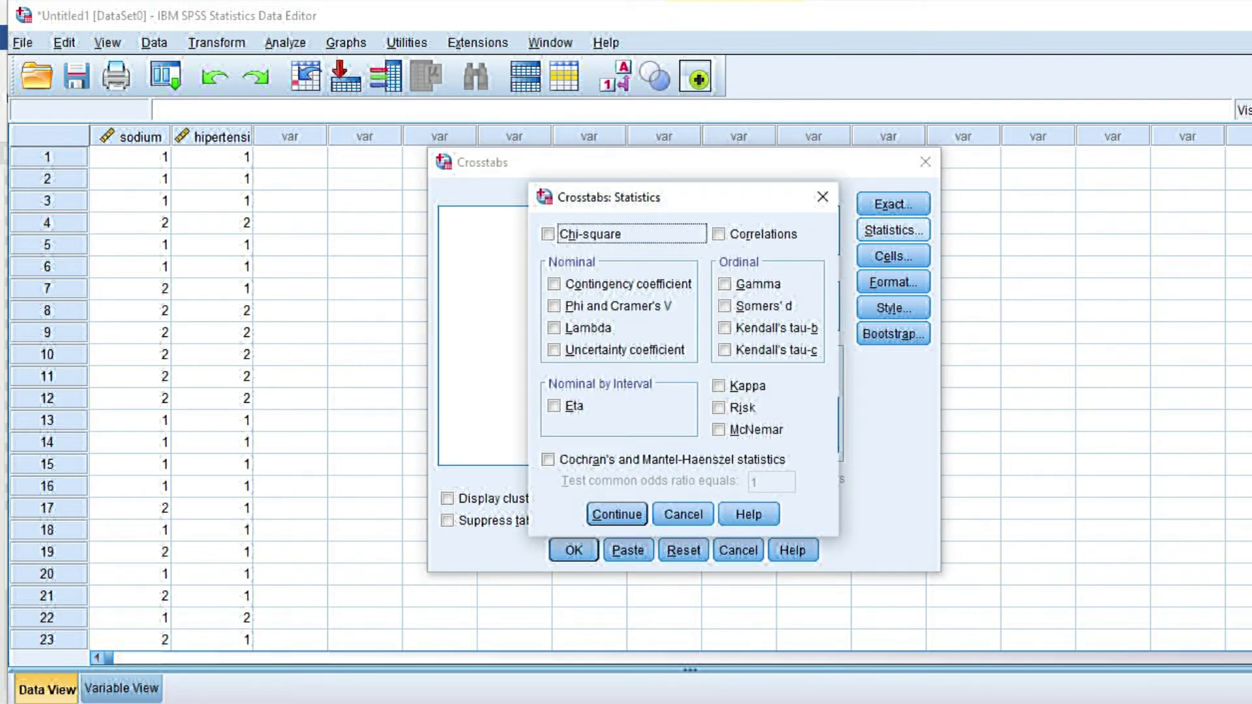
left_click(548, 235)
left_click(718, 408)
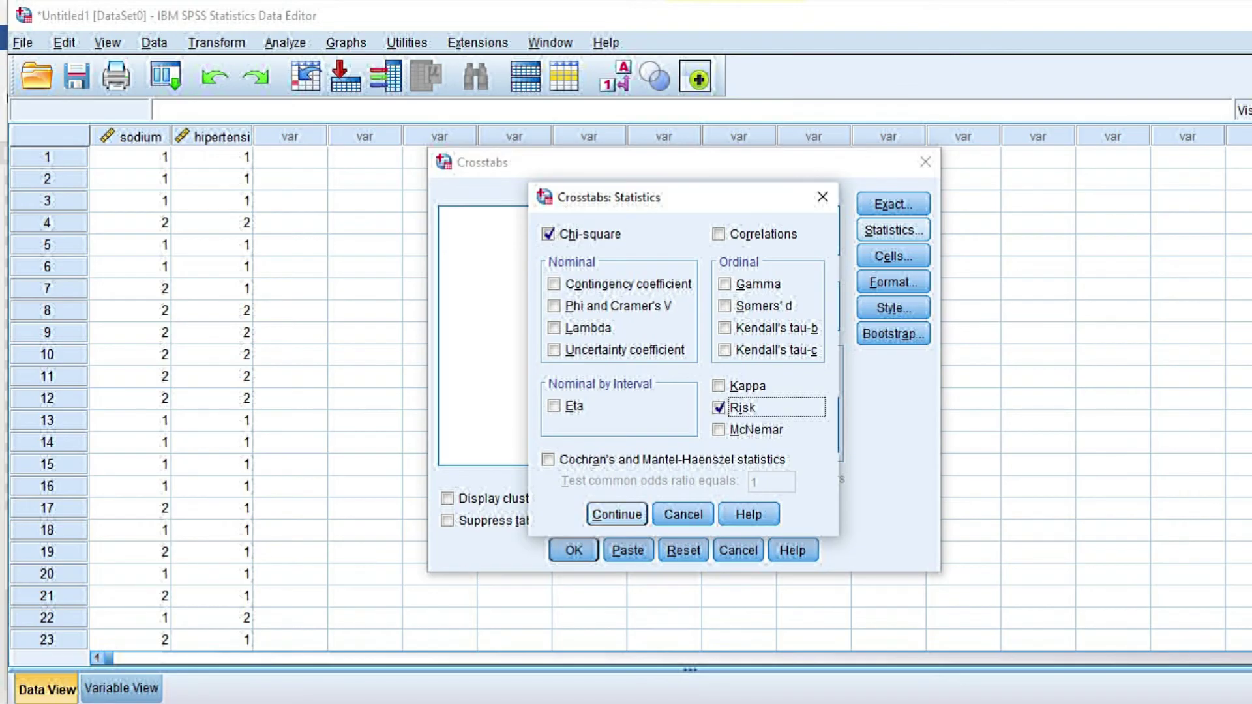
left_click(617, 514)
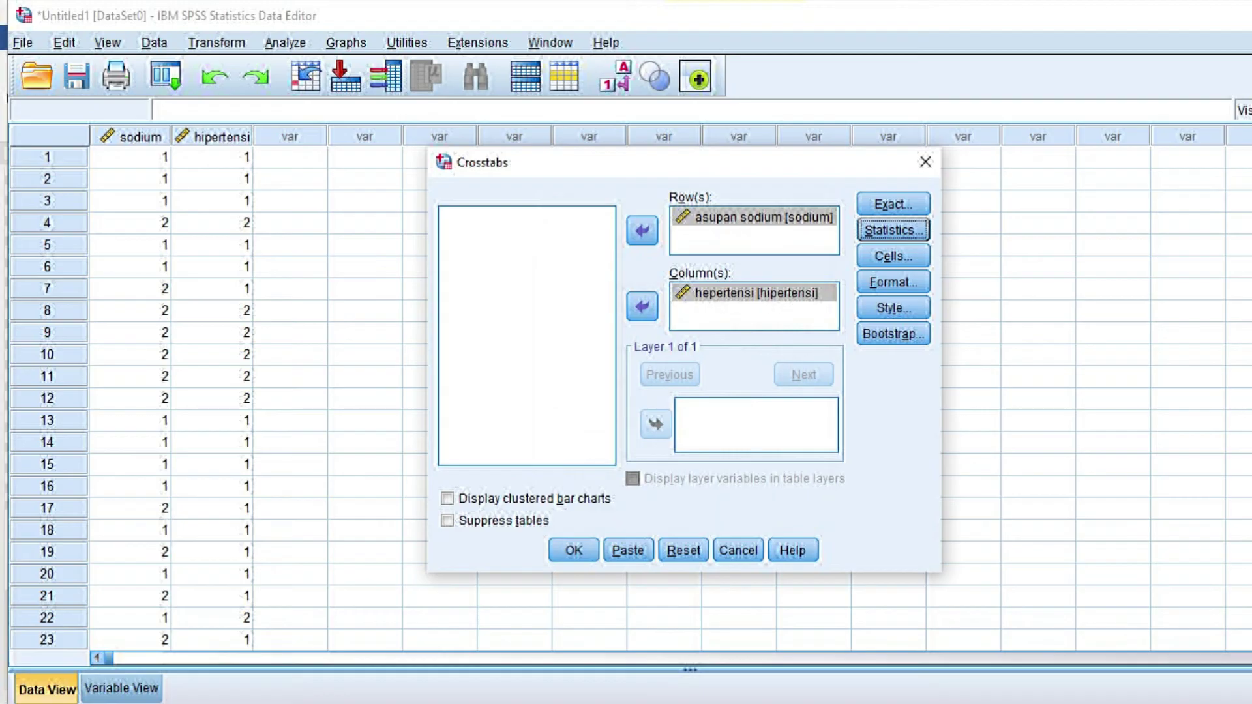
Step: Add expected counts and row percentages to the crosstab cells alongside the observed counts, and run the analysis
left_click(893, 256)
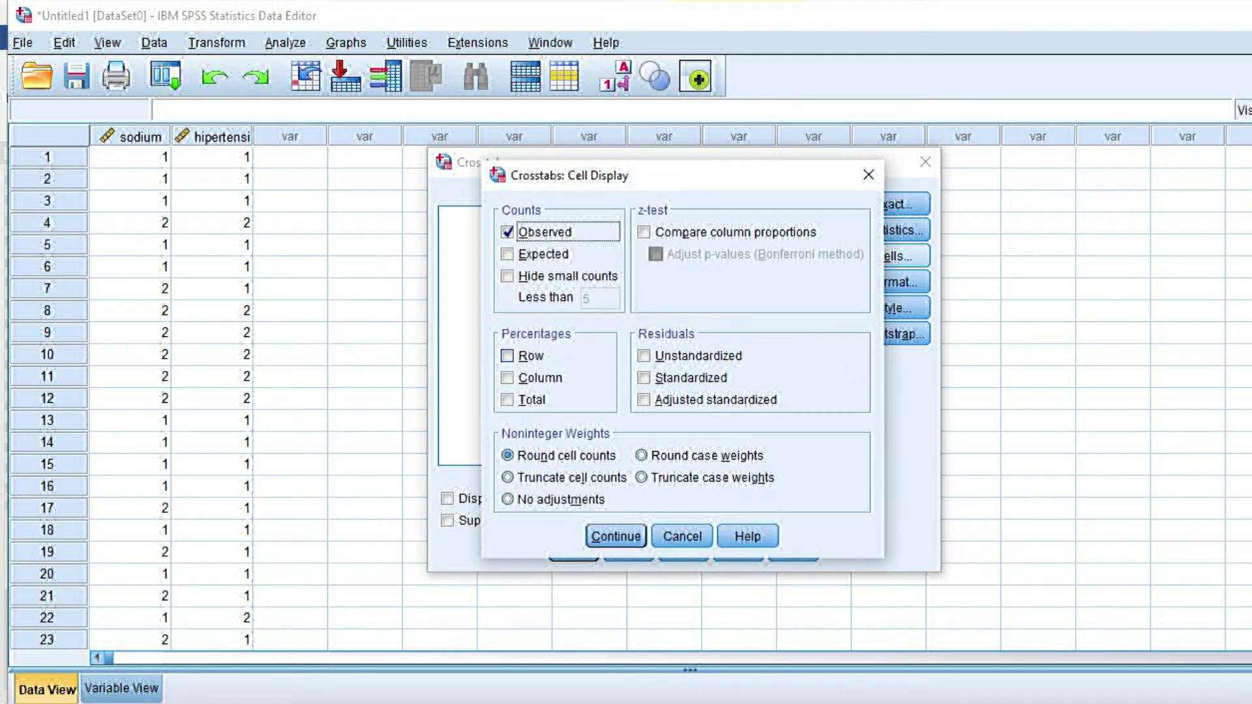
left_click(507, 253)
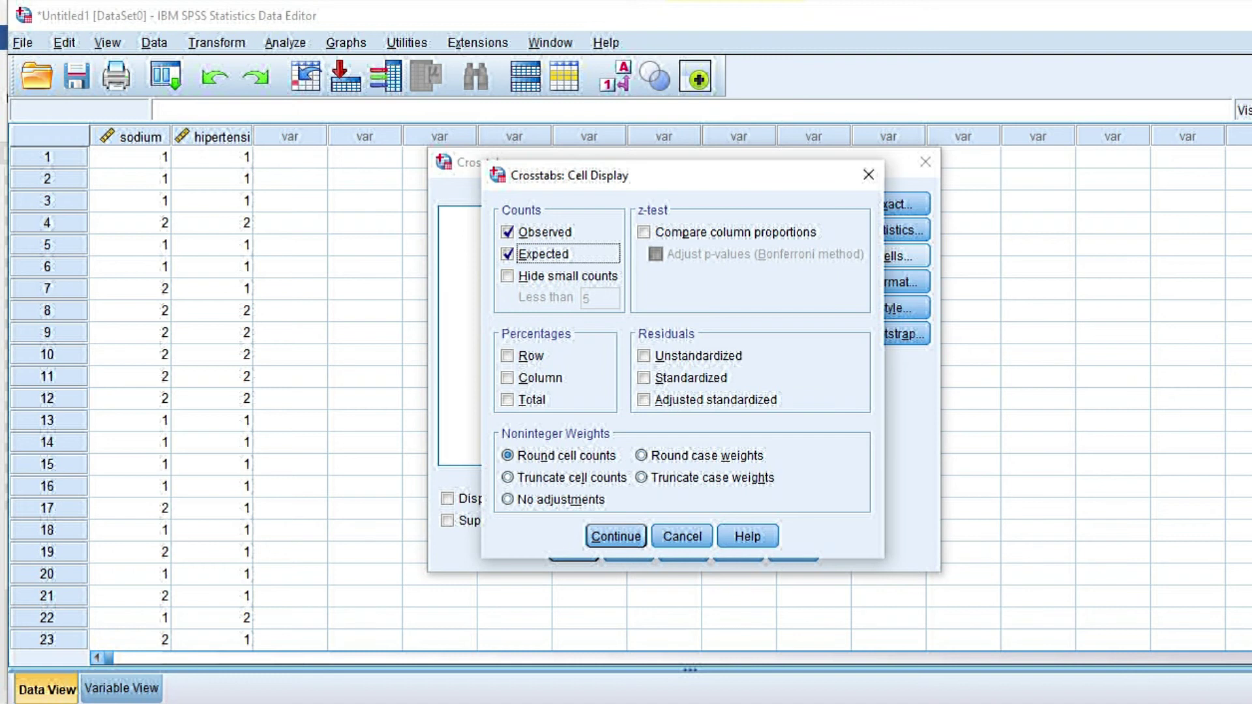
left_click(508, 355)
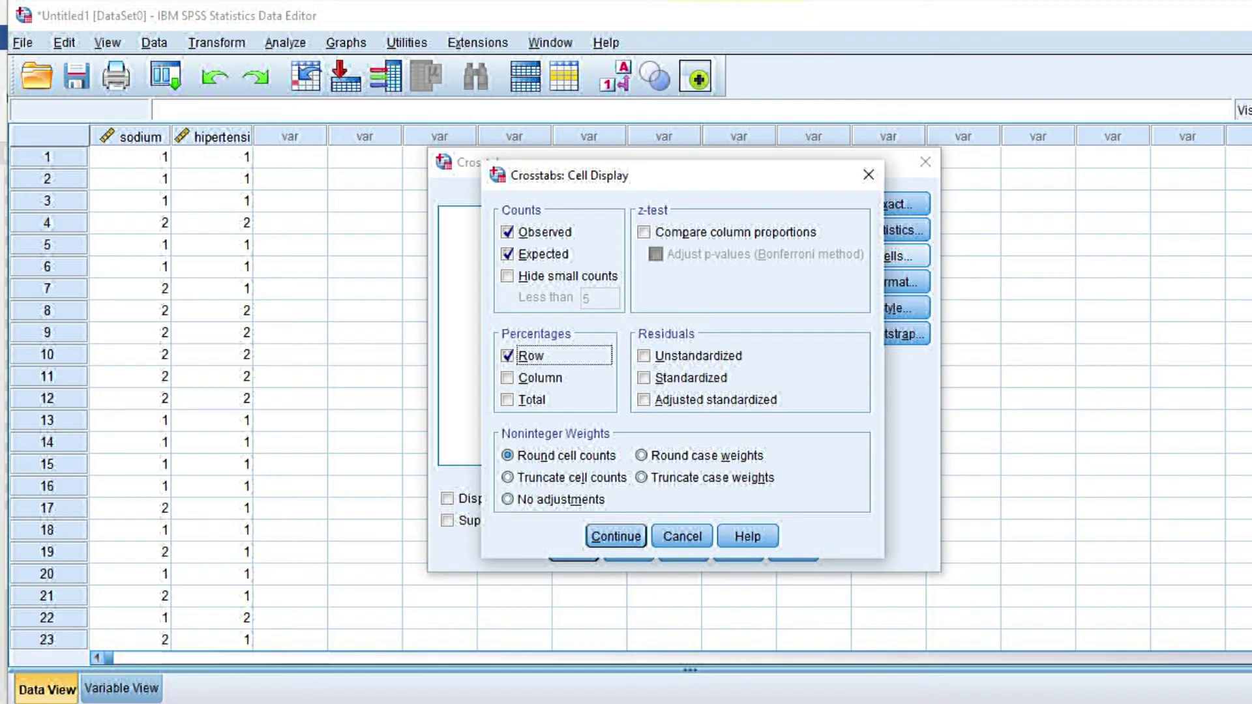
left_click(616, 536)
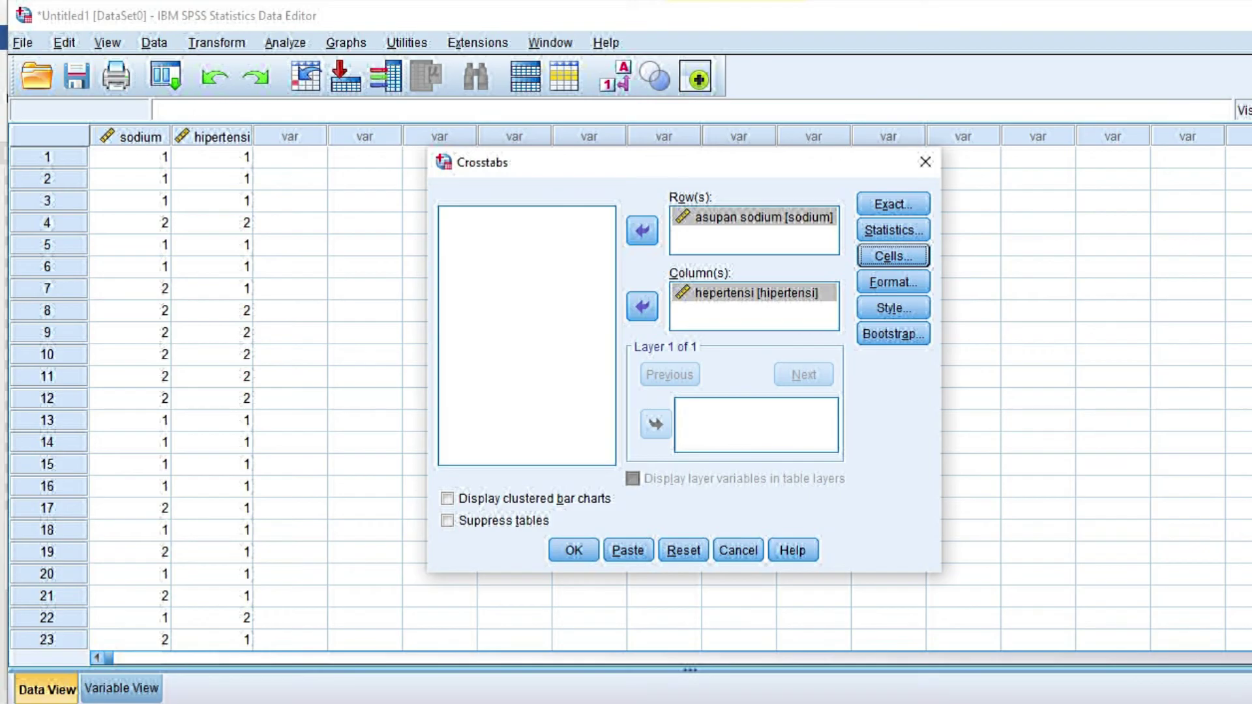
left_click(574, 550)
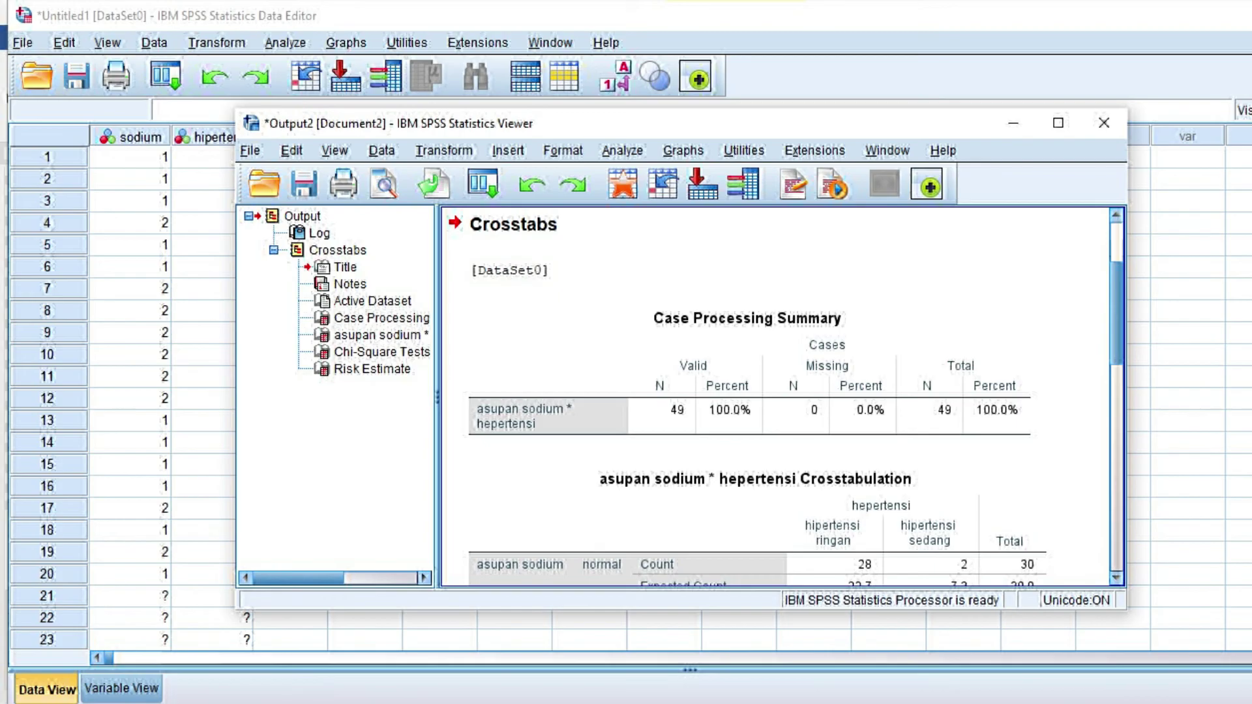
Step: Maximize the output window and examine the asupan sodium by hepertensi crosstabulation and the Chi-Square Tests table
left_click(1058, 123)
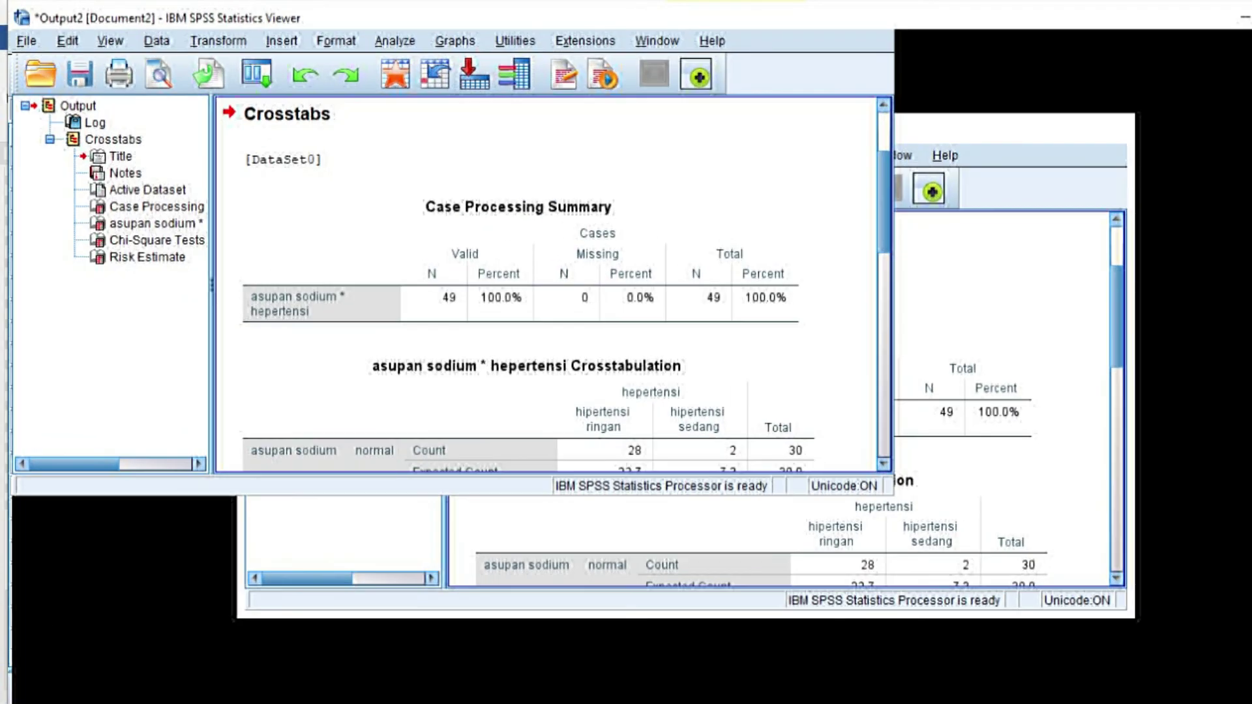
scroll(522, 494, "down", 1)
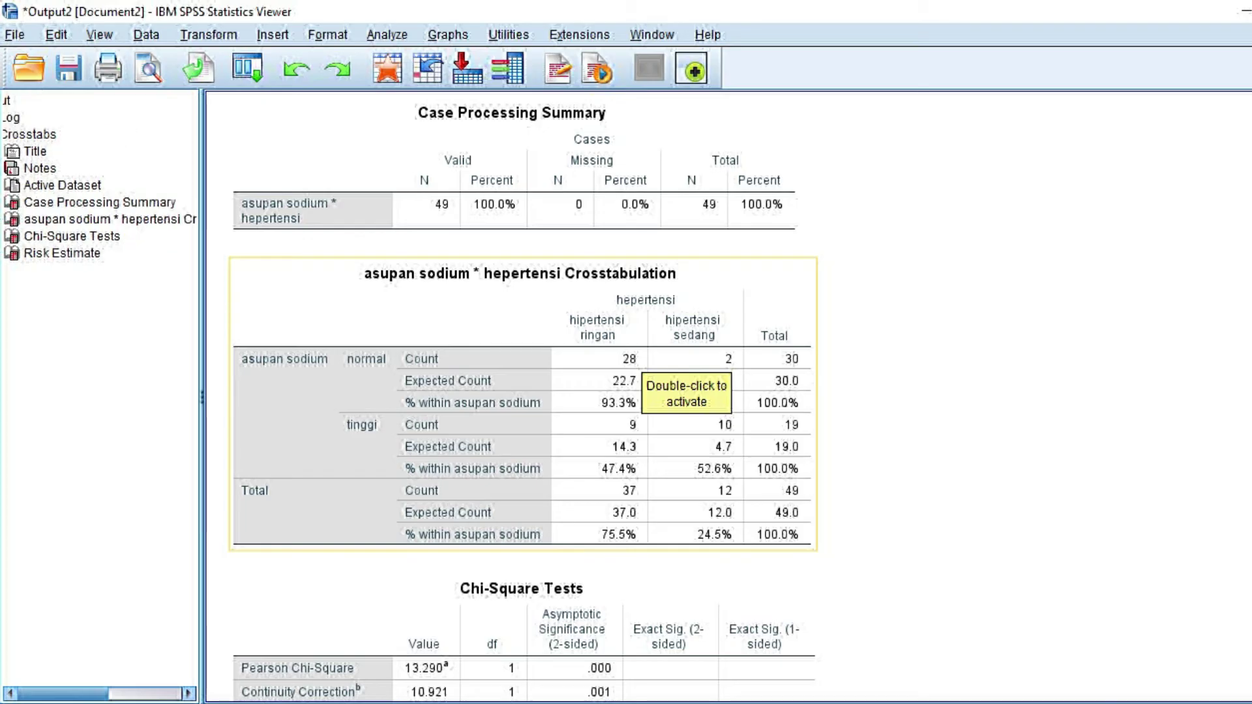
left_click(641, 358)
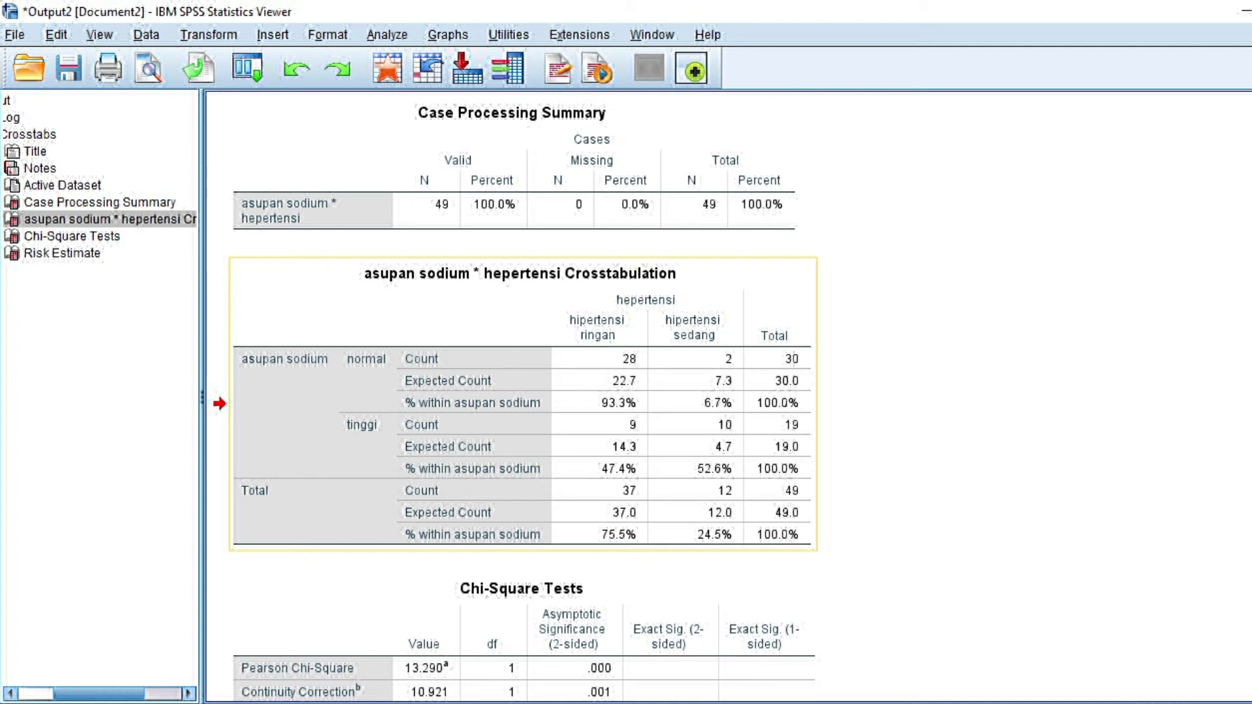
scroll(653, 392, "down", 3)
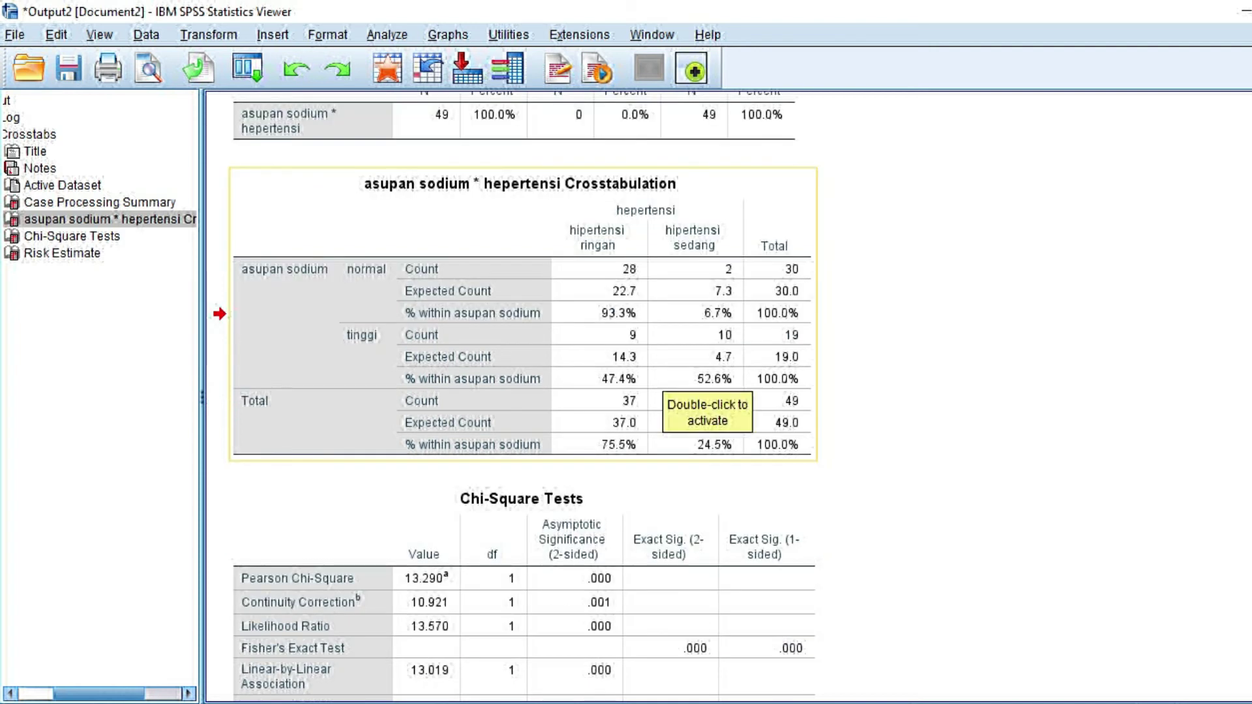
scroll(653, 391, "down", 2)
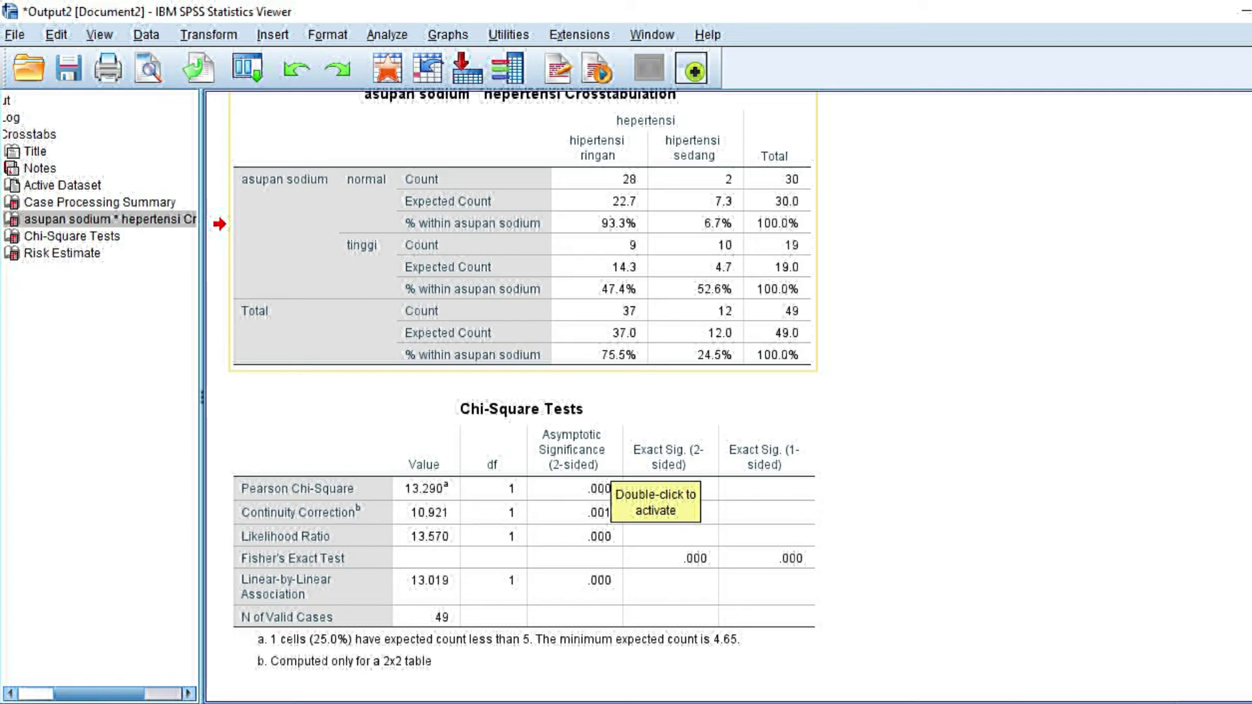
left_click(560, 461)
scroll(559, 462, "down", 3)
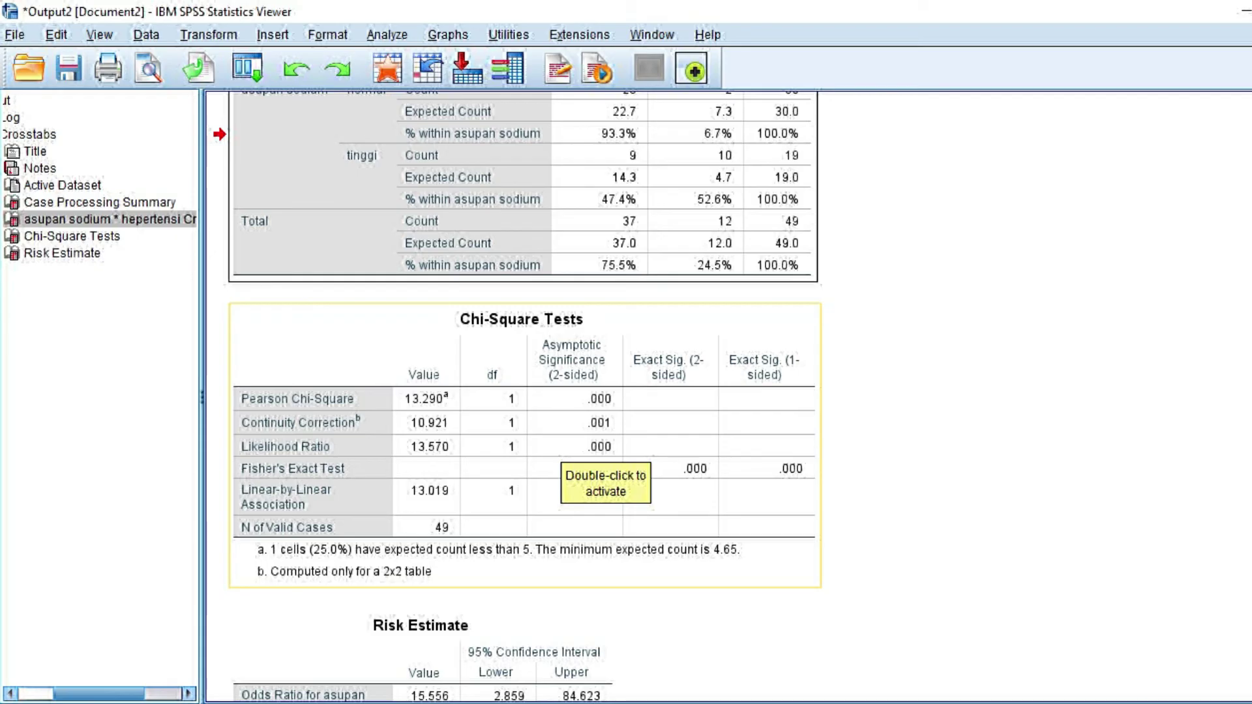
left_click(560, 461)
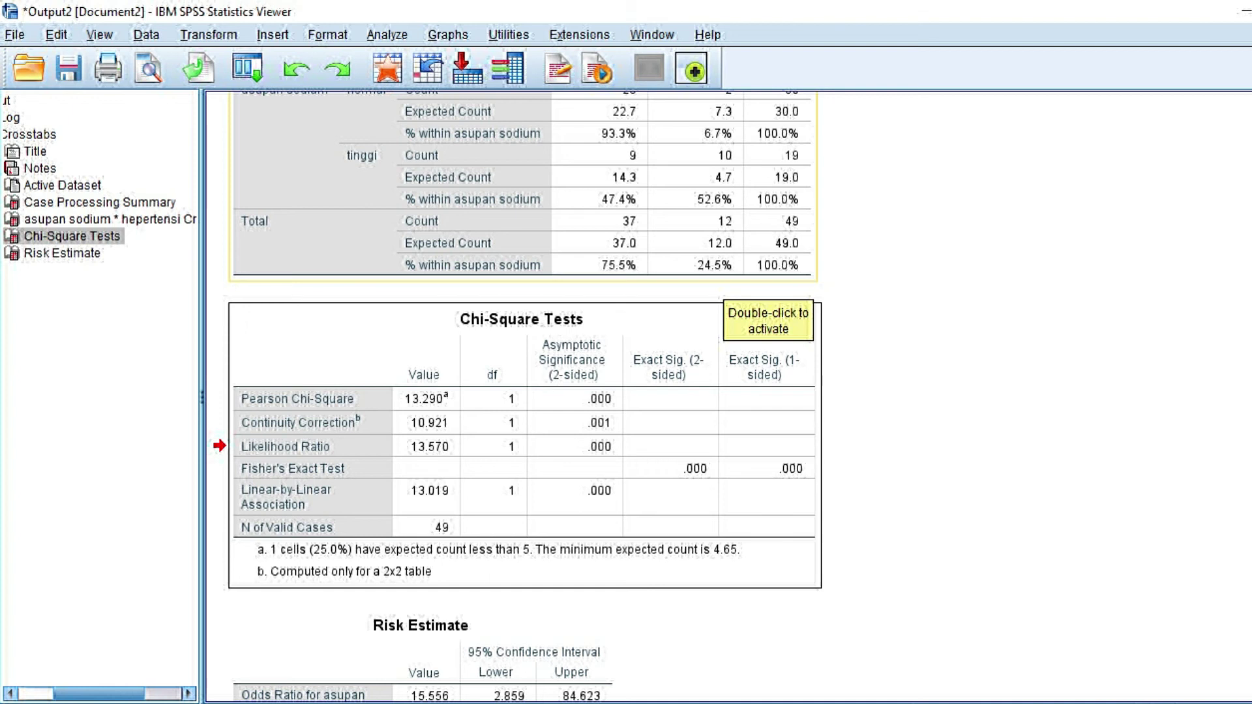
Step: Review the crosstabulation against the chi-square significance values and examine the odds ratio in the Risk Estimate table
left_click(522, 189)
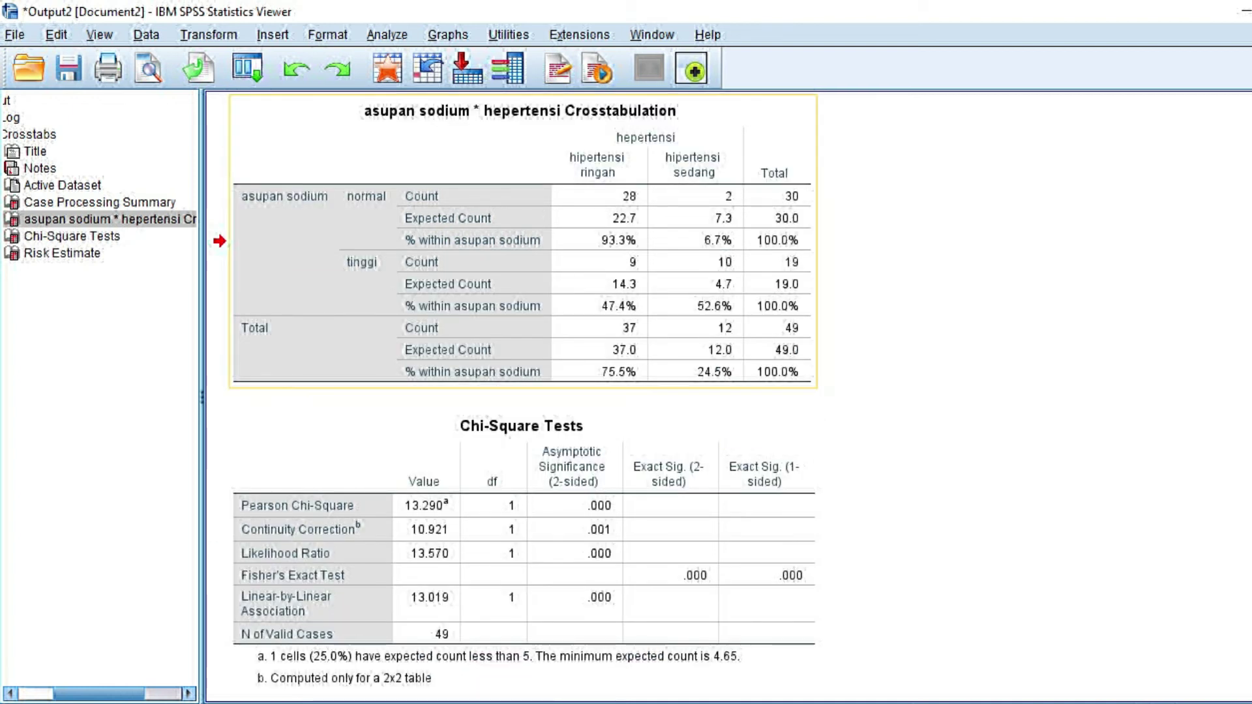
scroll(522, 392, "down", 3)
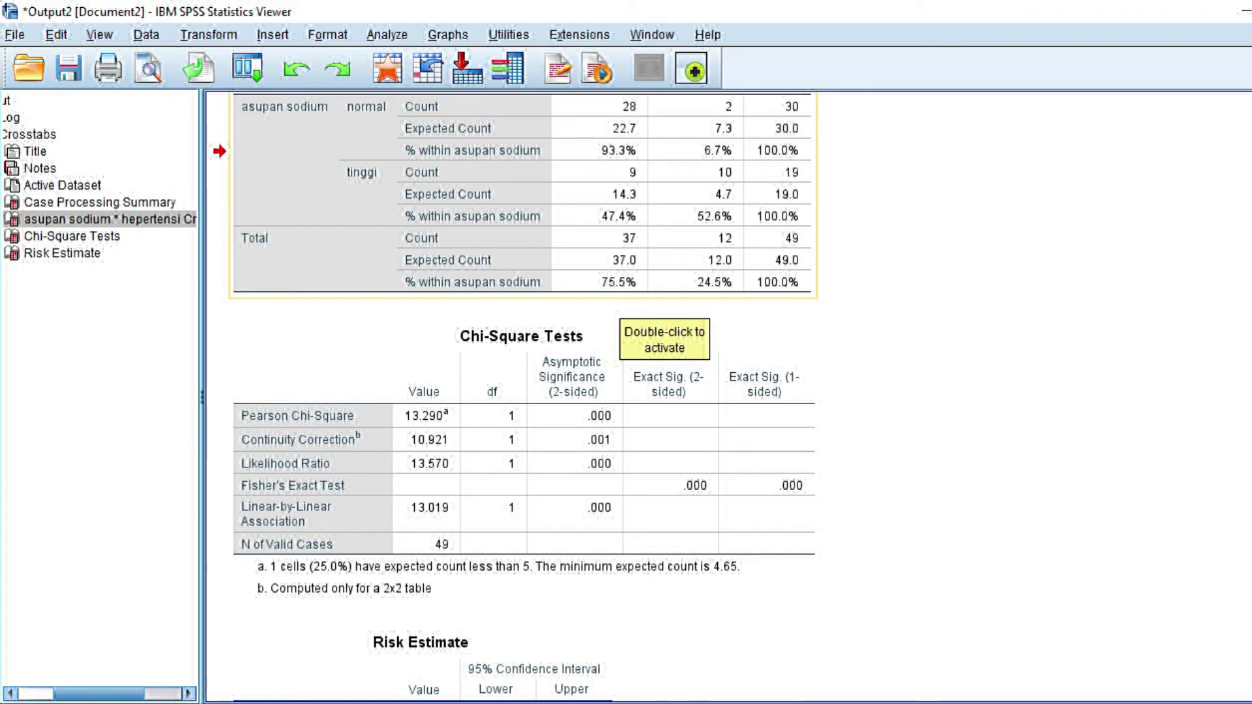
scroll(652, 326, "up", 2)
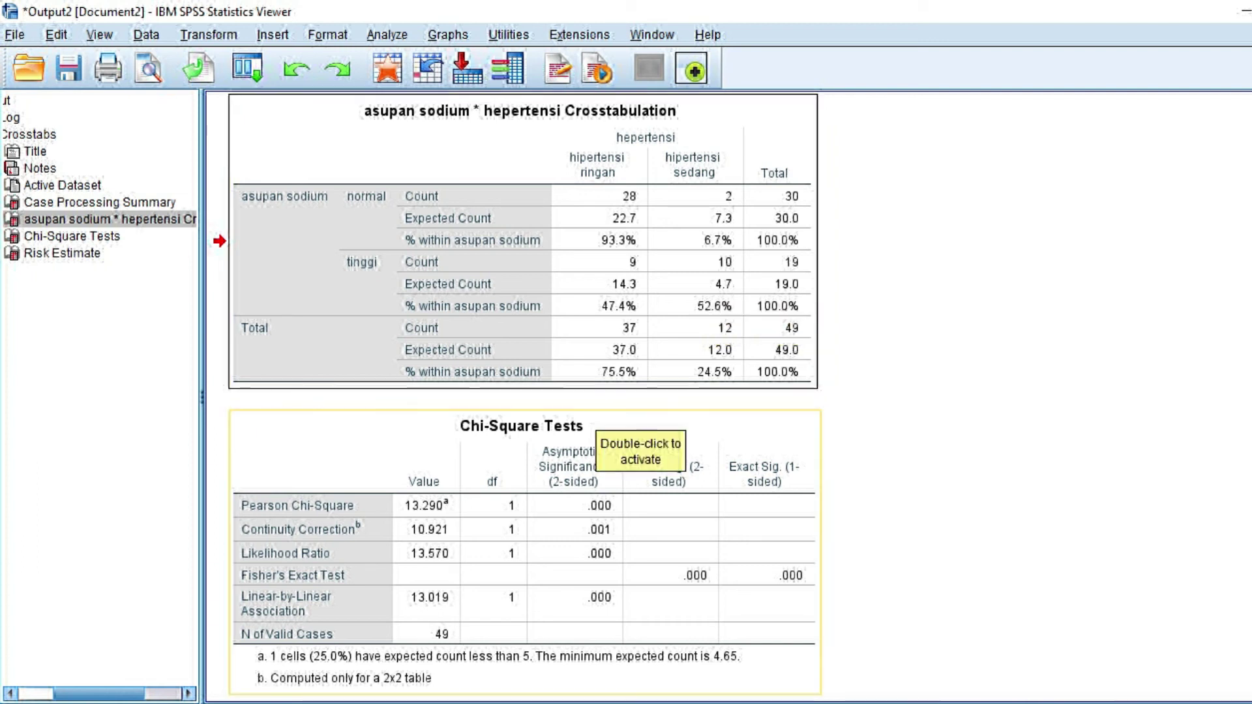
left_click(606, 428)
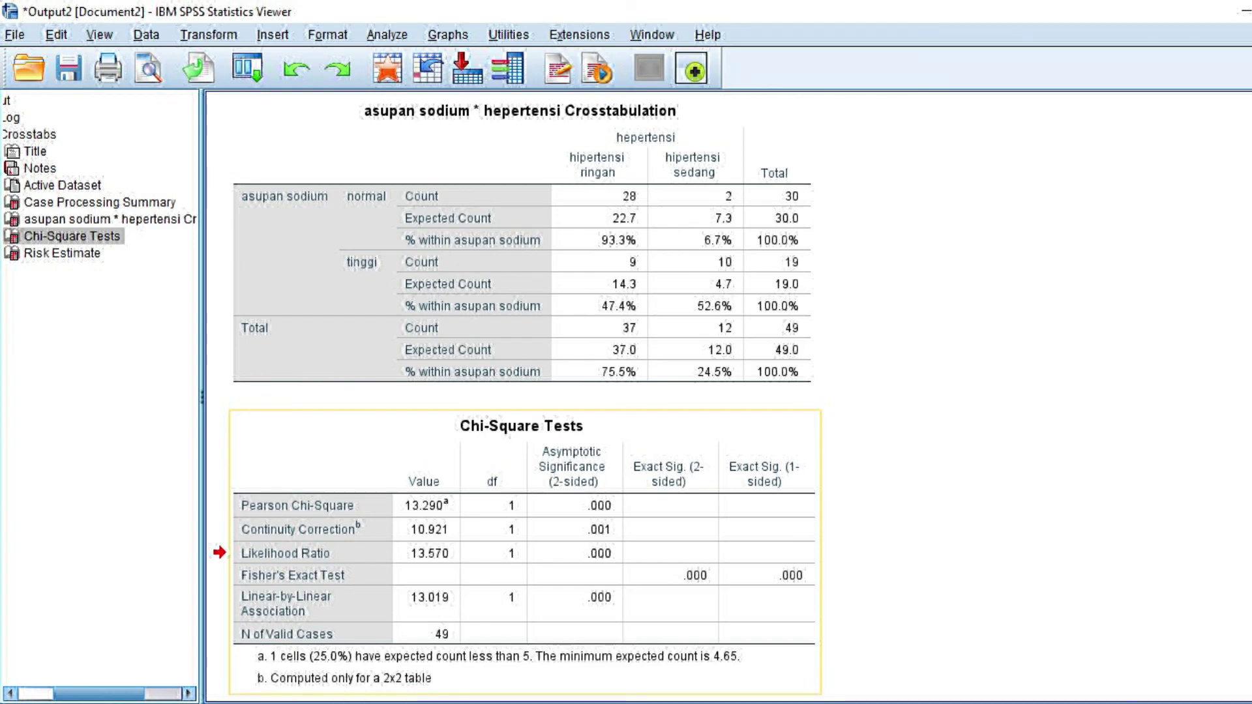
scroll(526, 554, "down", 3)
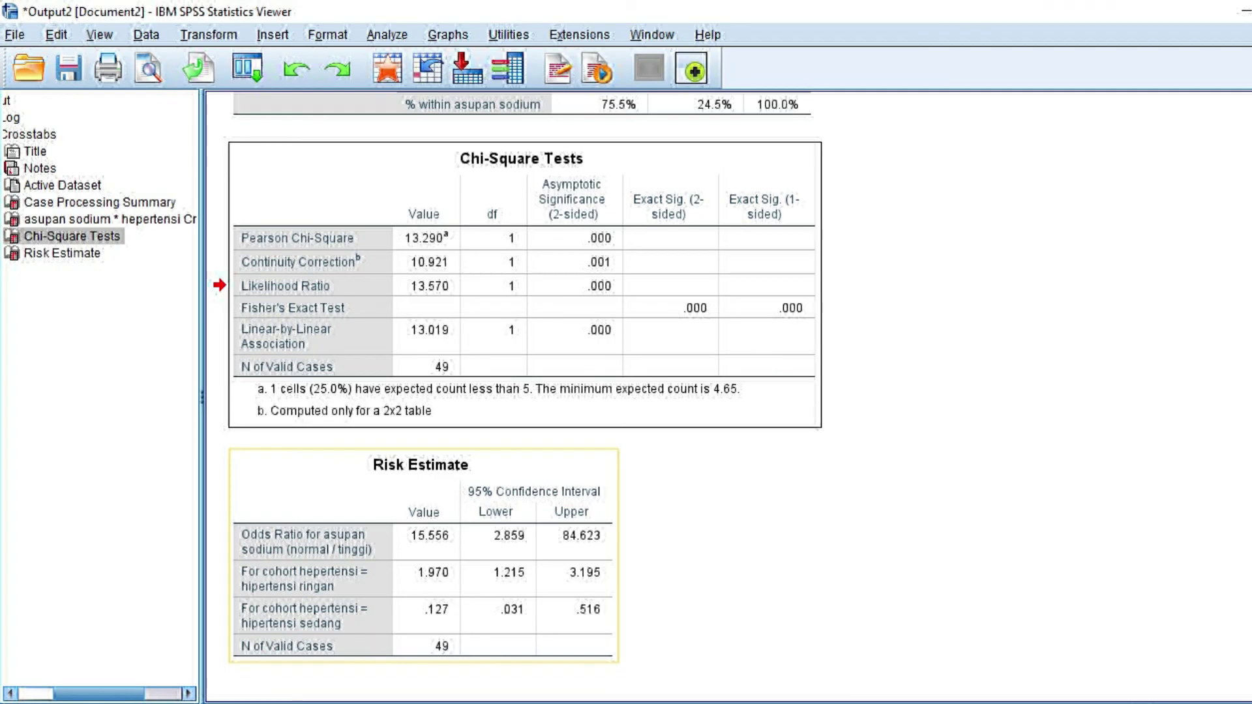
left_click(424, 554)
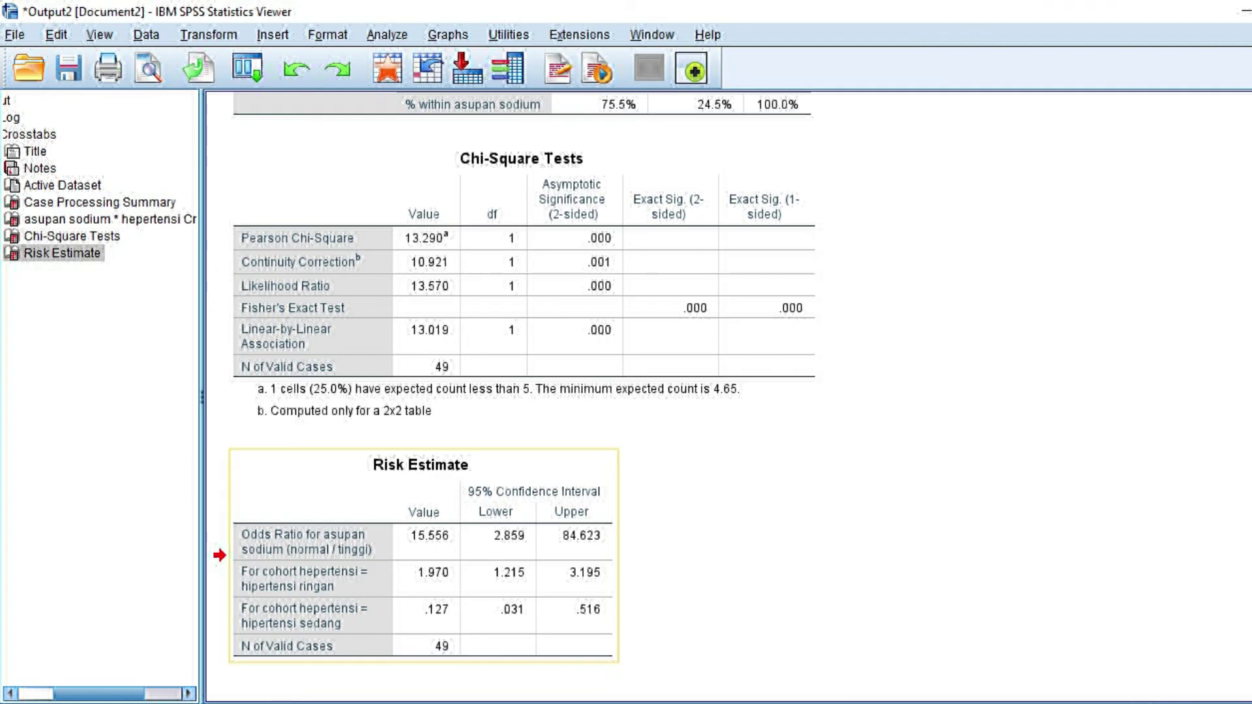